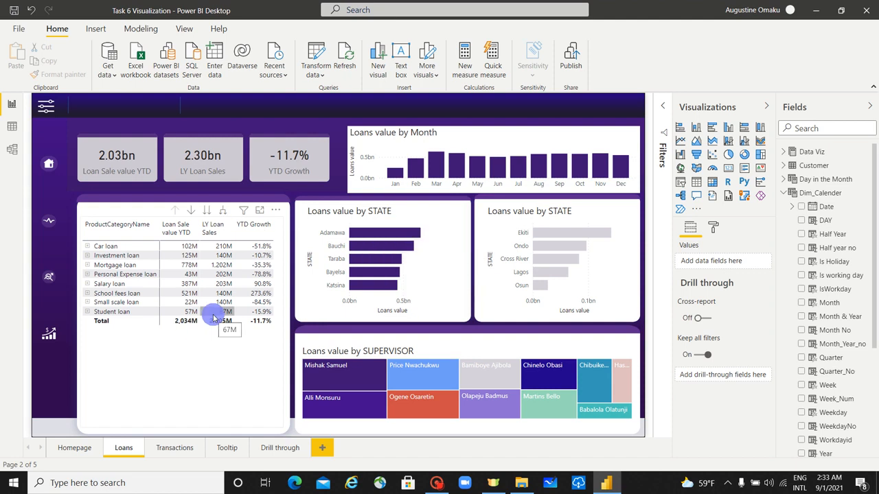
# Set the style of the product category matrix to None.
pyautogui.click(173, 359)
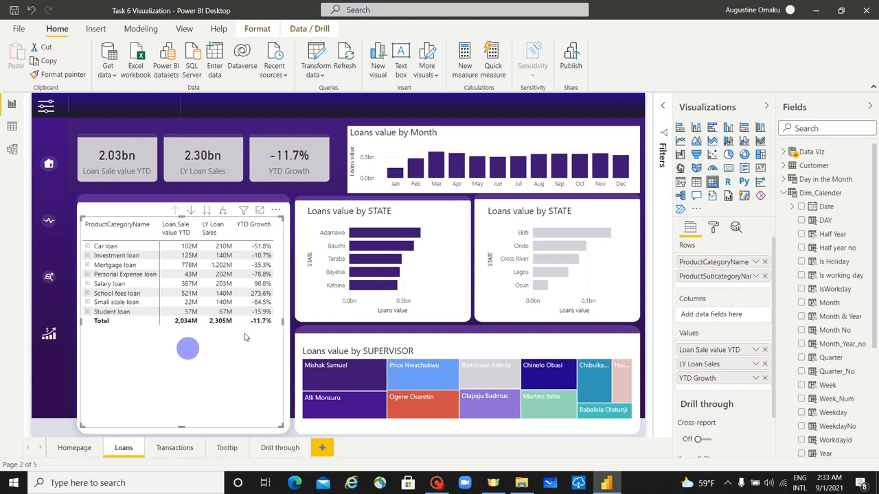
pyautogui.click(713, 229)
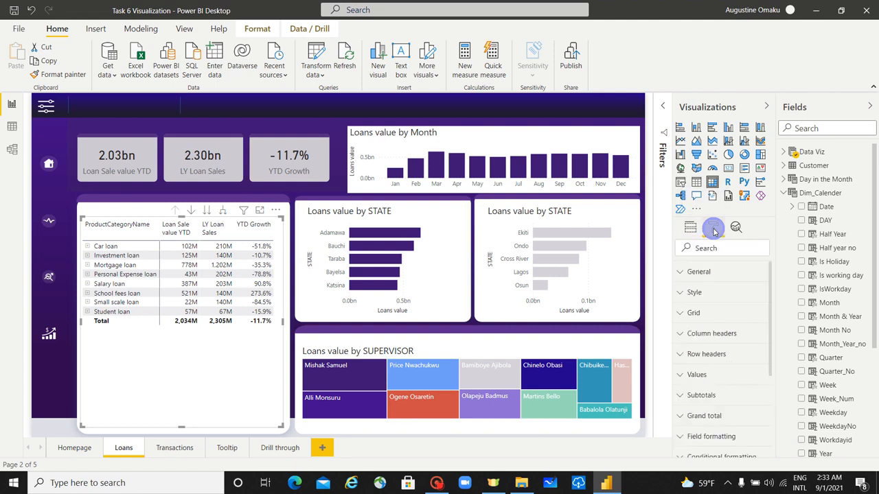
pyautogui.click(703, 293)
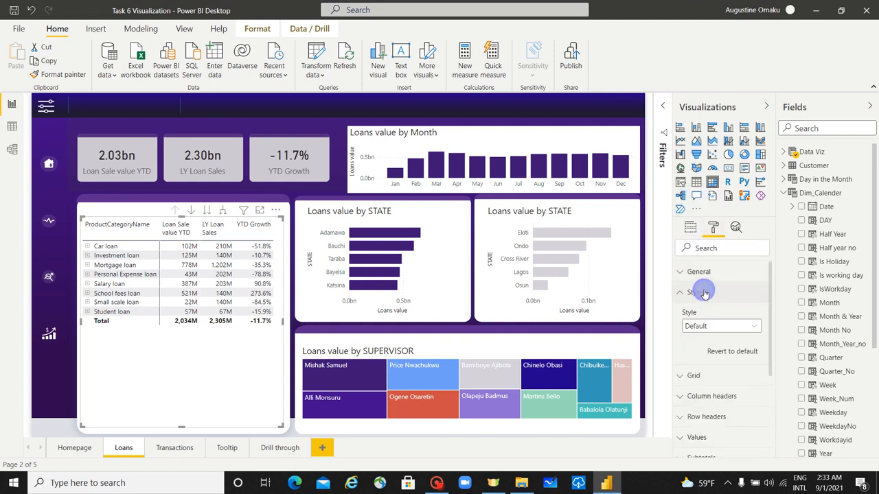
pyautogui.click(716, 327)
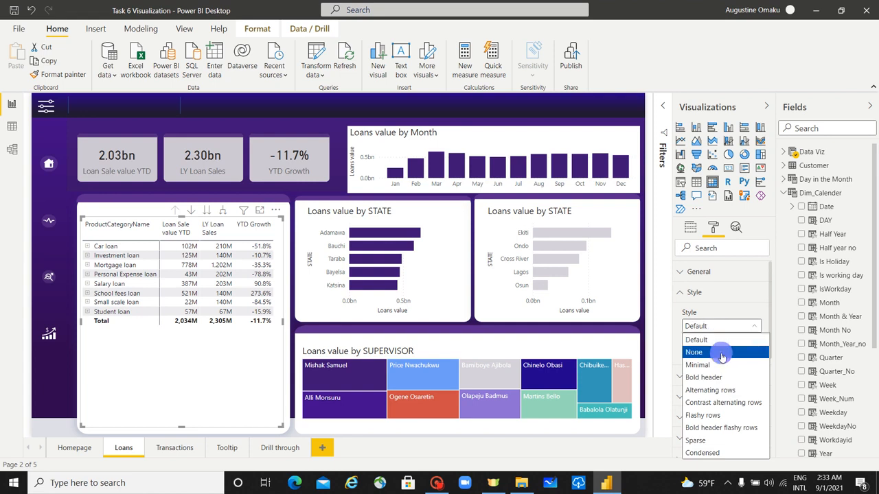
pyautogui.click(721, 353)
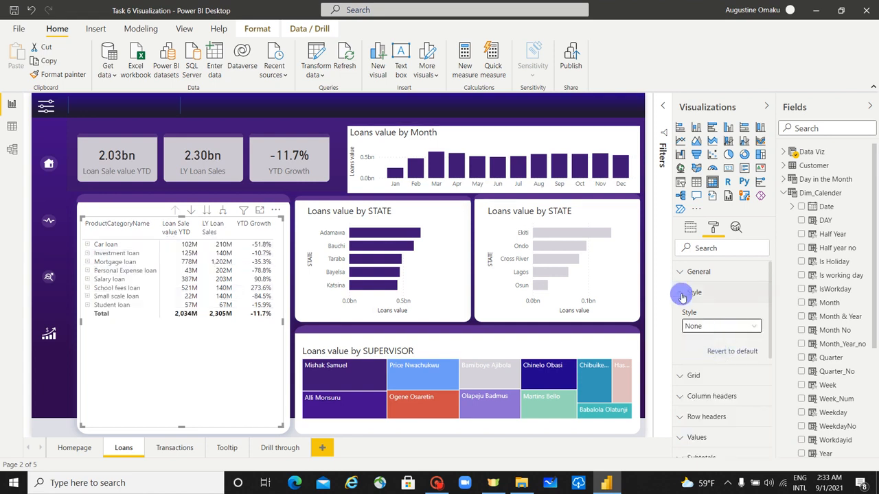
pyautogui.click(681, 294)
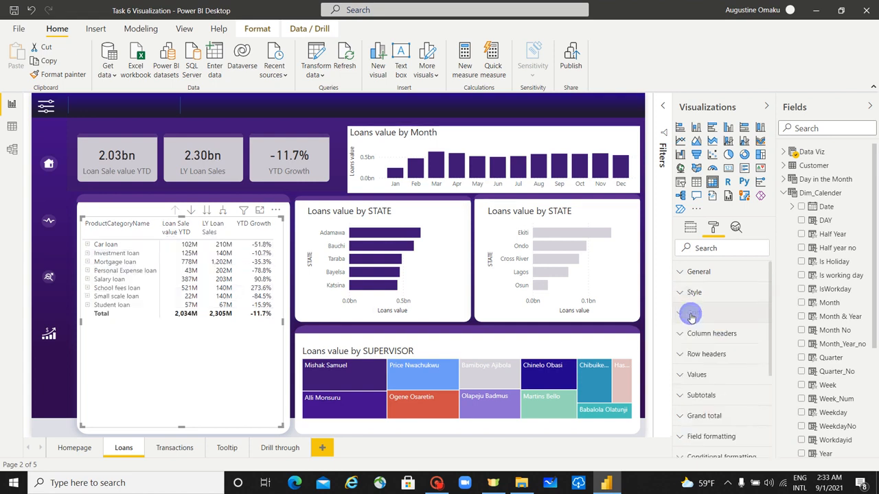
# Turn on both the vertical and horizontal gridlines for the product category matrix.
pyautogui.click(691, 315)
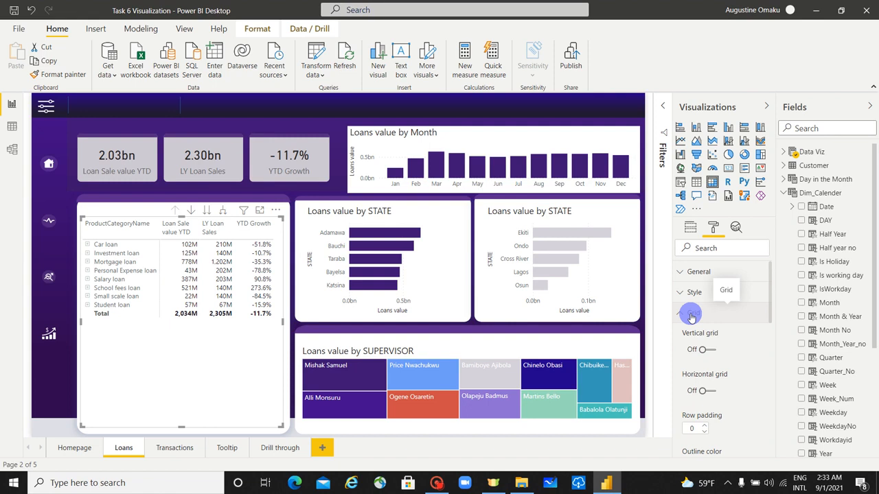
pyautogui.click(704, 350)
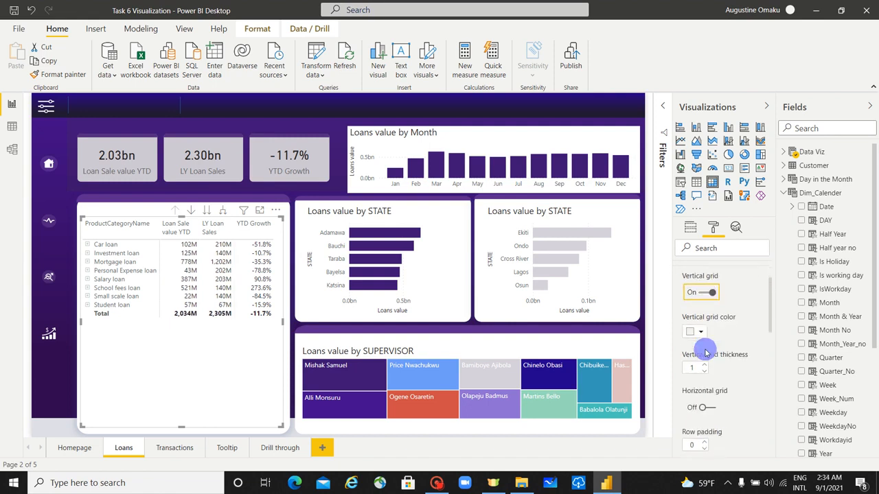
pyautogui.scroll(-2, 705, 351)
pyautogui.click(707, 350)
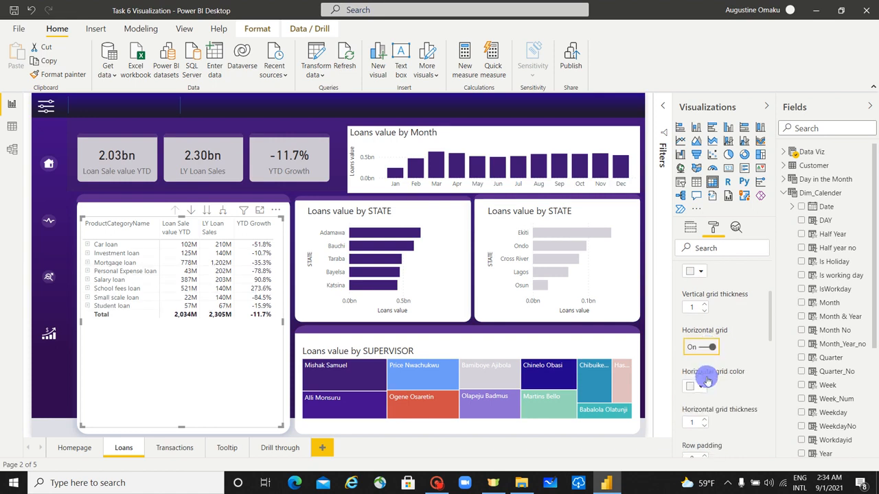
# Set the matrix's row padding to 2.
pyautogui.scroll(-2, 707, 351)
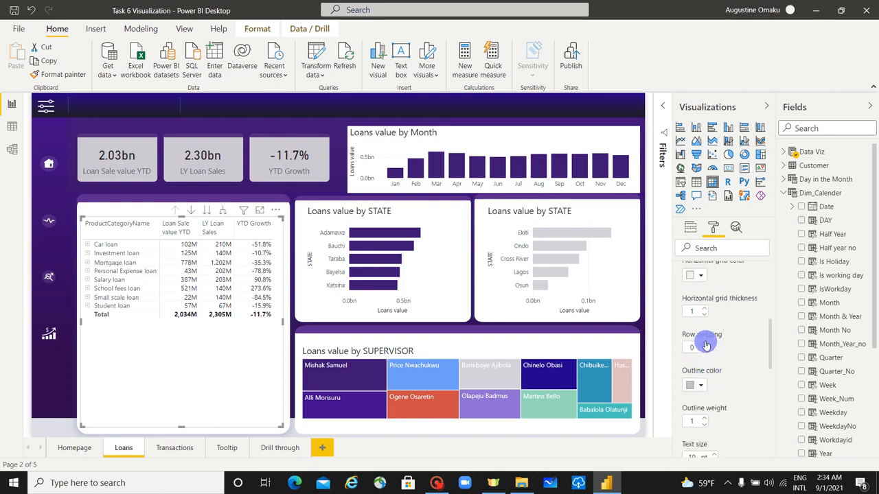
pyautogui.click(705, 345)
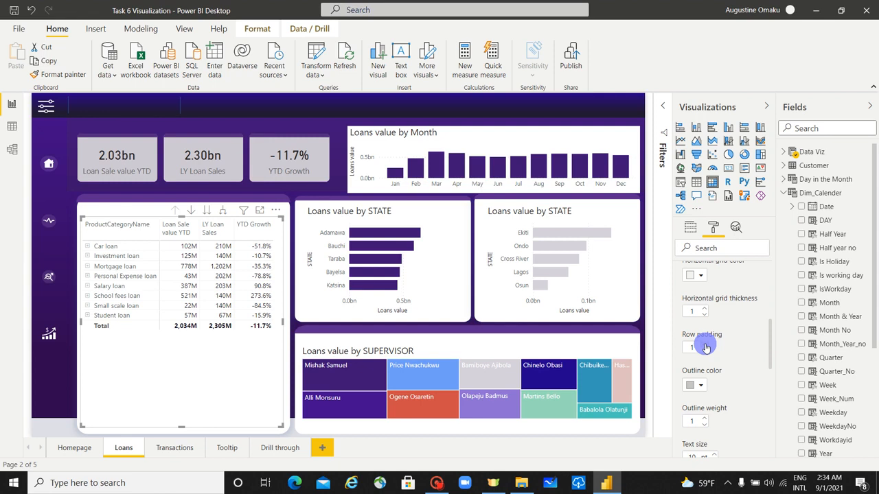
pyautogui.click(705, 345)
pyautogui.scroll(-1, 710, 372)
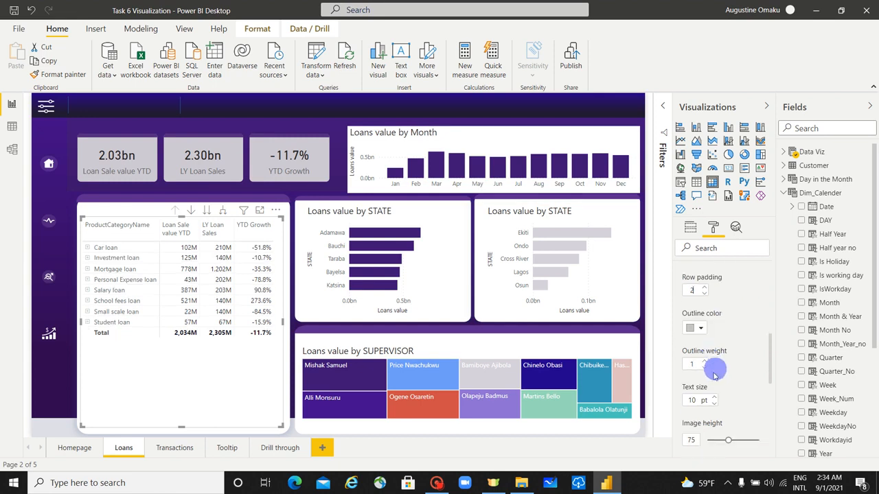
# Change the matrix grid's outline color to a medium indigo shade from the theme colors and close the grid settings.
pyautogui.click(698, 333)
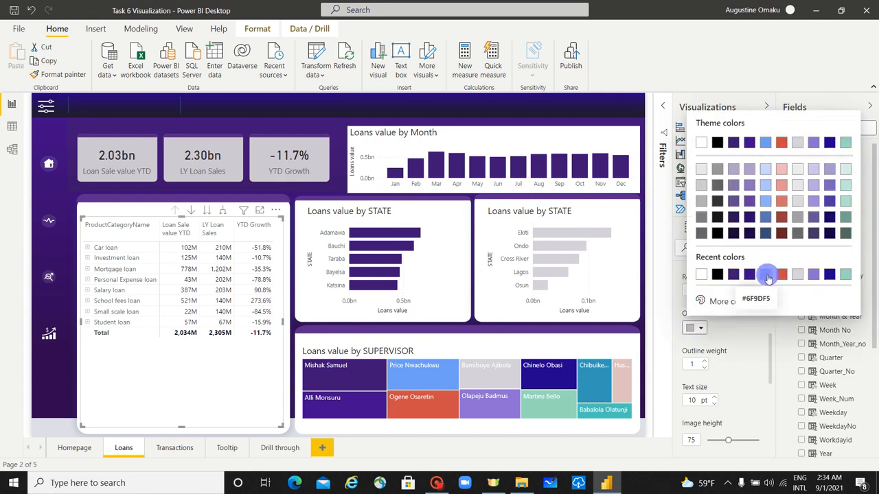
pyautogui.click(830, 204)
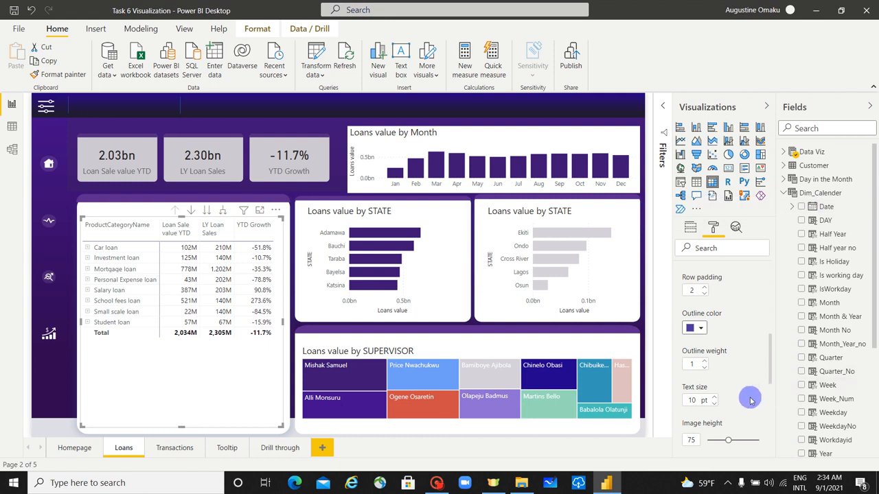
pyautogui.scroll(-2, 750, 401)
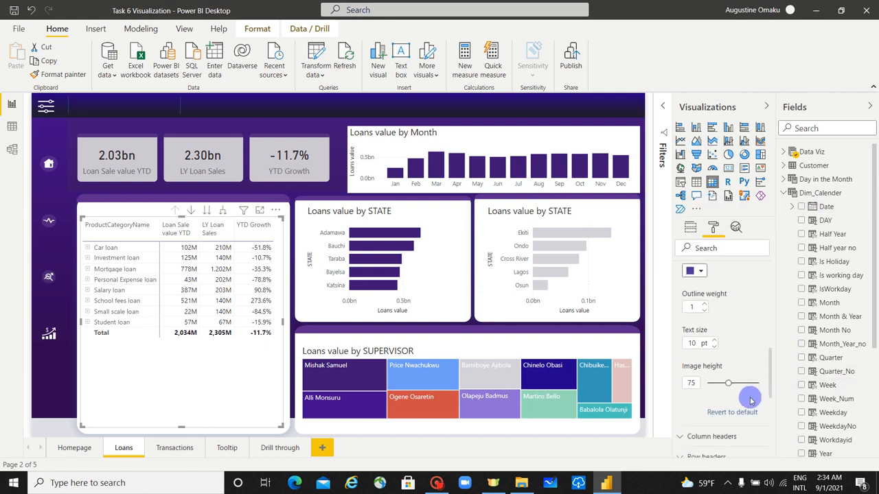
pyautogui.scroll(-4, 751, 401)
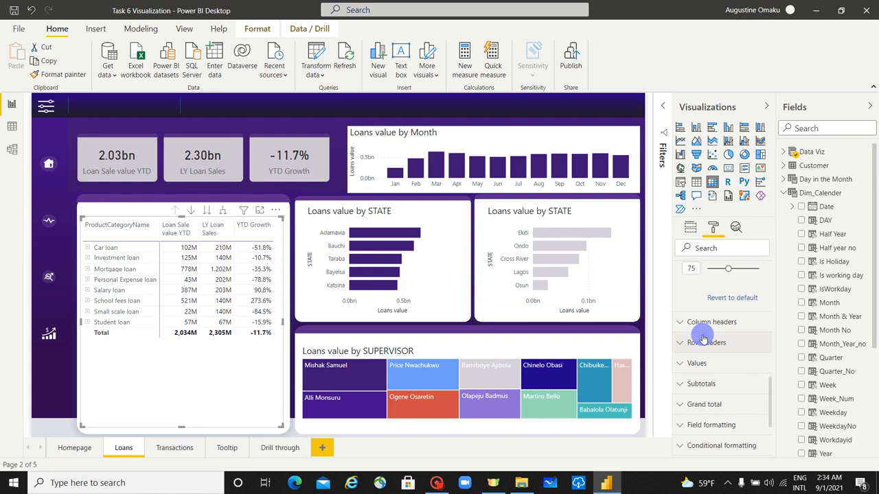
pyautogui.scroll(3, 751, 353)
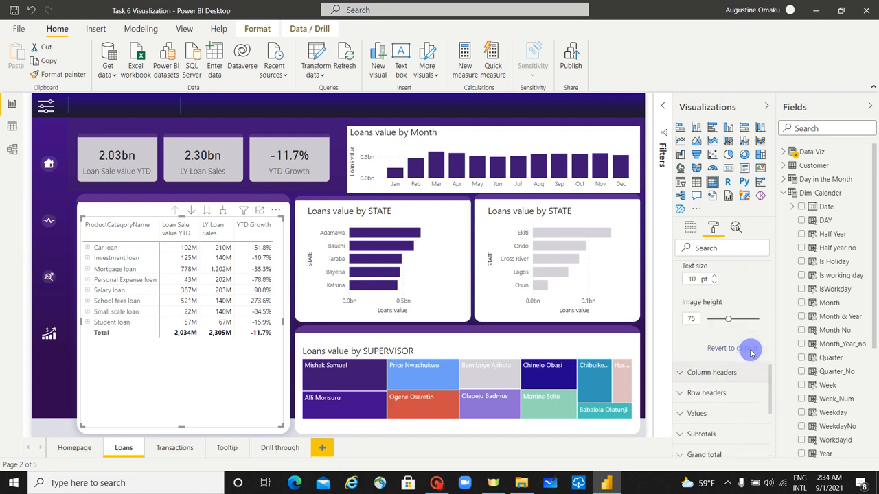
pyautogui.scroll(2, 750, 352)
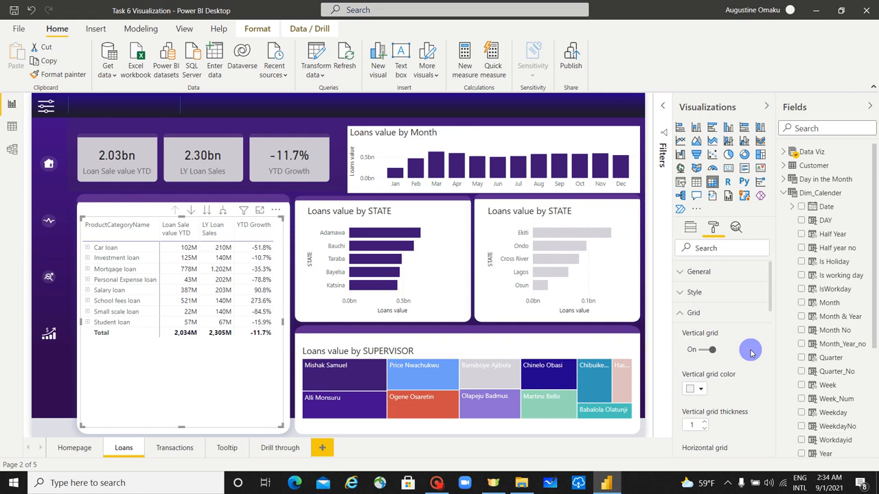
pyautogui.click(691, 313)
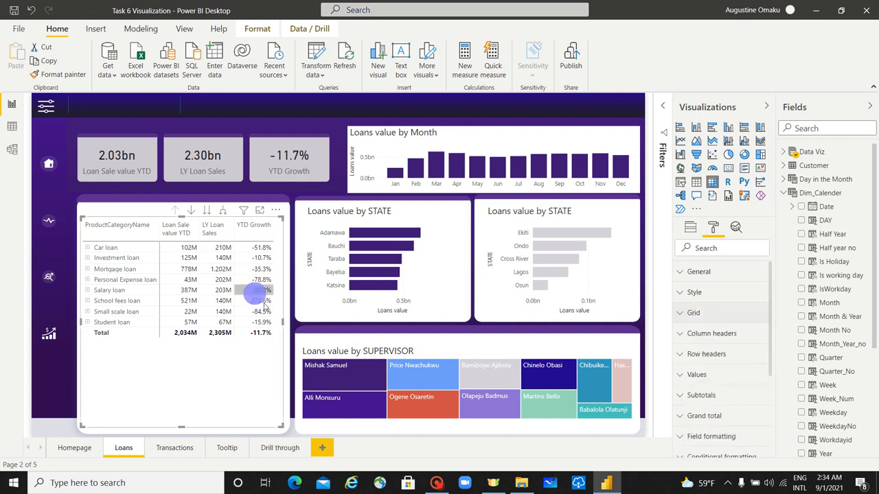
# Start font color conditional formatting for the YTD Growth values, formatted by Rules and applied to Values and totals.
pyautogui.click(690, 232)
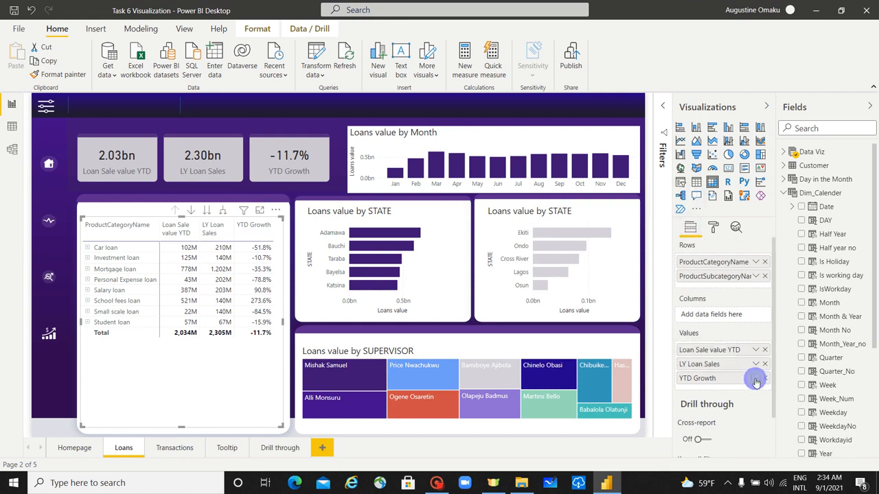
pyautogui.click(755, 380)
pyautogui.moveTo(730, 332)
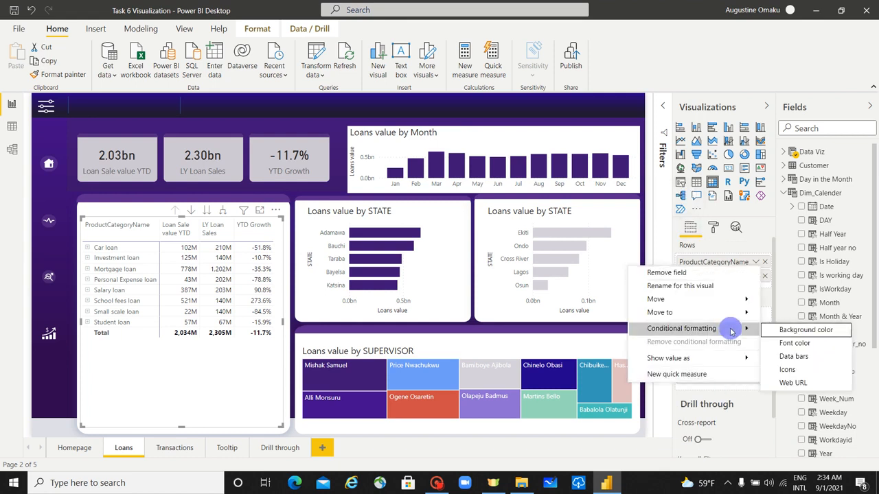
pyautogui.click(811, 346)
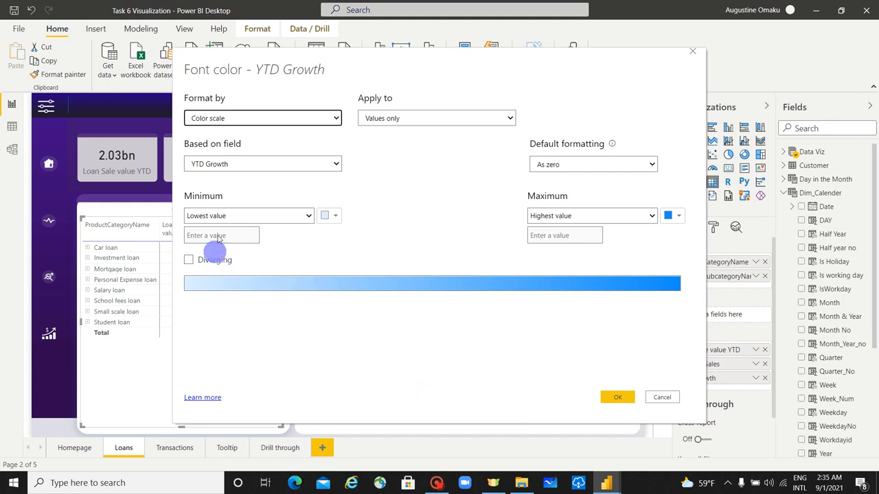
pyautogui.click(230, 119)
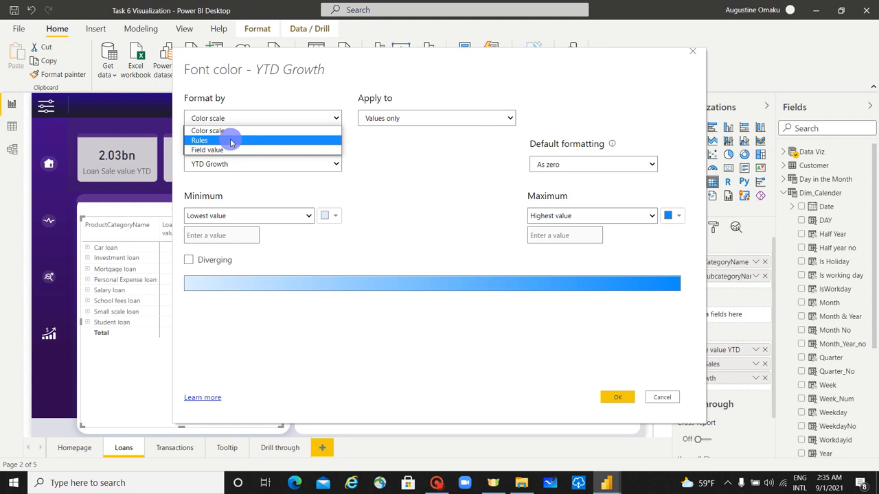
pyautogui.click(230, 140)
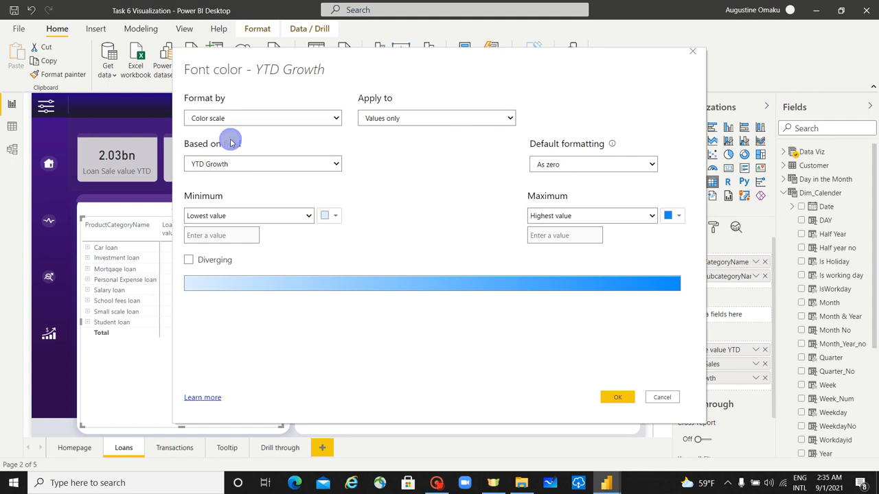
pyautogui.click(399, 119)
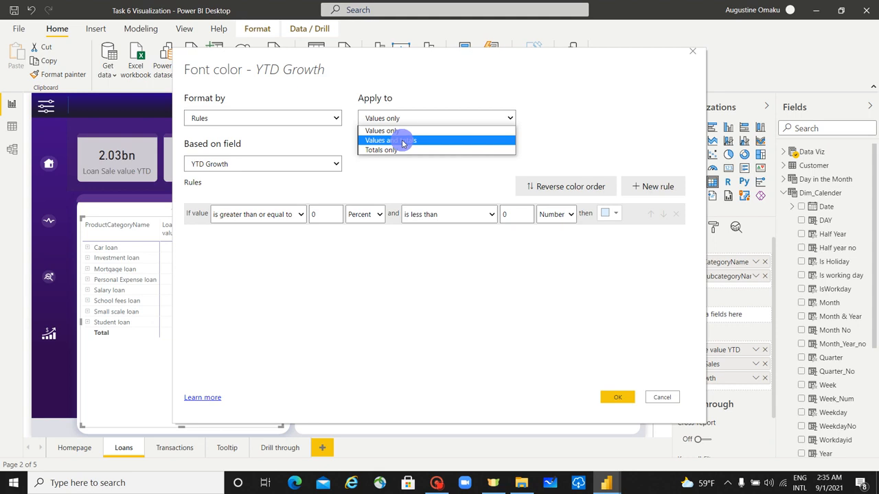
pyautogui.click(404, 143)
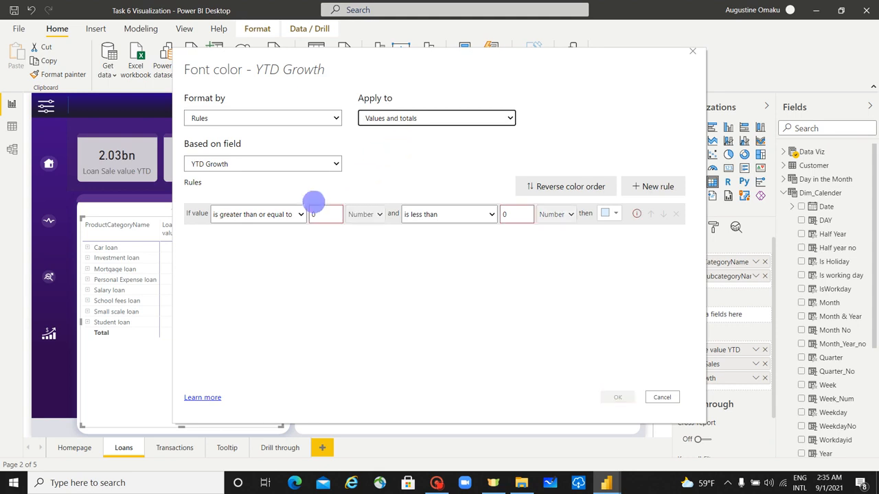
# Define the first rule to color YTD Growth red when it is greater than the minimum and less than 0.
pyautogui.click(272, 217)
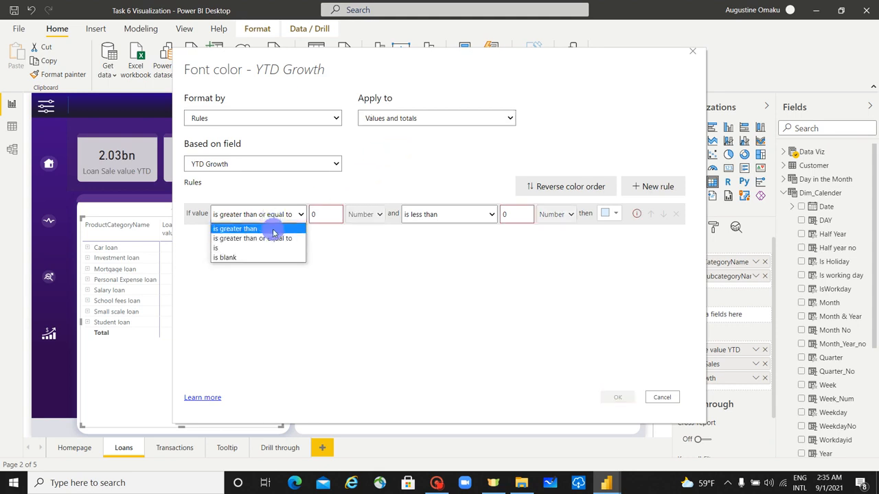
pyautogui.click(278, 230)
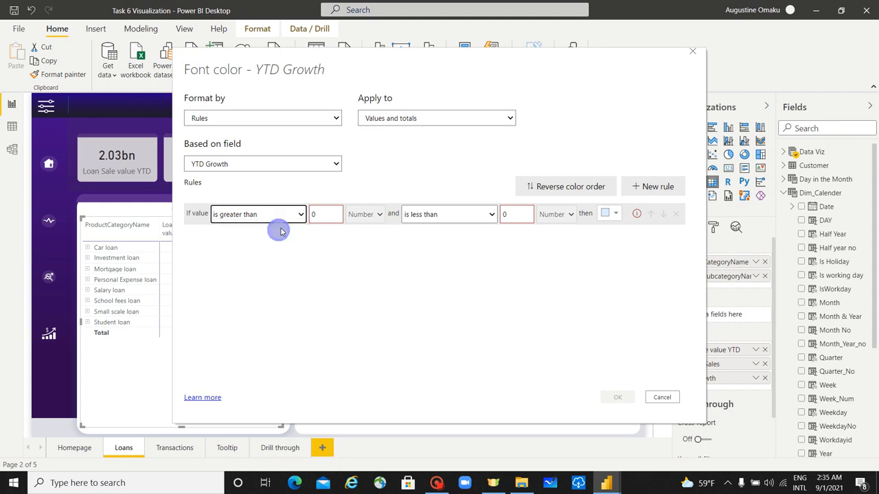
pyautogui.click(318, 216)
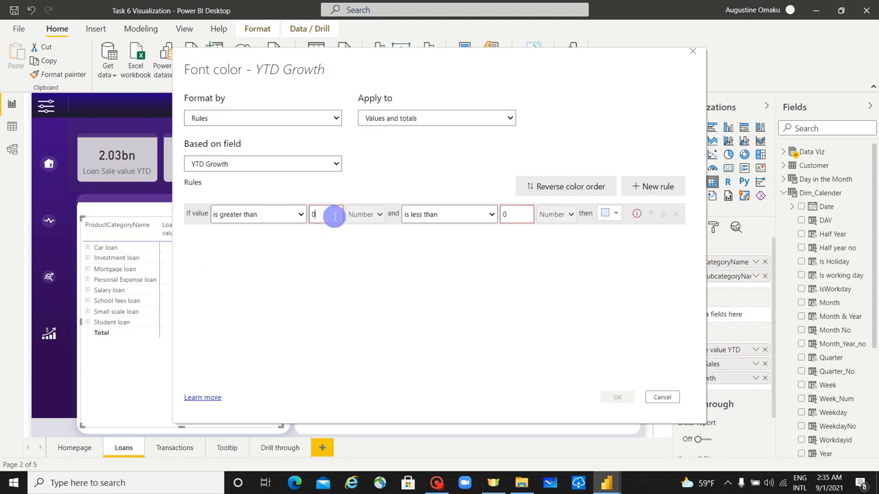
pyautogui.click(386, 257)
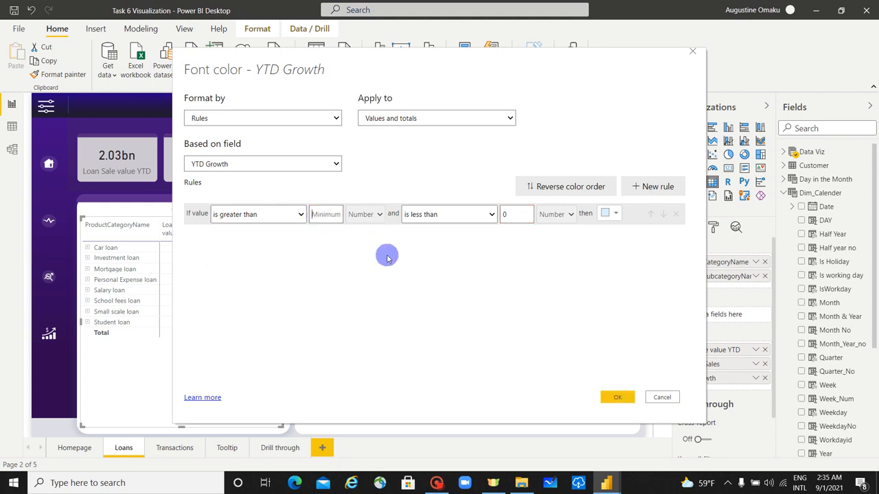
pyautogui.click(465, 222)
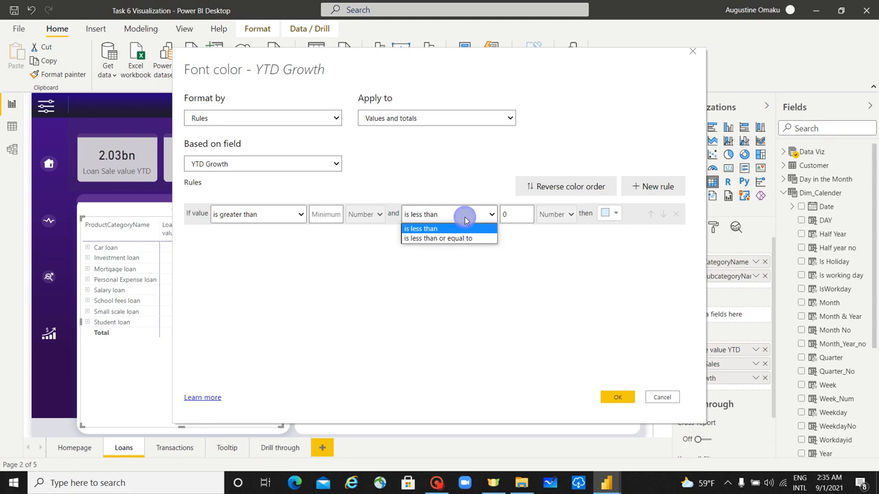
pyautogui.click(464, 218)
pyautogui.click(518, 214)
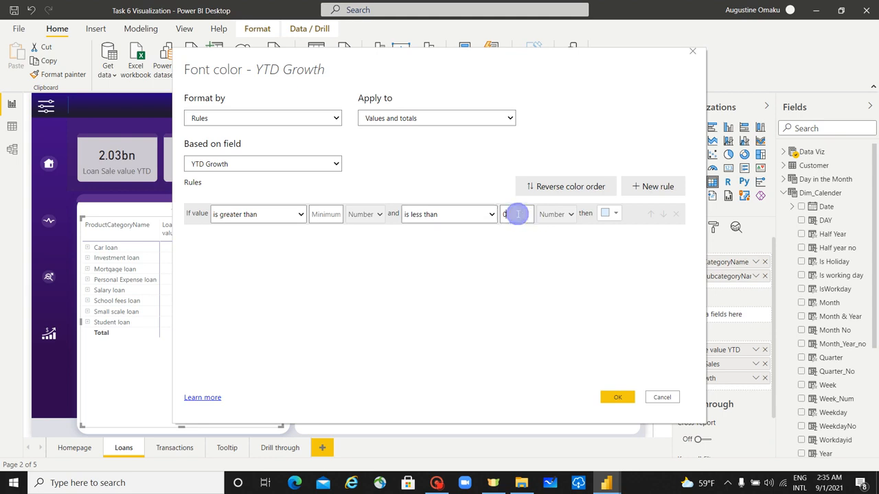
pyautogui.click(614, 213)
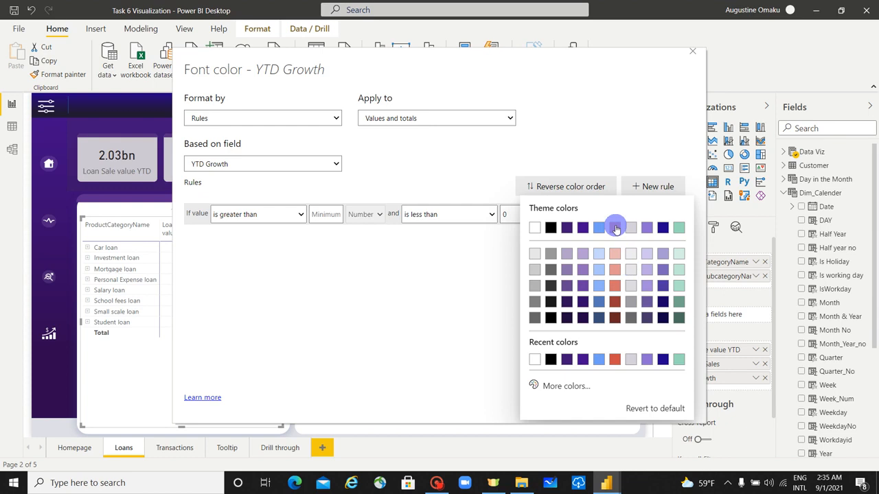
pyautogui.click(614, 228)
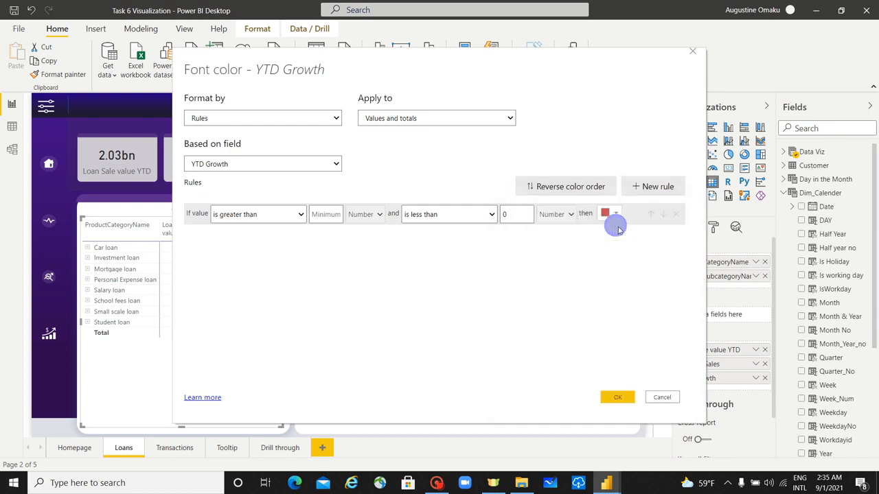
# Add a second YTD Growth font color rule whose condition is equal to the number 0.
pyautogui.click(654, 187)
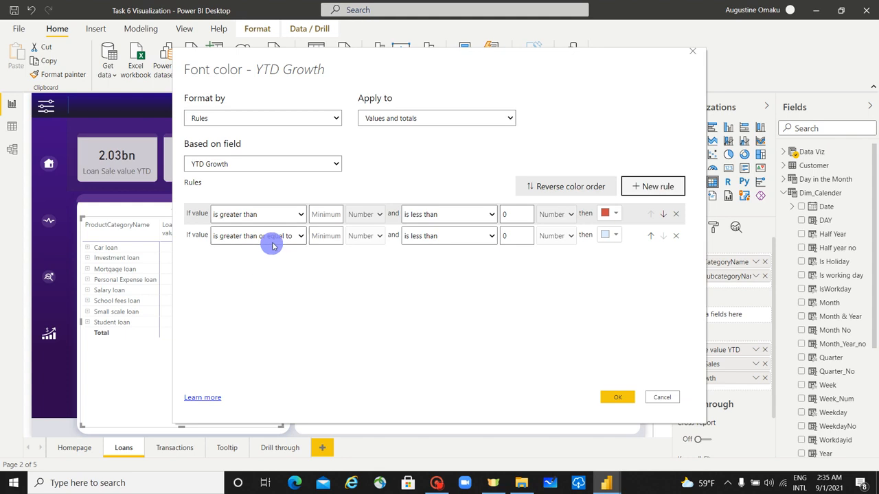
pyautogui.click(276, 243)
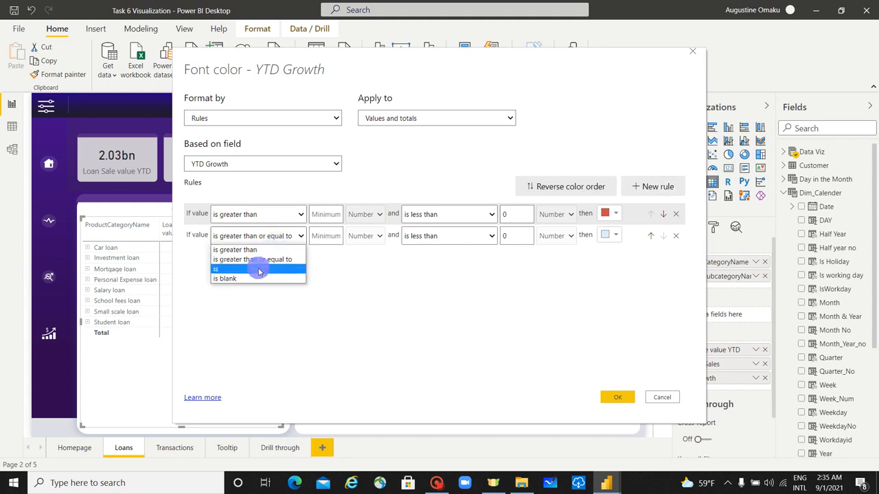
pyautogui.click(254, 269)
pyautogui.click(333, 236)
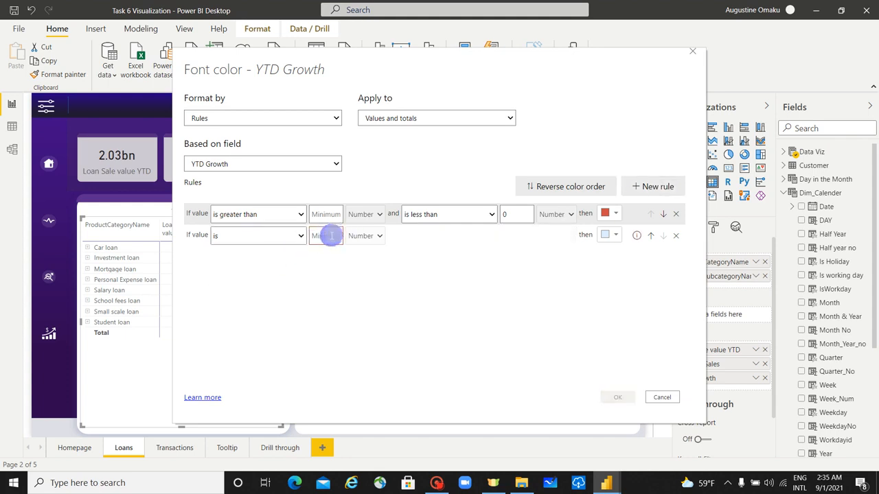
# Give the second rule a custom pale yellow font color, #E4E893.
pyautogui.click(604, 234)
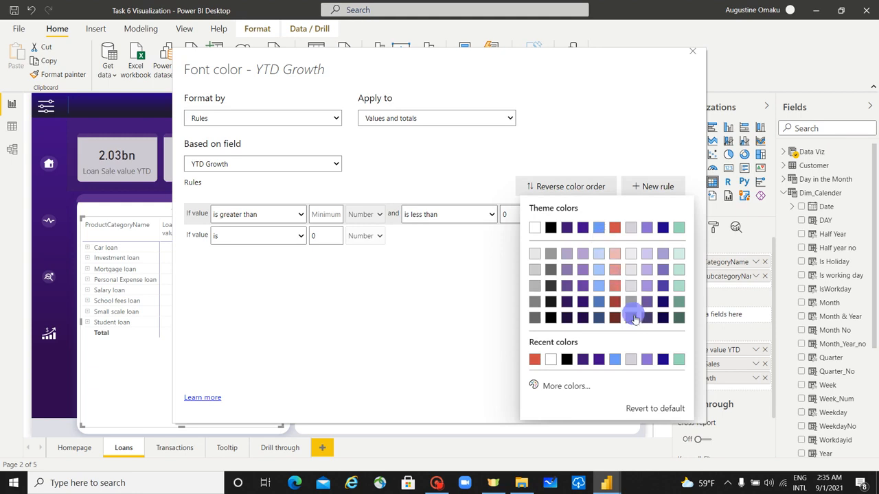
pyautogui.click(560, 389)
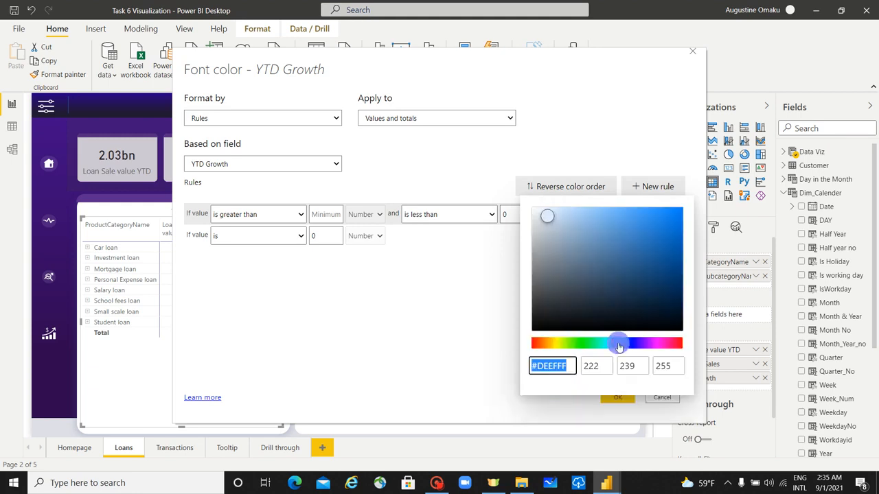
pyautogui.click(594, 346)
pyautogui.moveTo(594, 346); pyautogui.dragTo(556, 345)
pyautogui.click(544, 208)
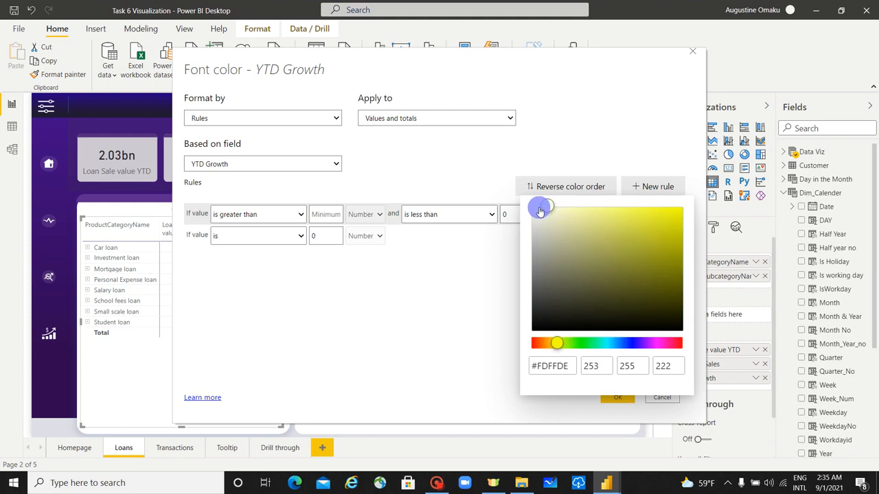
pyautogui.click(547, 208)
pyautogui.click(585, 218)
pyautogui.moveTo(587, 221); pyautogui.dragTo(582, 217)
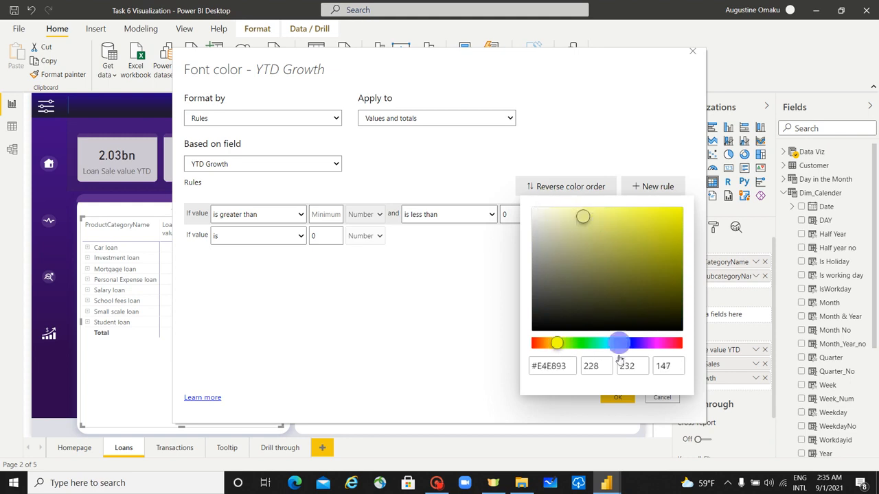
pyautogui.click(578, 394)
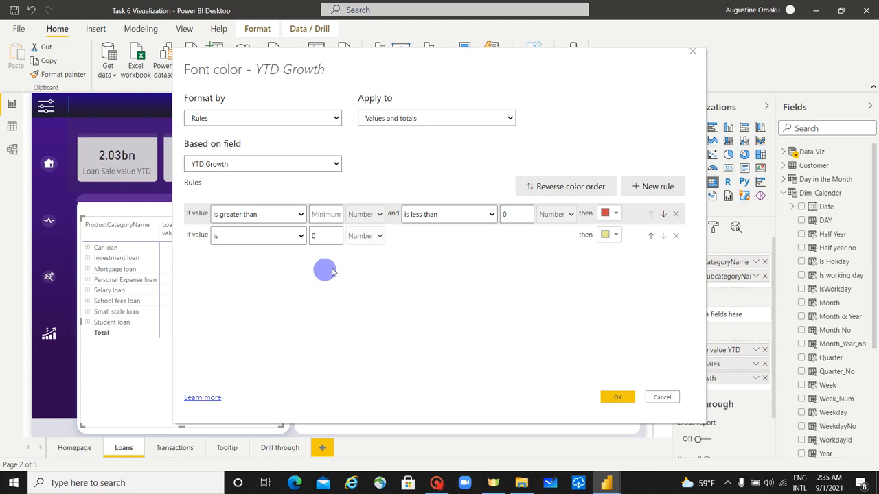
# Add a third font color rule for YTD Growth values greater than 0 and less than the maximum.
pyautogui.click(652, 186)
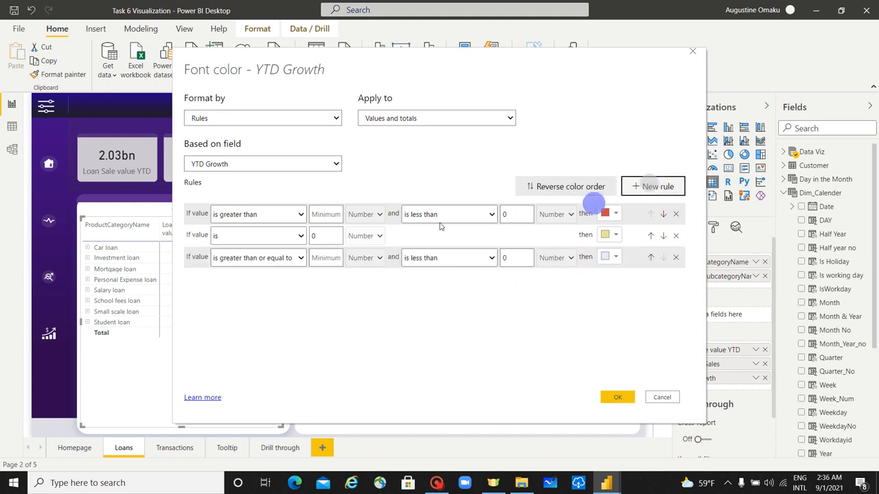
pyautogui.click(260, 261)
pyautogui.click(258, 259)
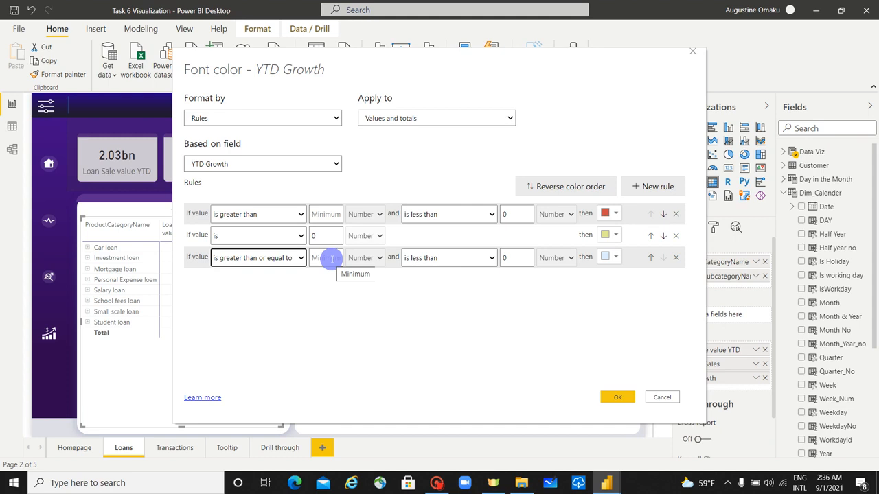
pyautogui.click(265, 258)
pyautogui.click(268, 271)
pyautogui.click(323, 262)
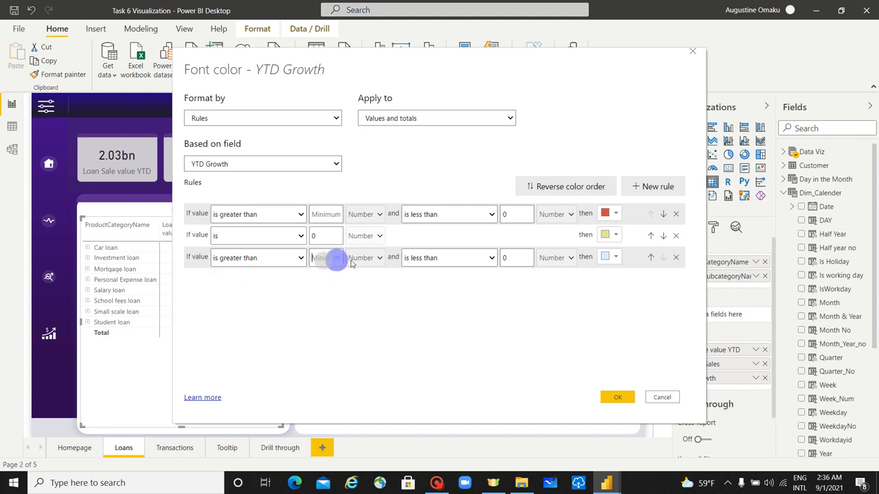
pyautogui.write('0')
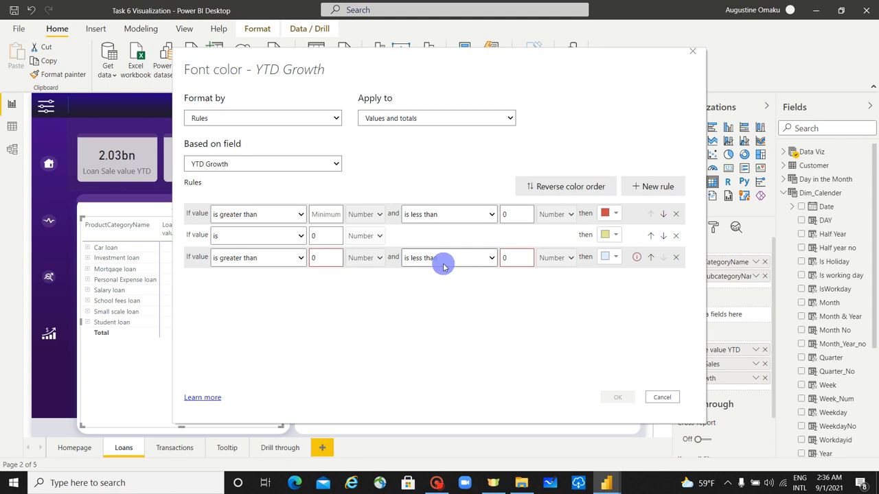
pyautogui.click(512, 258)
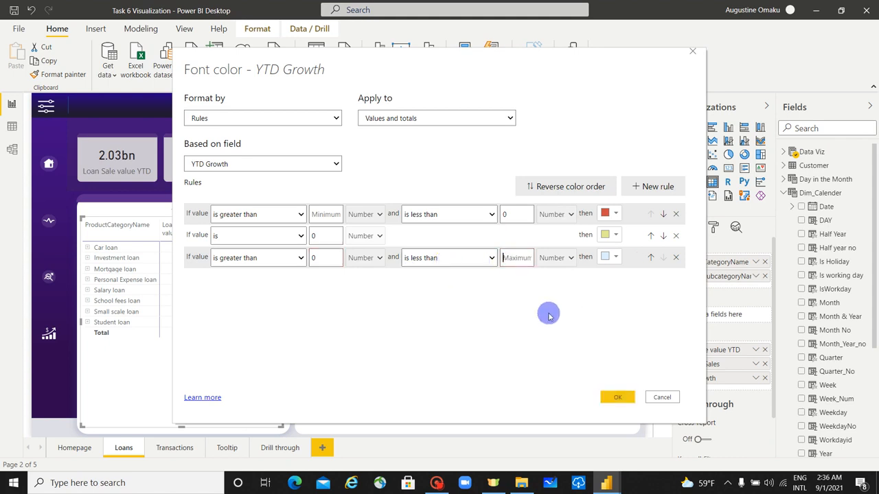
# Give the third rule a custom bright green font color and apply the YTD Growth font color rules to the matrix.
pyautogui.click(615, 259)
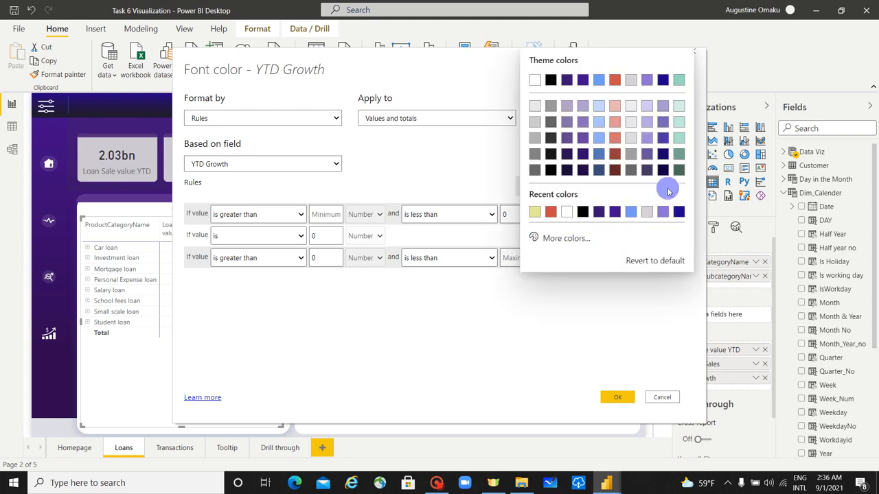
pyautogui.click(560, 237)
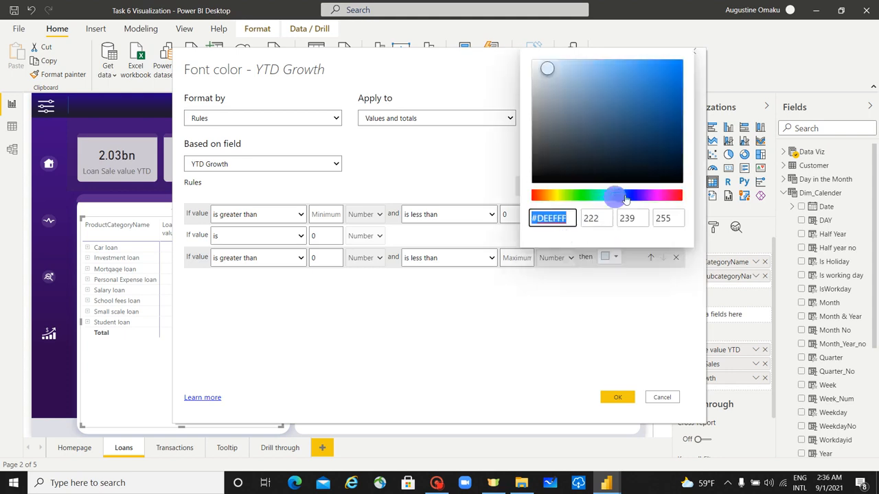
pyautogui.moveTo(621, 195); pyautogui.dragTo(578, 202)
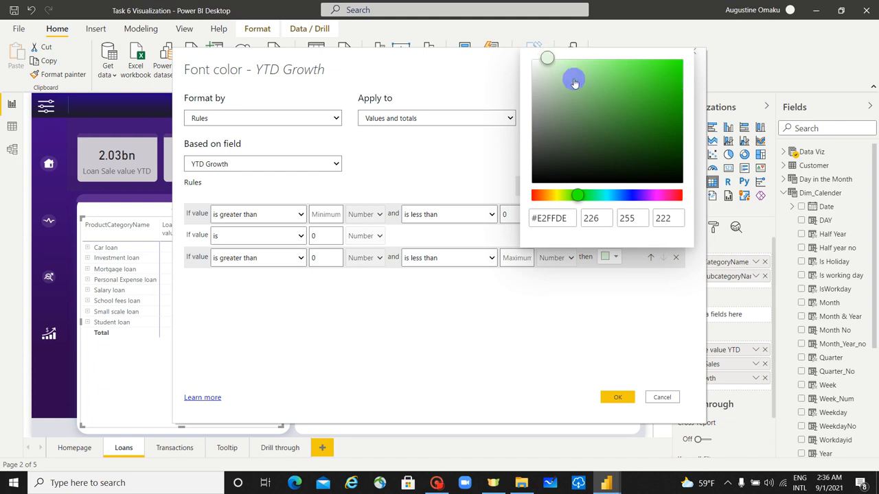
pyautogui.moveTo(546, 58); pyautogui.dragTo(639, 91)
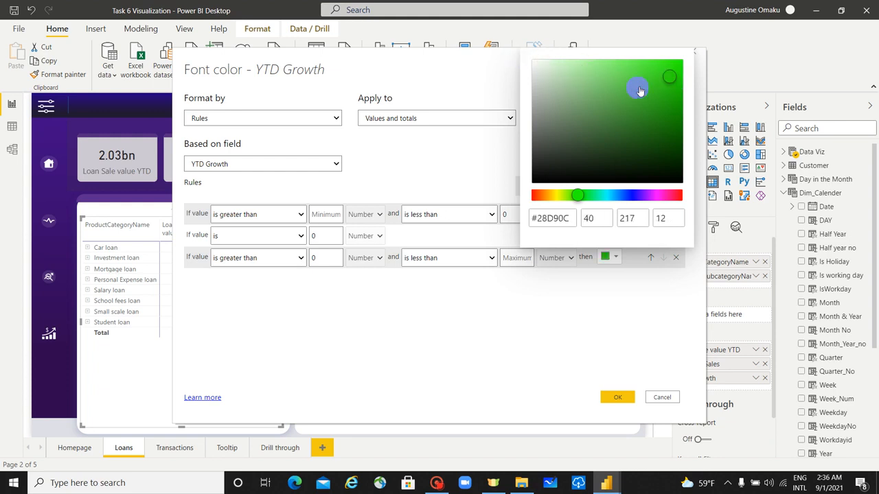
pyautogui.click(592, 312)
pyautogui.click(619, 397)
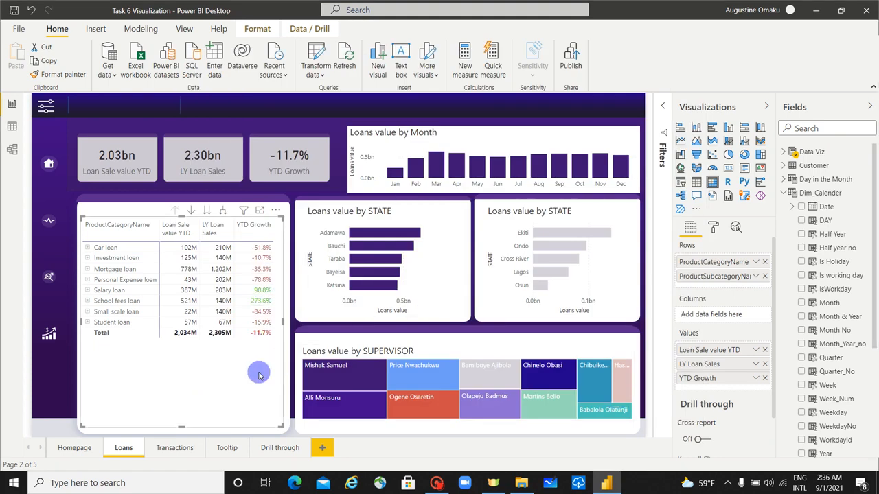
# Start conditional formatting of the YTD Growth card's data label color, formatted by Rules.
pyautogui.click(308, 176)
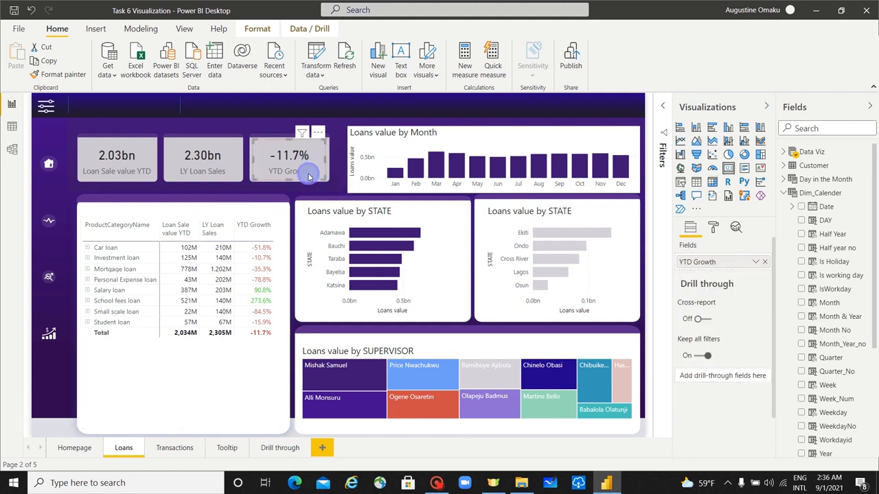
pyautogui.click(712, 229)
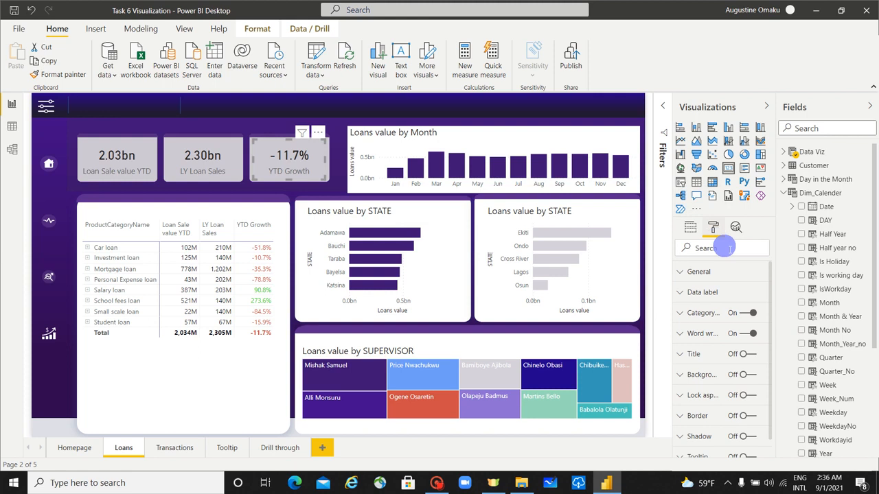
pyautogui.click(689, 297)
pyautogui.scroll(-2, 734, 363)
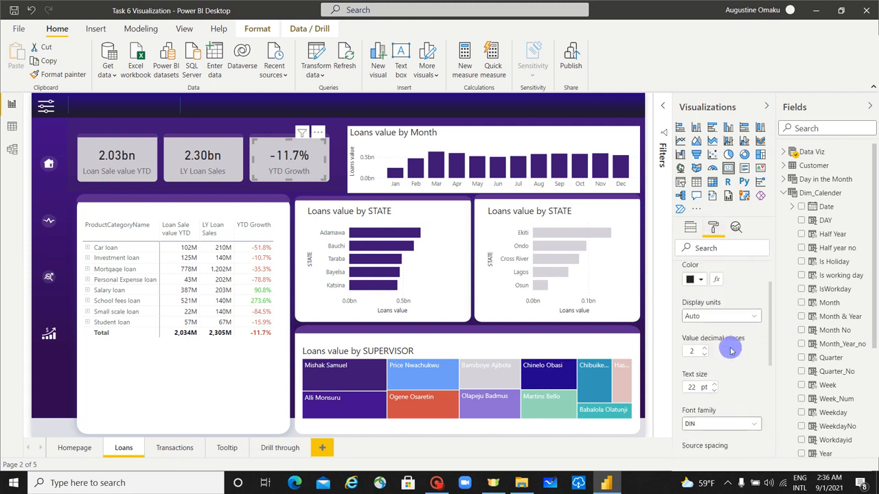
pyautogui.scroll(2, 729, 347)
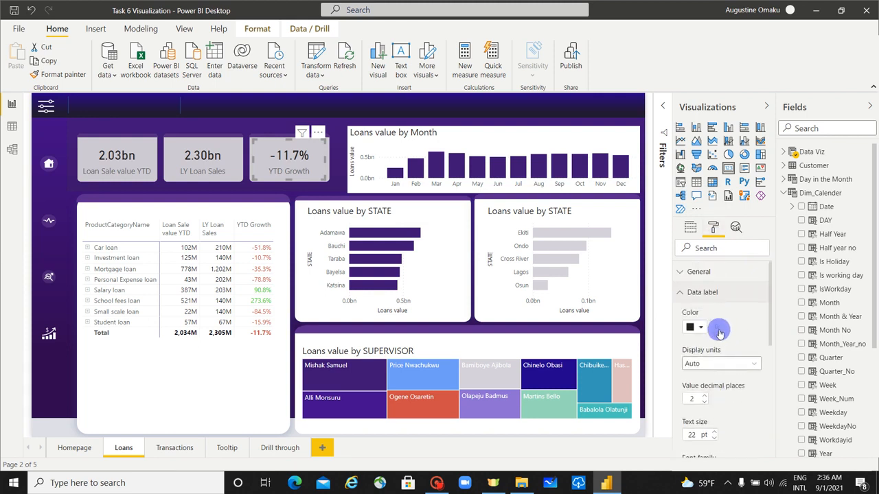
pyautogui.click(718, 329)
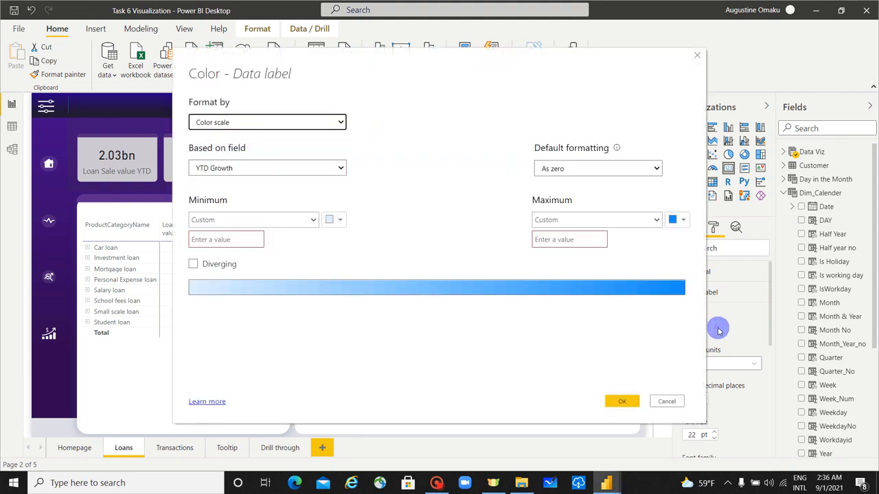
pyautogui.click(270, 124)
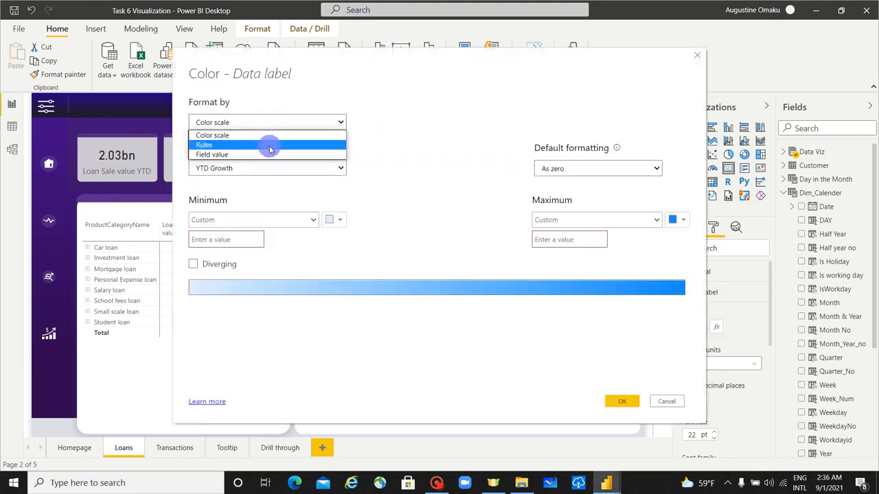
pyautogui.click(269, 145)
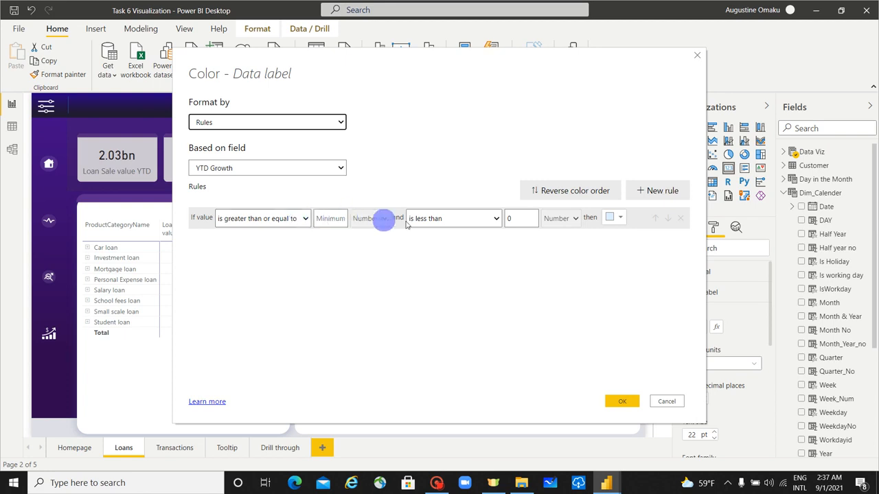
# Define the card's first rule to color YTD Growth red from the minimum up to less than 0.
pyautogui.click(323, 218)
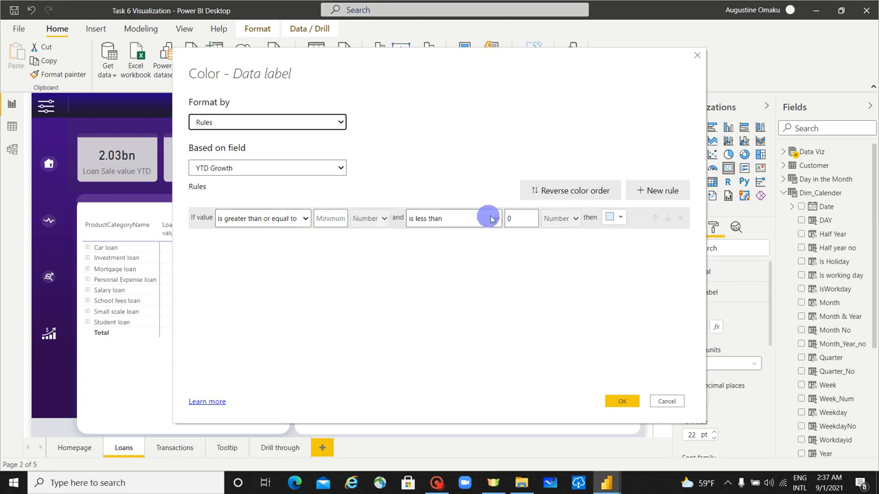
pyautogui.click(515, 218)
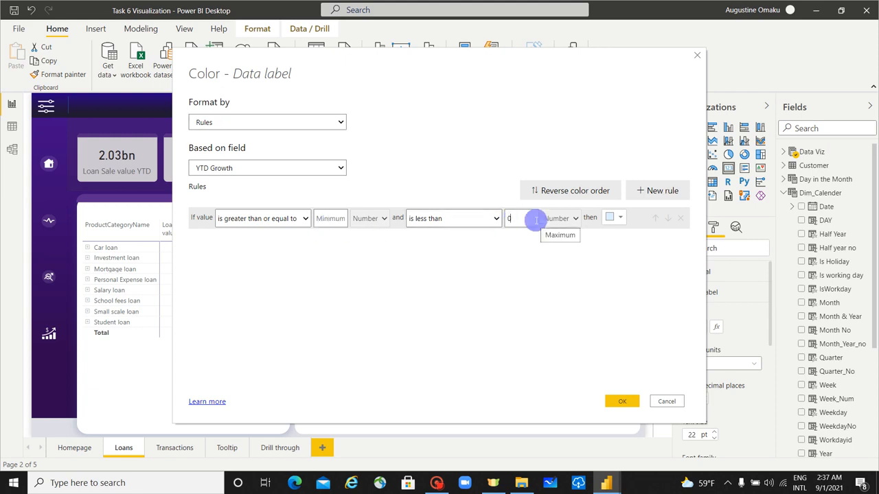
pyautogui.click(614, 220)
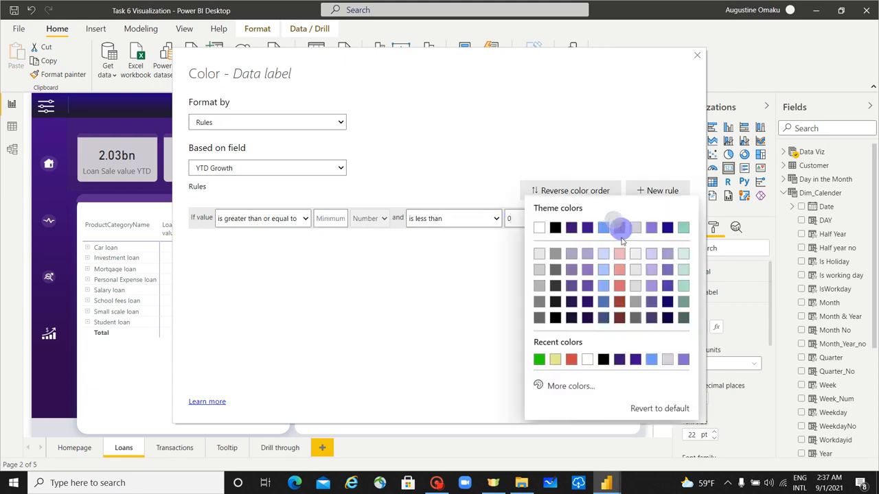
pyautogui.click(571, 362)
# Add a second data label rule that colors YTD Growth the recent pale yellow when the value is 0.
pyautogui.click(660, 191)
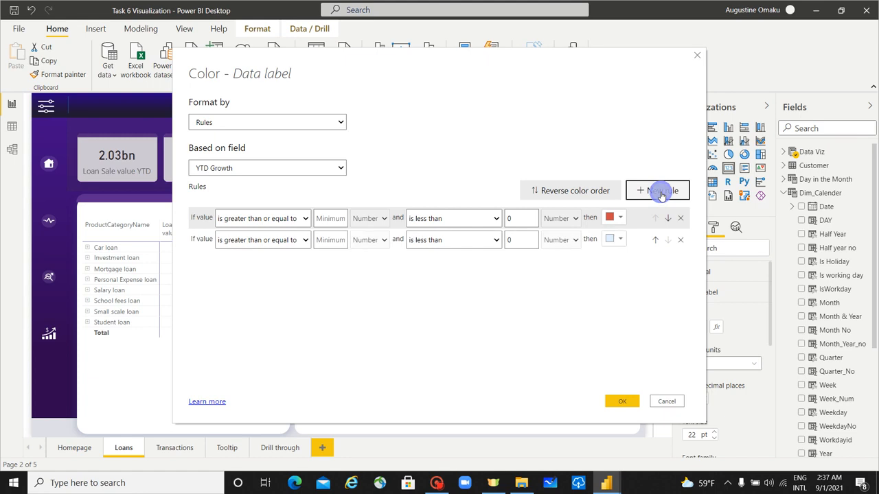
pyautogui.click(274, 240)
pyautogui.click(267, 273)
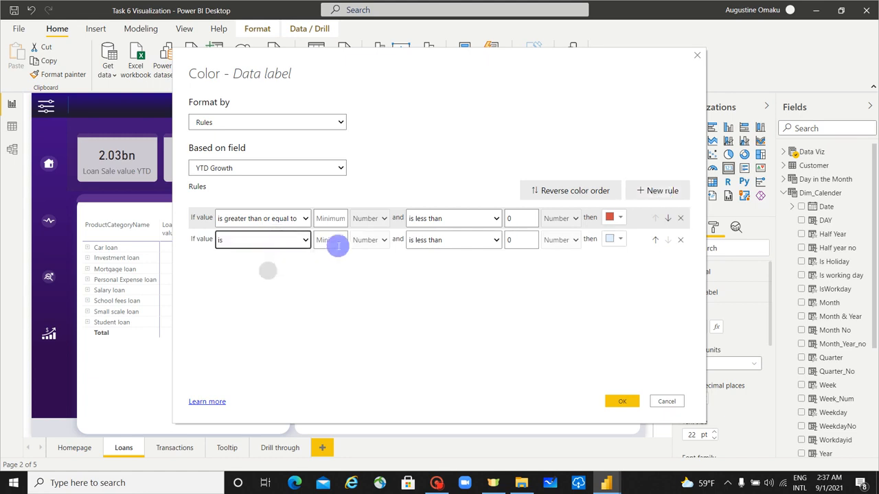
pyautogui.click(337, 241)
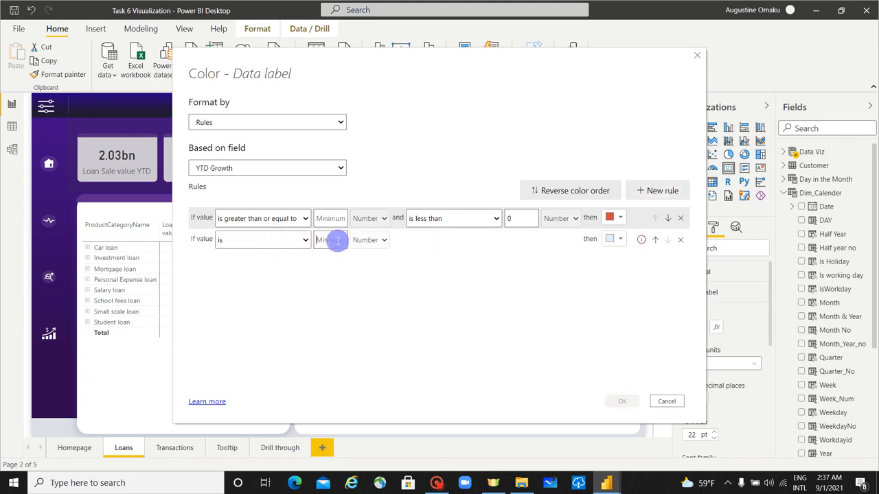
pyautogui.write('0')
pyautogui.click(613, 239)
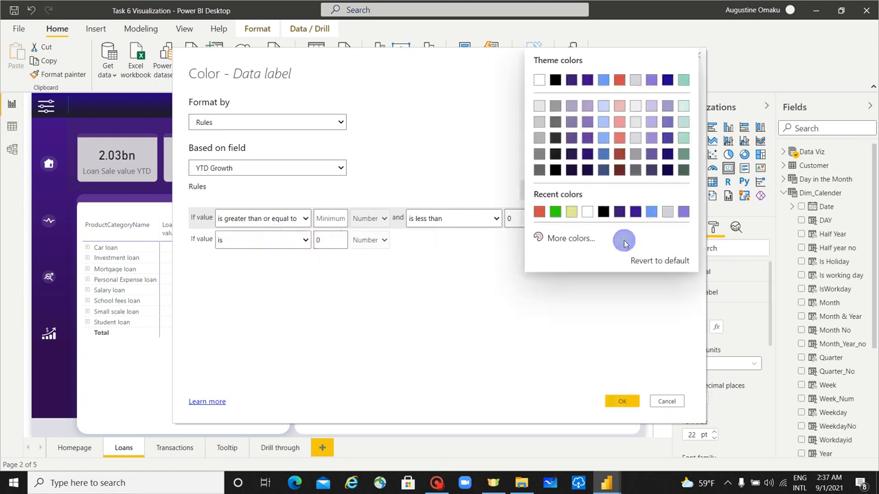
pyautogui.click(569, 214)
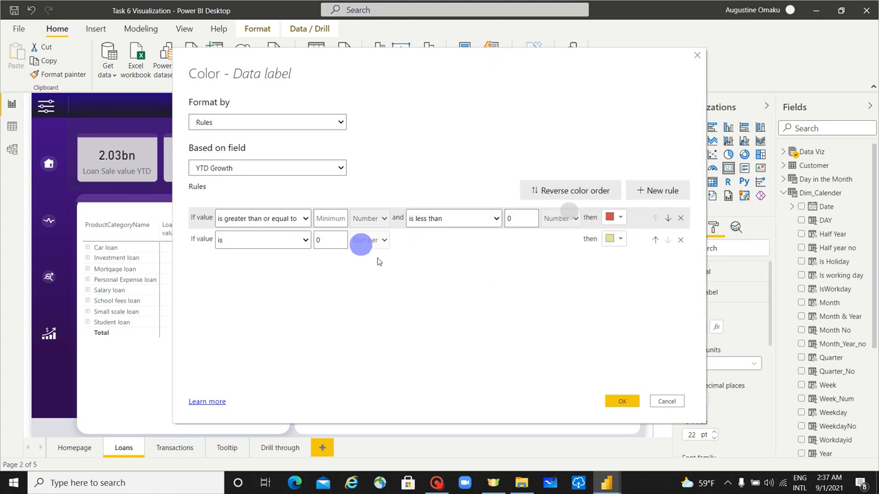
# Add a third data label rule for YTD Growth values greater than 0 and less than the maximum.
pyautogui.click(661, 191)
pyautogui.click(246, 266)
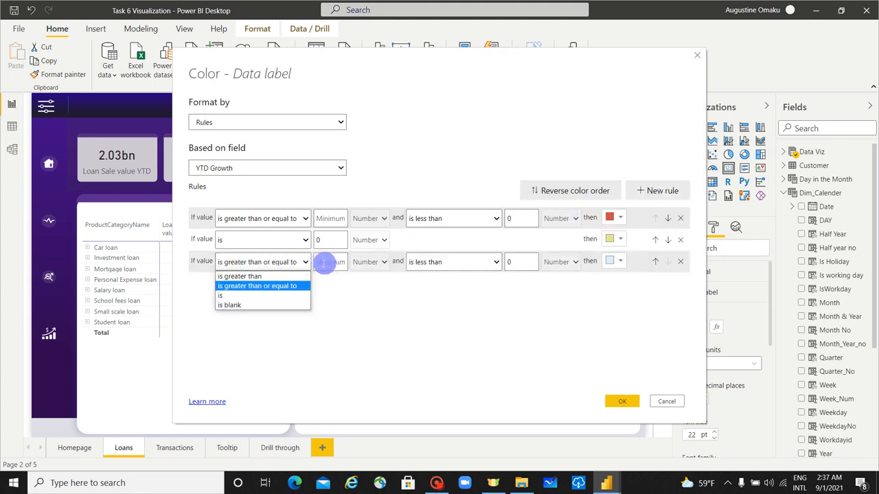
pyautogui.click(268, 277)
pyautogui.click(329, 263)
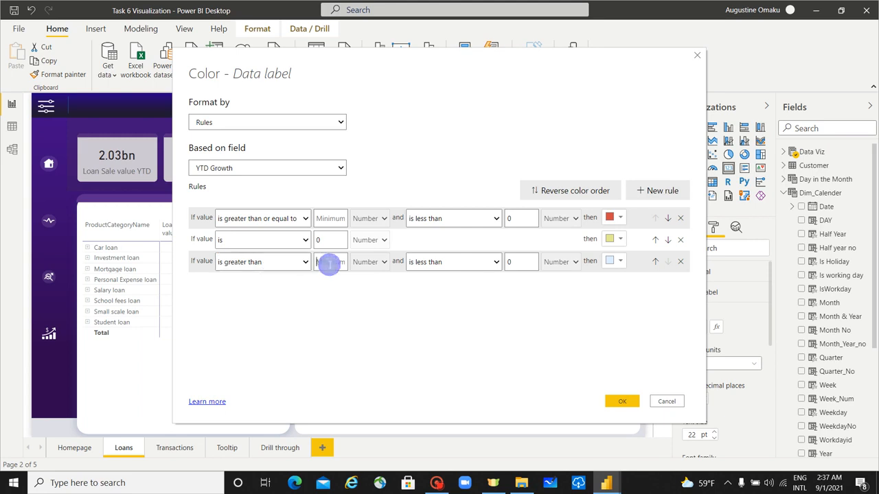
pyautogui.write('0')
pyautogui.click(453, 261)
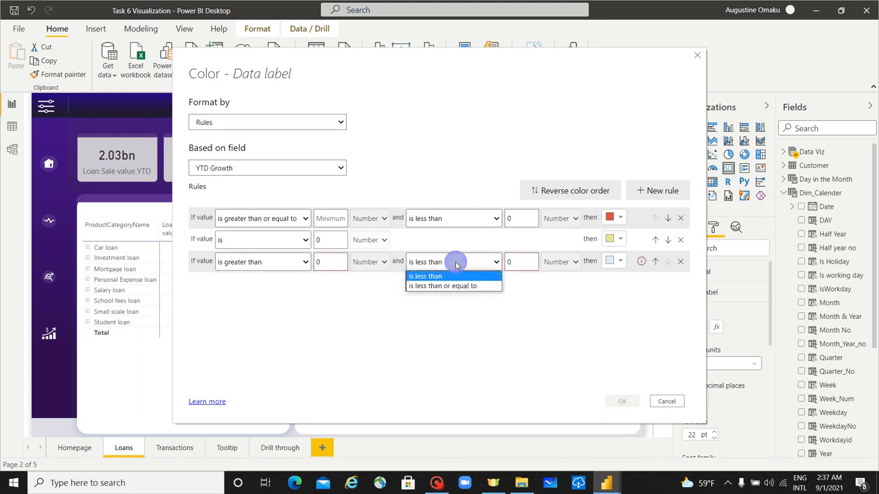
pyautogui.click(455, 261)
pyautogui.click(523, 263)
pyautogui.press('BackSpace')
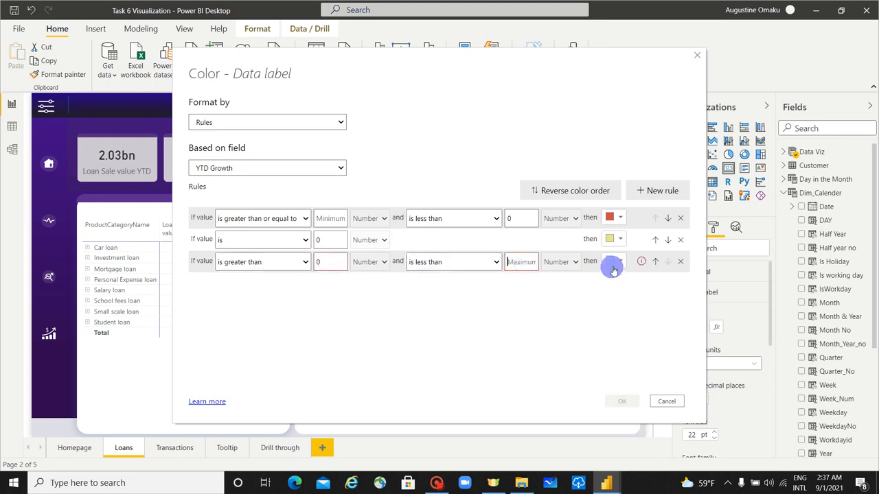
# Give the third rule the recent bright green color and apply the data label rules to the YTD Growth card.
pyautogui.click(614, 261)
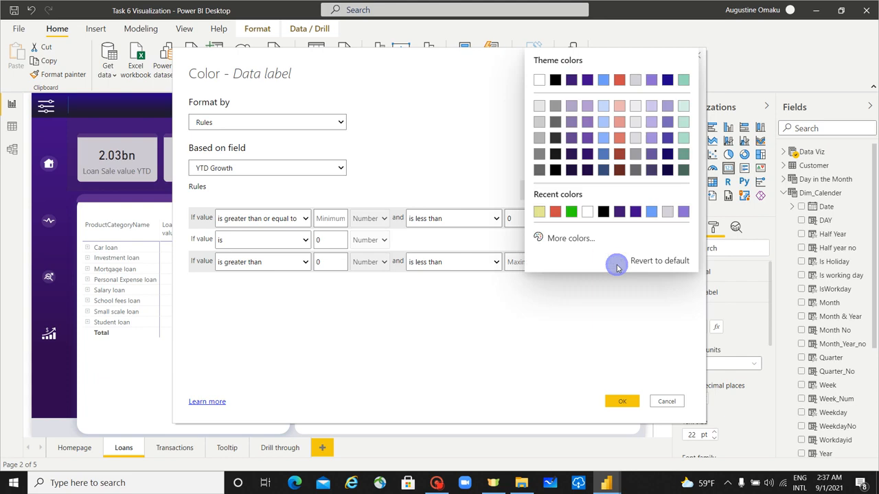
pyautogui.click(568, 213)
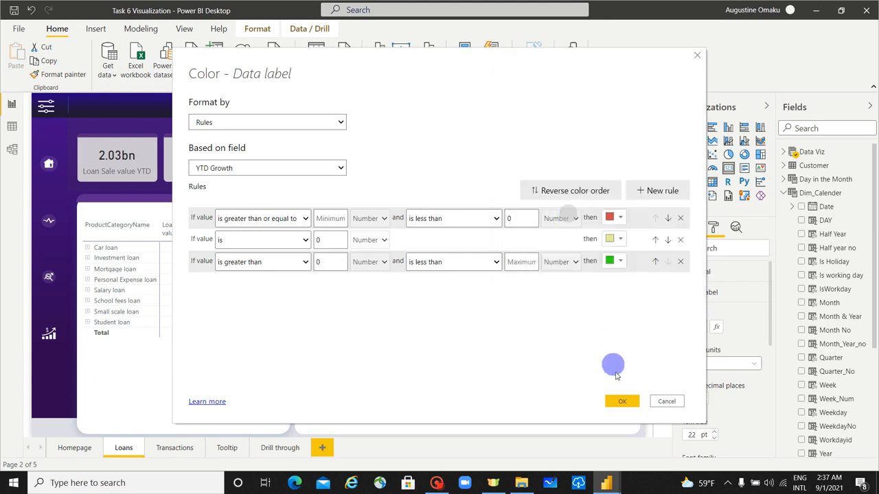
pyautogui.click(621, 401)
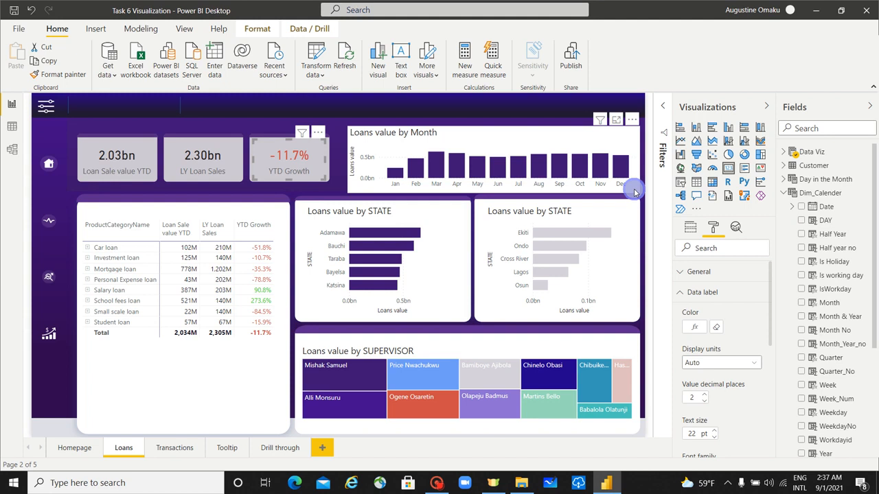
# Select the Loans value by Month chart and review its X axis formatting options.
pyautogui.click(607, 131)
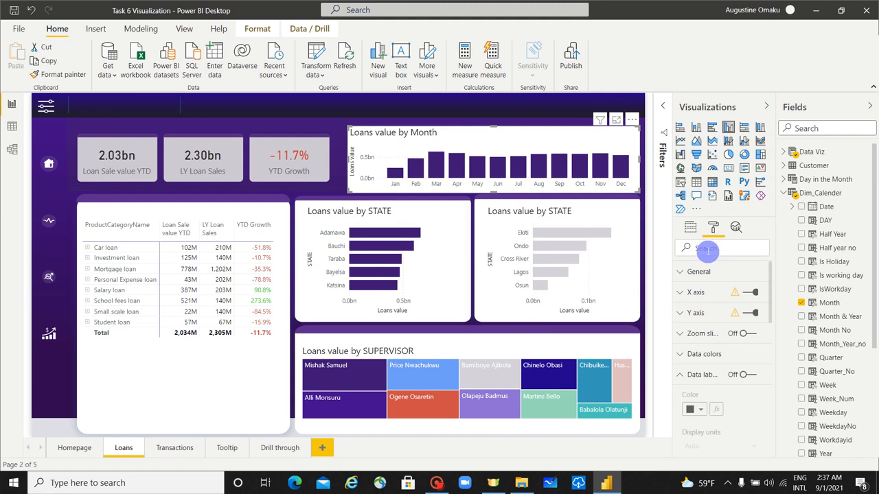
pyautogui.click(693, 230)
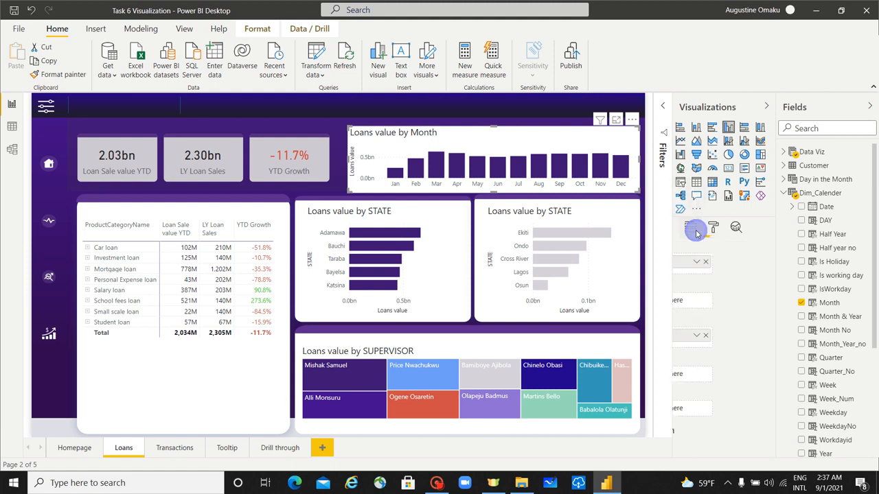
pyautogui.click(714, 229)
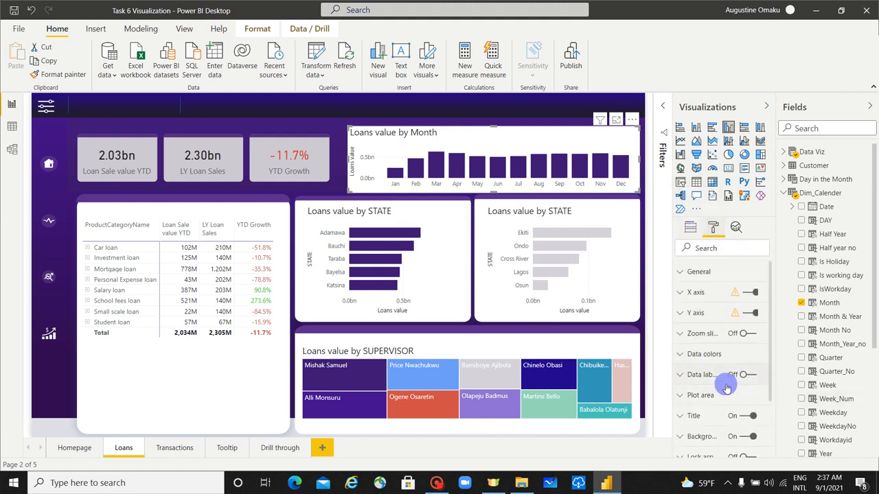
pyautogui.click(676, 300)
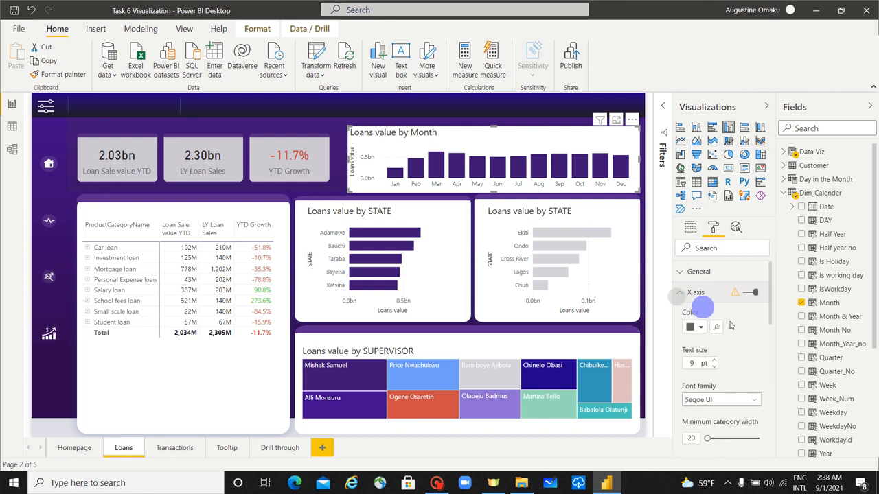
pyautogui.scroll(-5, 749, 347)
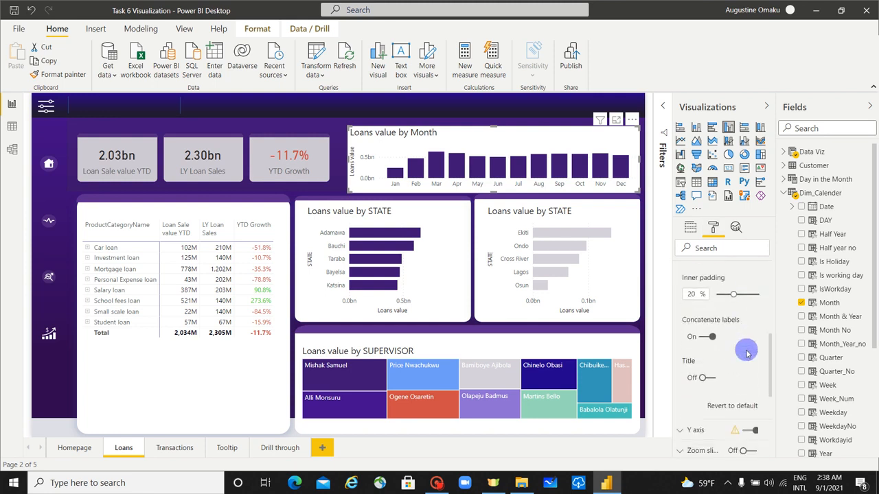
pyautogui.scroll(5, 731, 381)
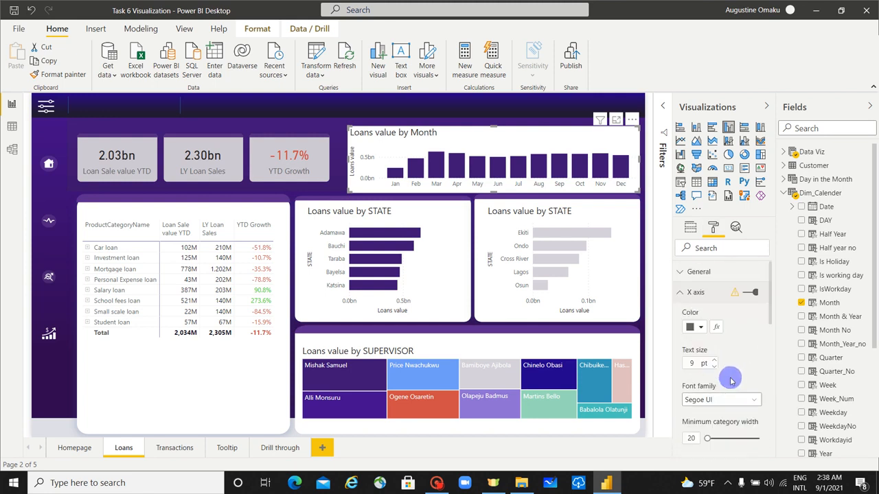
pyautogui.click(682, 292)
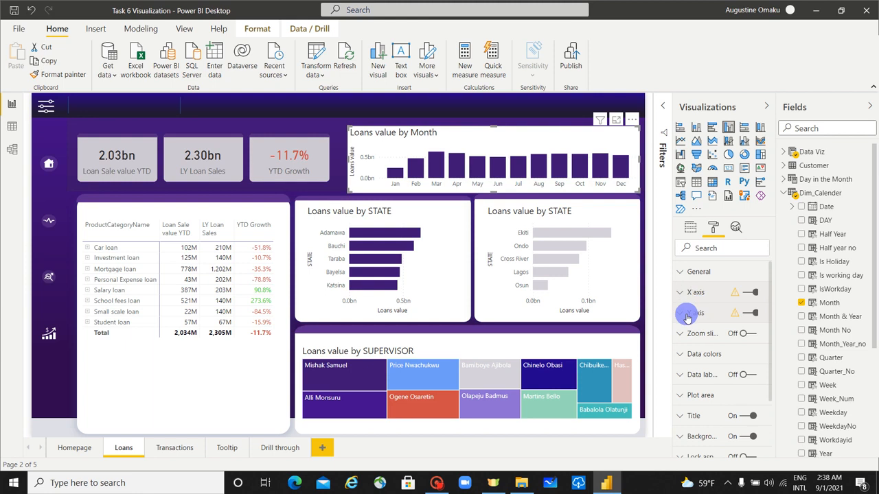
# Turn off the Y axis title and the Y axis itself on the Loans value by Month chart.
pyautogui.click(684, 316)
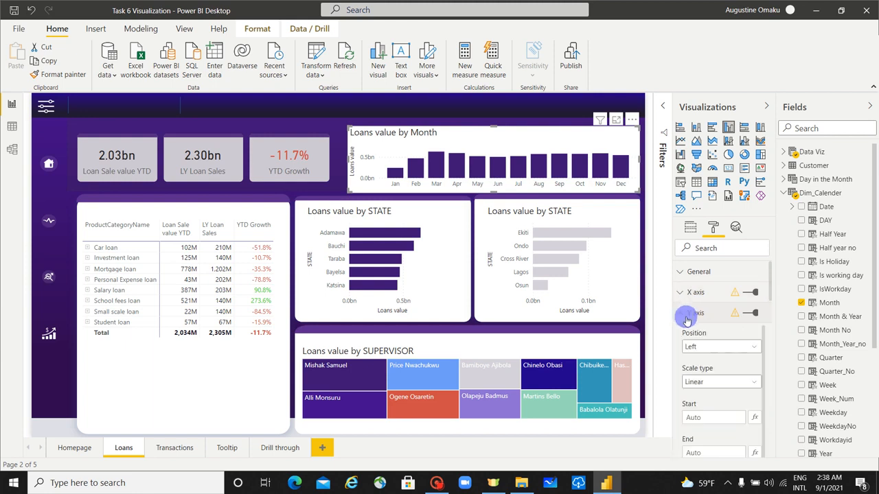
pyautogui.scroll(-3, 727, 360)
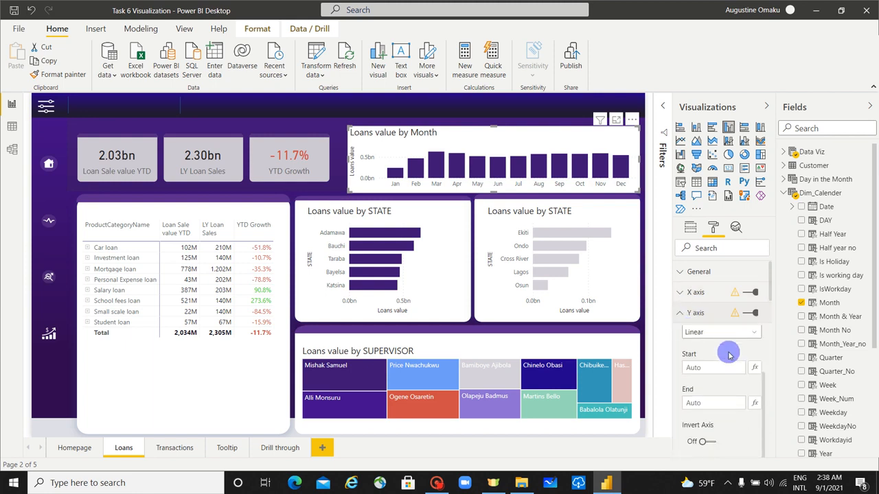
pyautogui.scroll(-5, 731, 374)
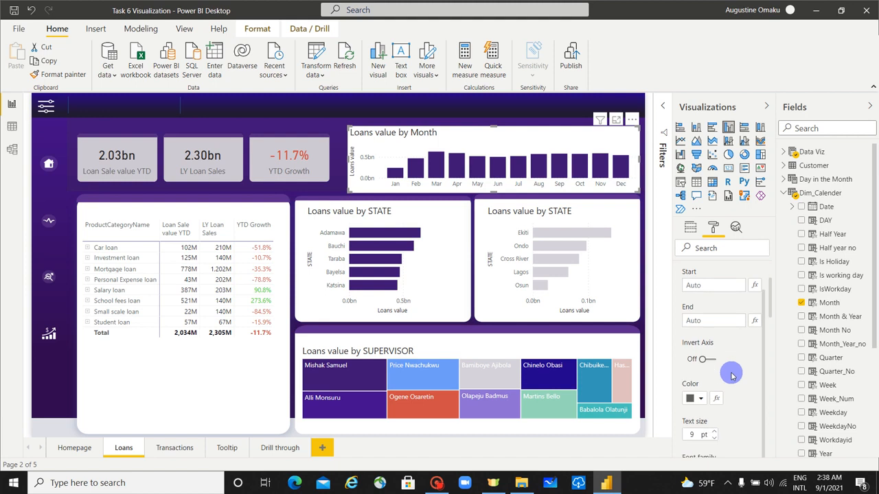
pyautogui.scroll(-1, 733, 378)
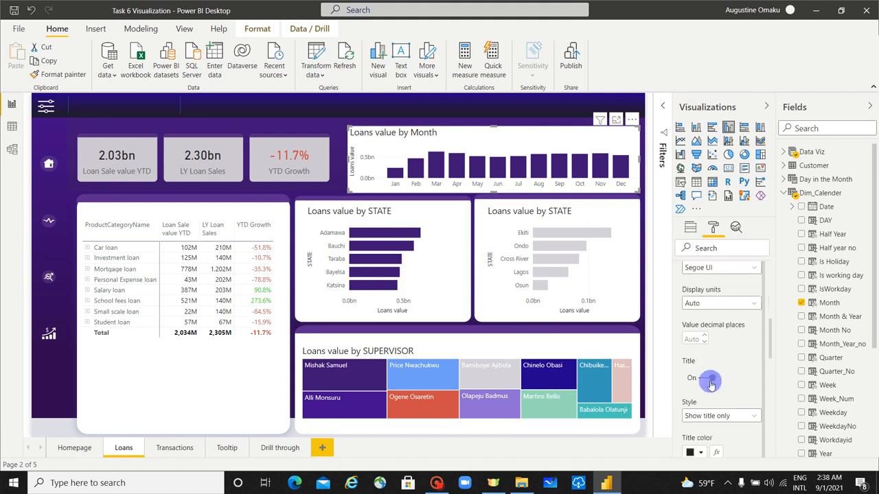
pyautogui.click(711, 378)
pyautogui.scroll(3, 713, 377)
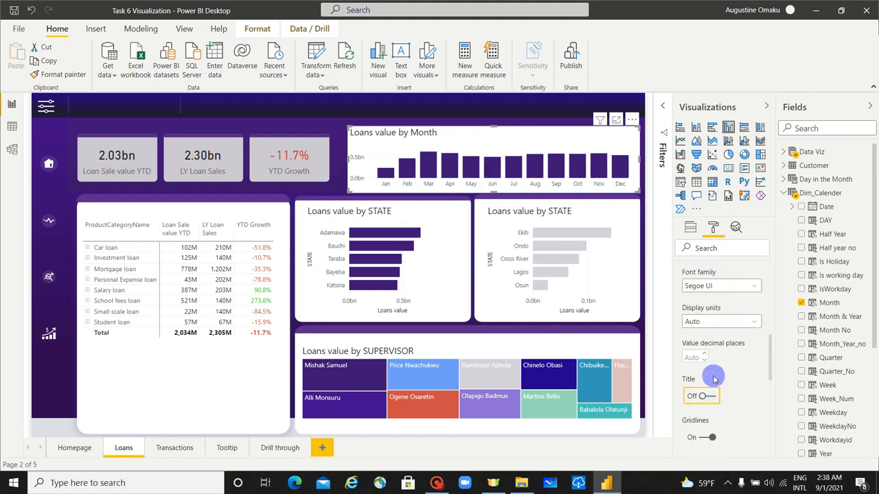
pyautogui.scroll(3, 716, 373)
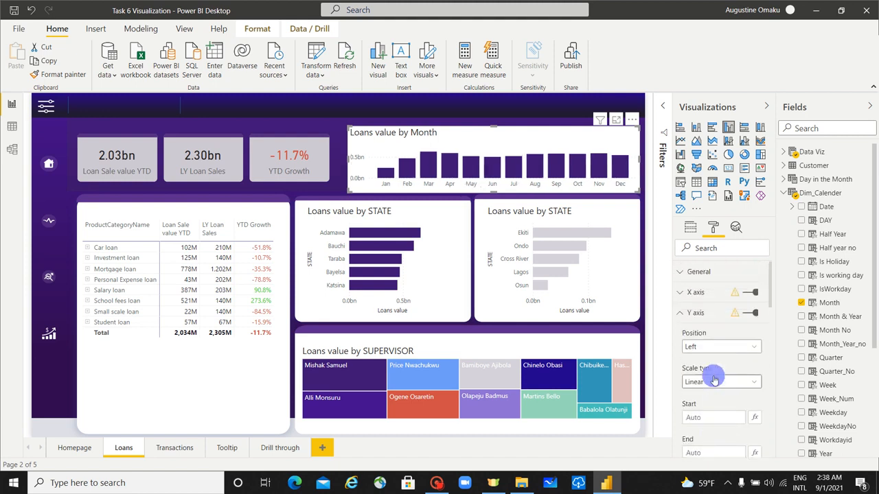
pyautogui.click(753, 314)
pyautogui.click(680, 315)
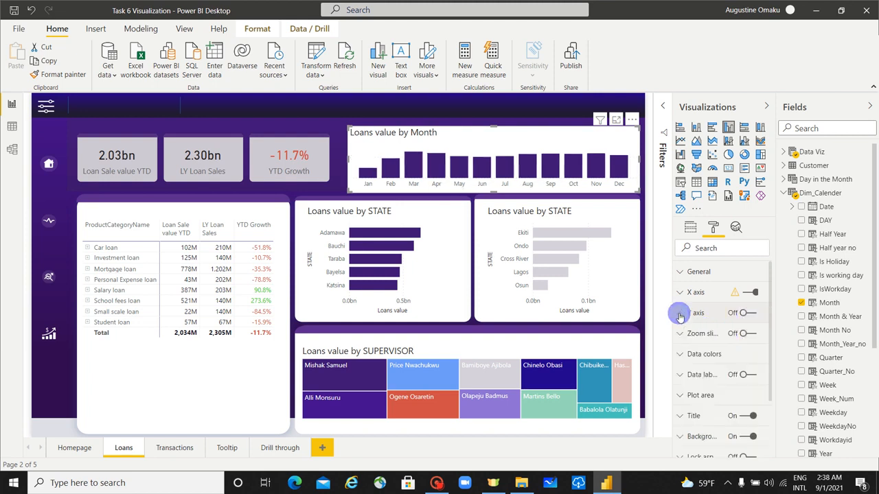
# Turn on data labels for the Loans value by Month chart and set their display units to Millions.
pyautogui.click(745, 377)
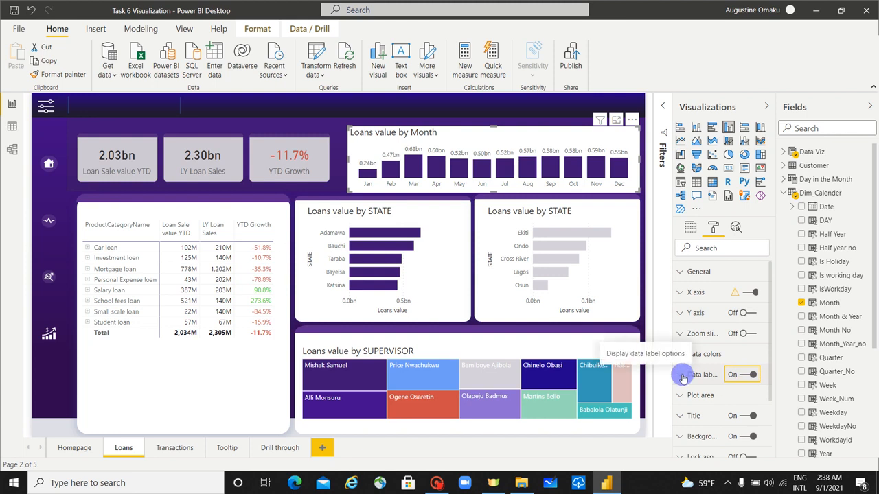
pyautogui.click(728, 374)
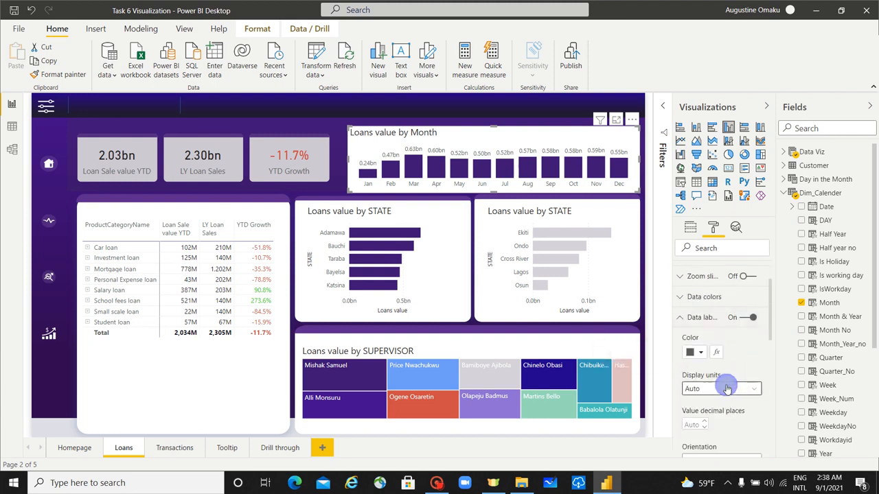
pyautogui.click(727, 388)
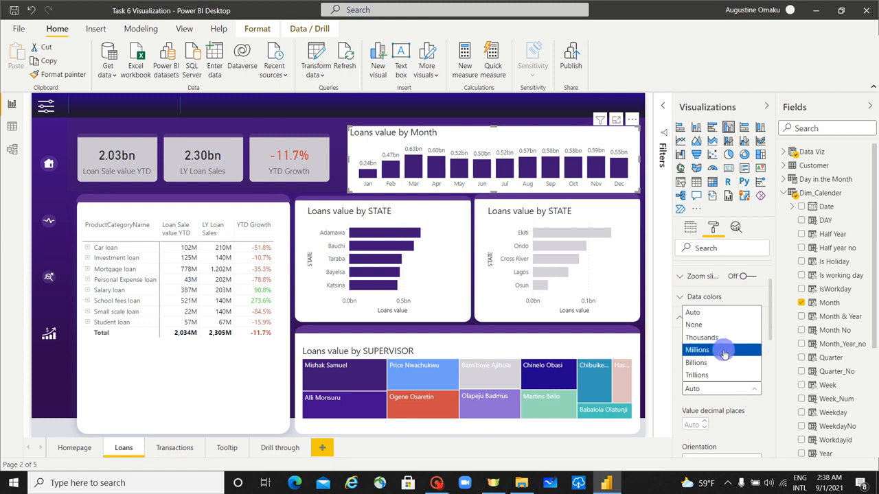
pyautogui.click(723, 351)
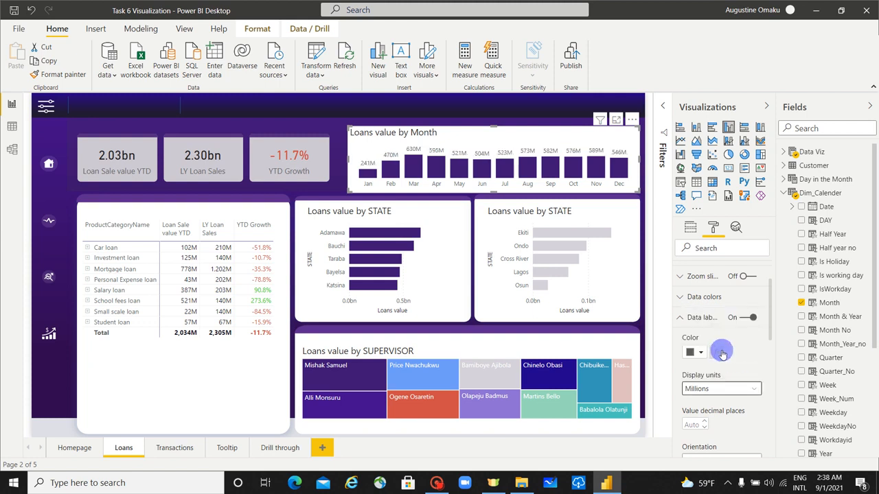
pyautogui.click(681, 319)
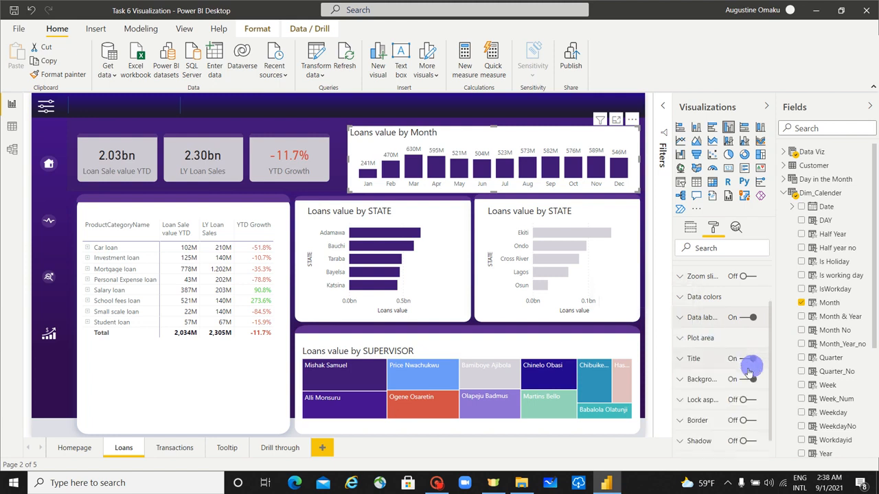
# Set the default column color of the Loans value by Month chart to a light purple theme shade.
pyautogui.scroll(-1, 731, 368)
pyautogui.scroll(2, 731, 366)
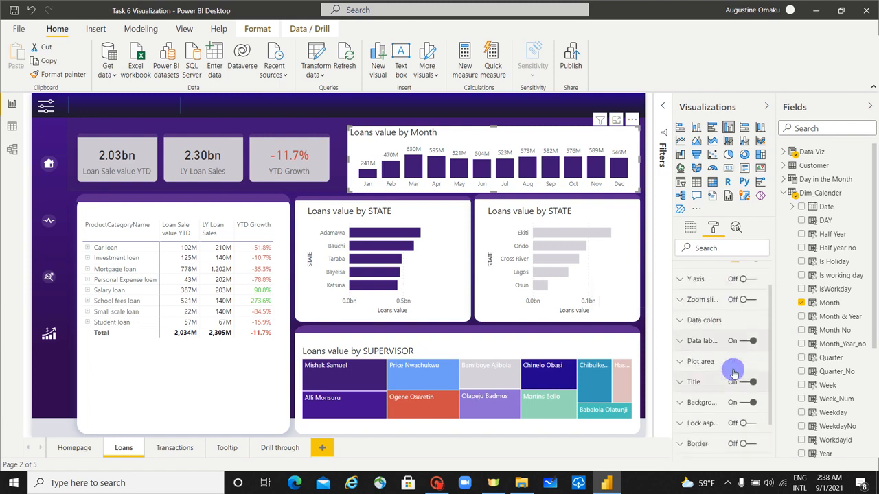
pyautogui.click(681, 326)
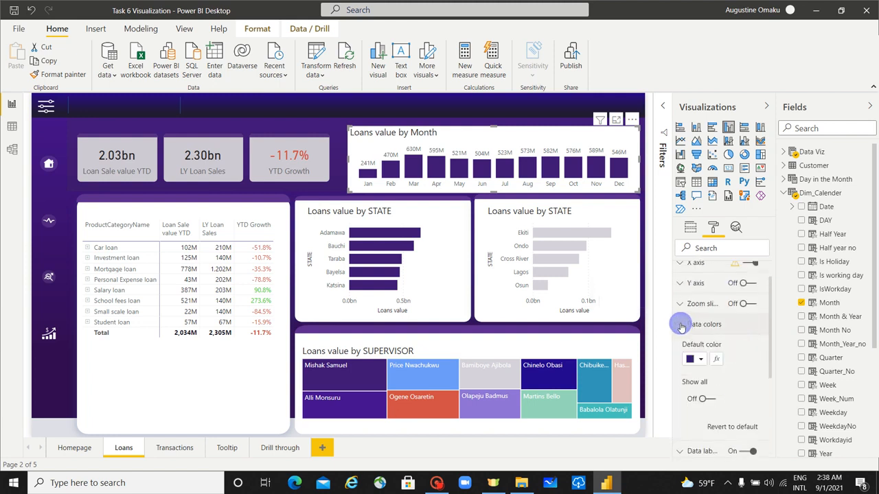
pyautogui.click(697, 360)
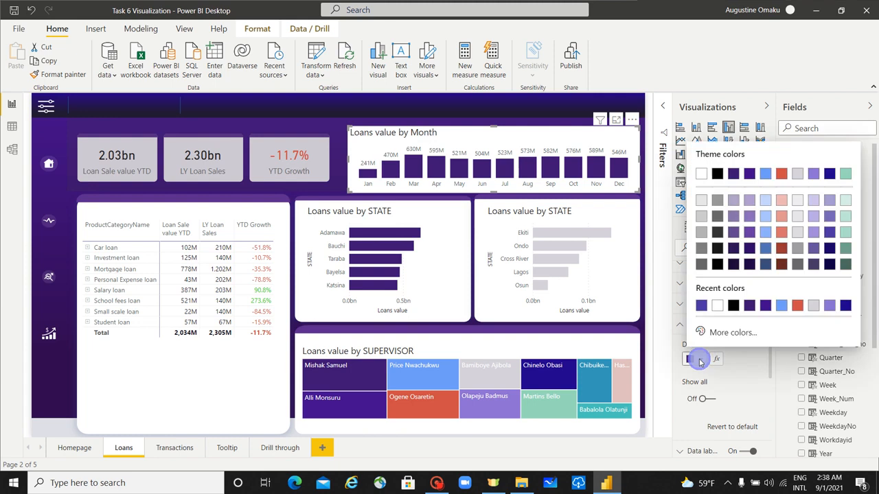
pyautogui.click(814, 236)
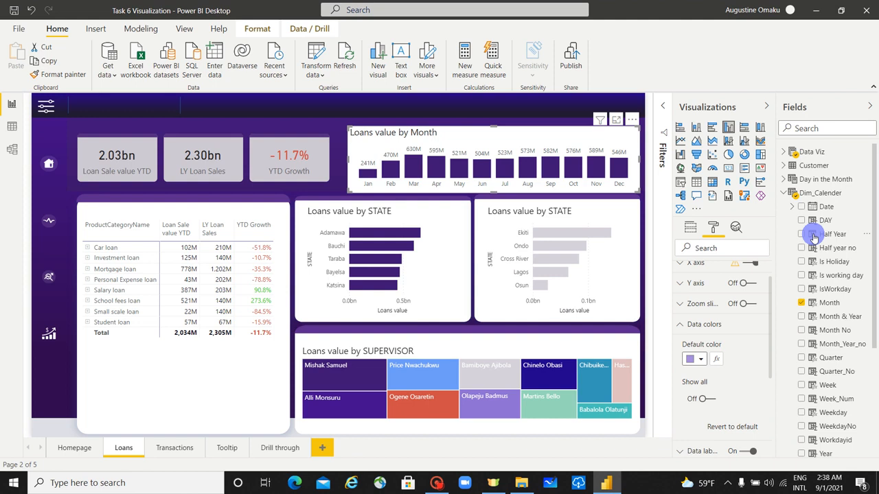
pyautogui.click(703, 364)
pyautogui.click(759, 378)
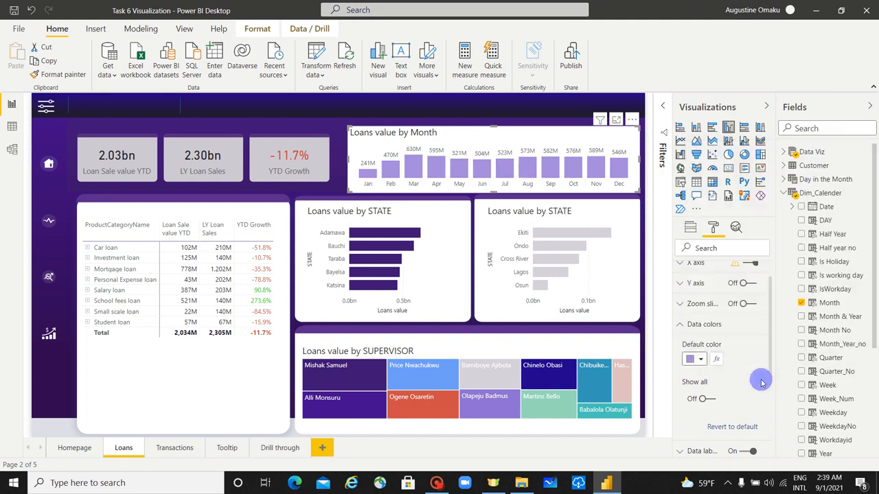
pyautogui.click(680, 324)
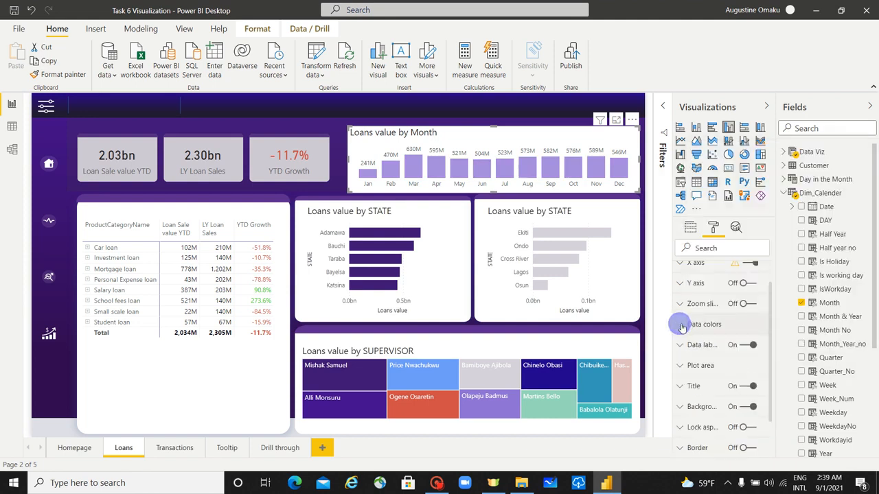
# Turn off the background of the Loans value by Month chart.
pyautogui.scroll(-2, 718, 349)
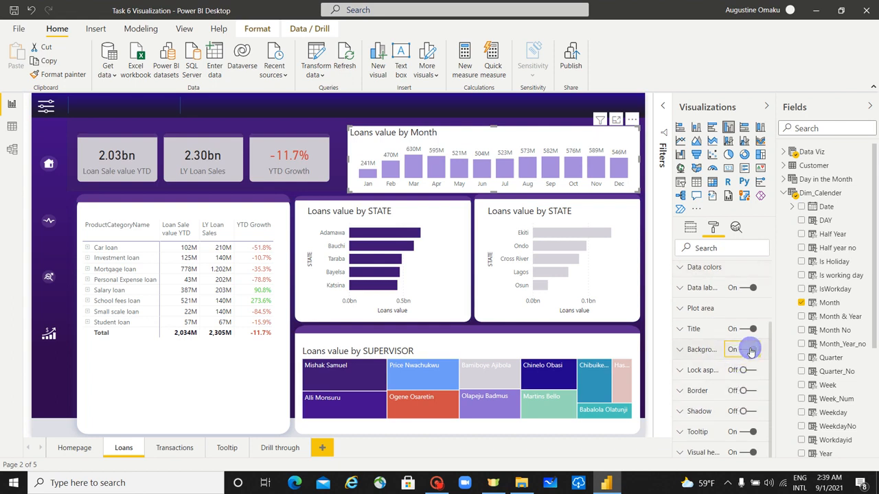
pyautogui.click(751, 351)
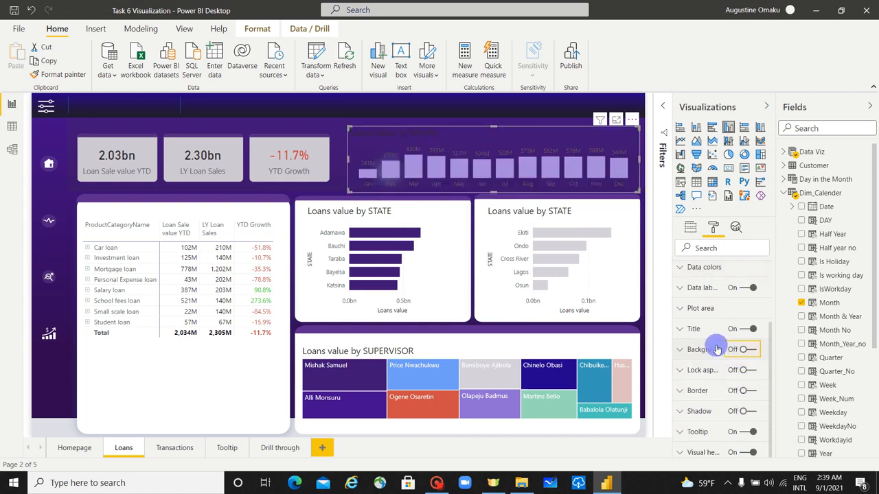
pyautogui.scroll(2, 714, 346)
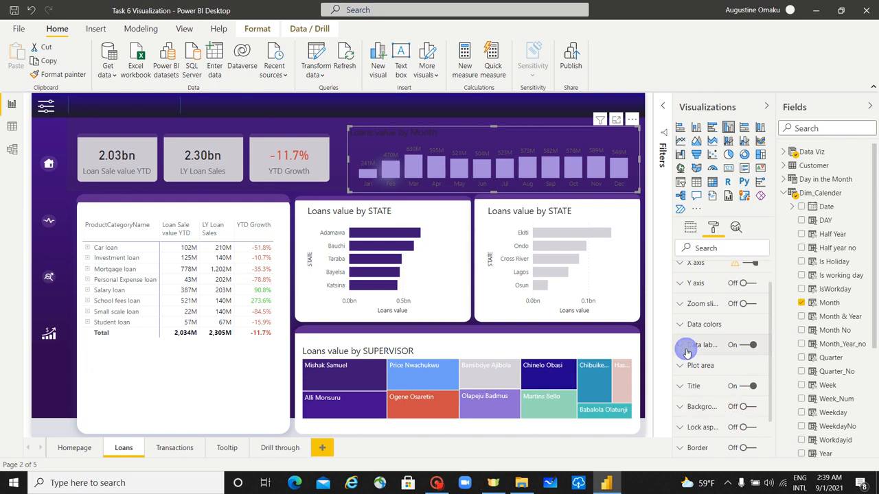
# Set the data label color of the Loans value by Month chart to white.
pyautogui.click(687, 352)
pyautogui.click(698, 381)
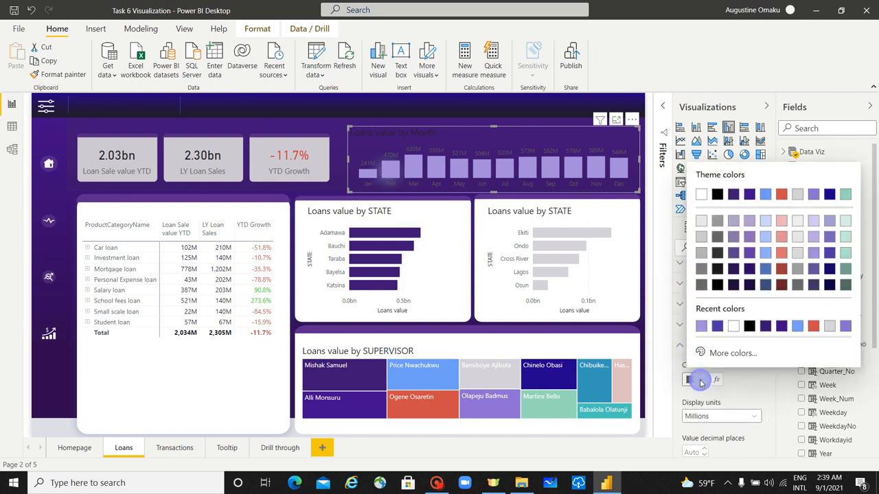
pyautogui.click(732, 330)
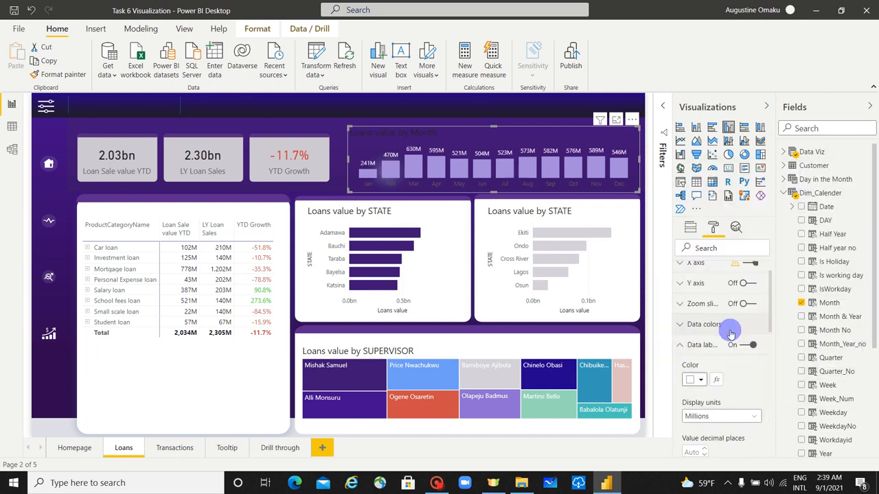
pyautogui.click(681, 346)
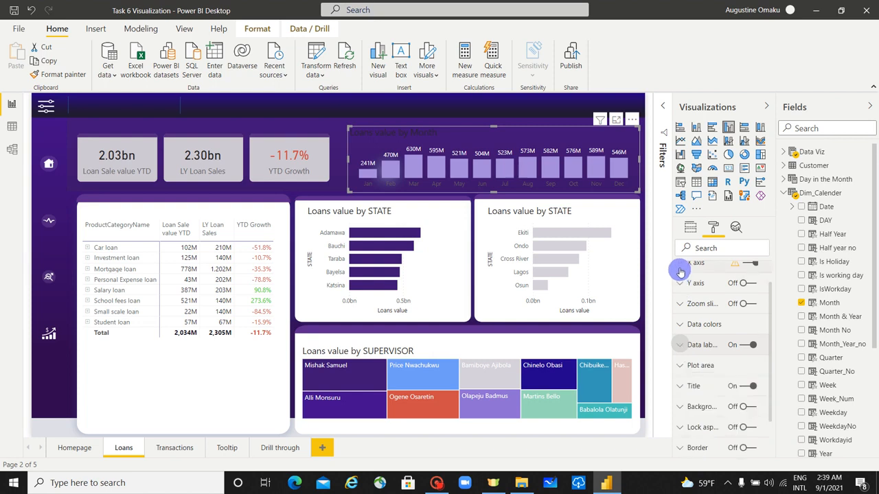
# Set the X axis label color of the Loans value by Month chart to white.
pyautogui.click(679, 263)
pyautogui.scroll(-5, 728, 374)
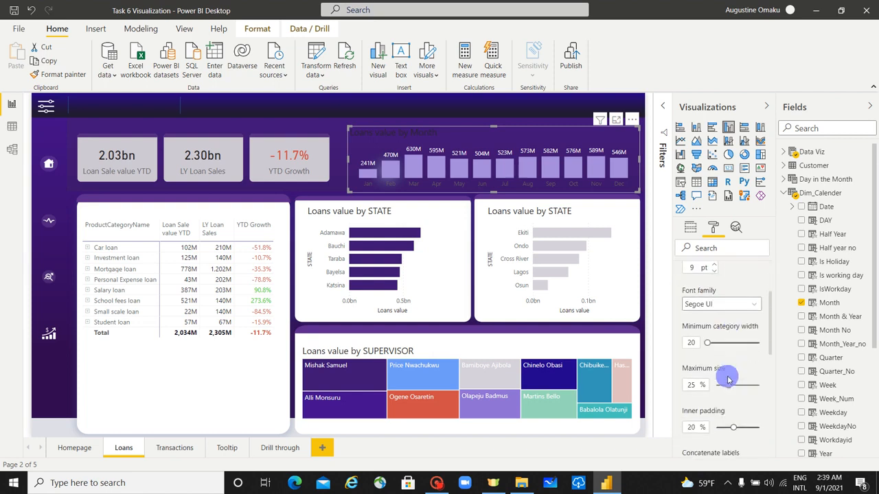
pyautogui.scroll(5, 729, 379)
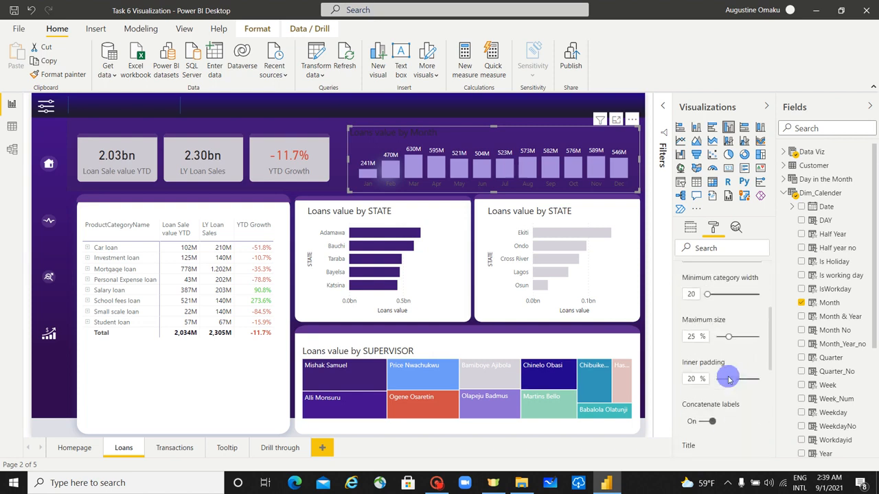
pyautogui.click(700, 296)
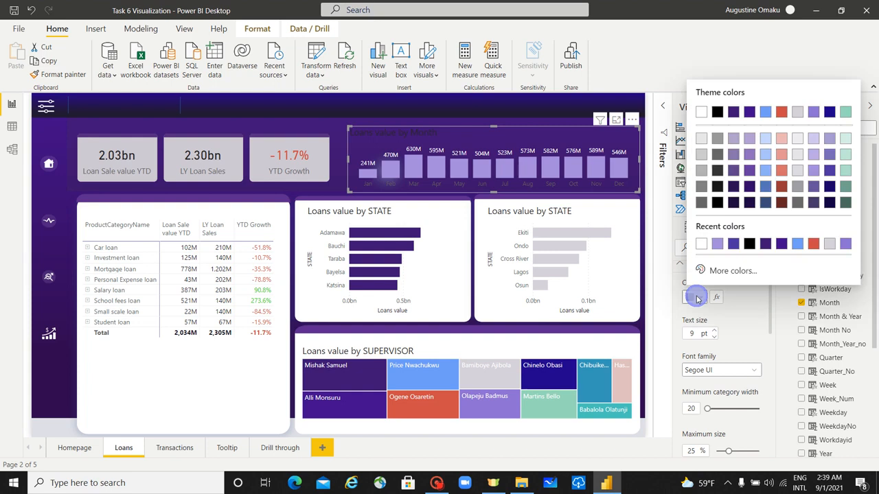
pyautogui.click(701, 244)
pyautogui.scroll(1, 719, 330)
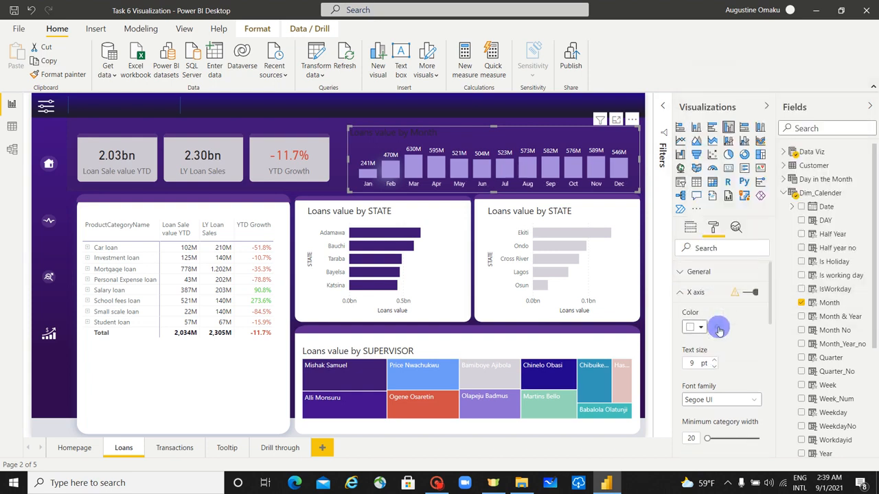
pyautogui.click(682, 293)
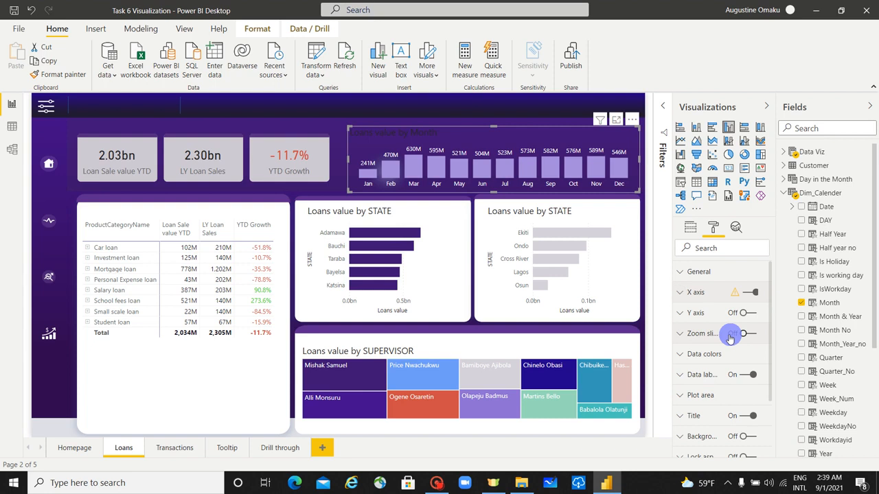
# Turn off the monthly column chart's title and lower its top edge to leave space above it.
pyautogui.click(749, 420)
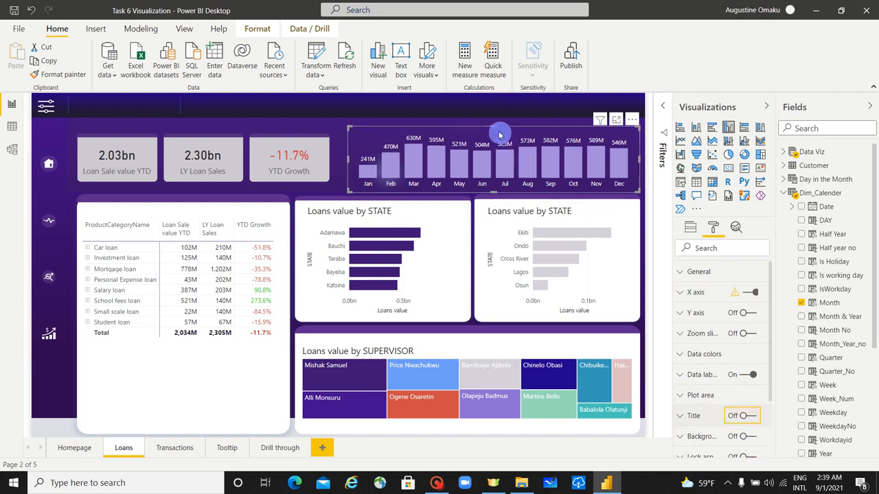
pyautogui.moveTo(494, 128); pyautogui.dragTo(496, 142)
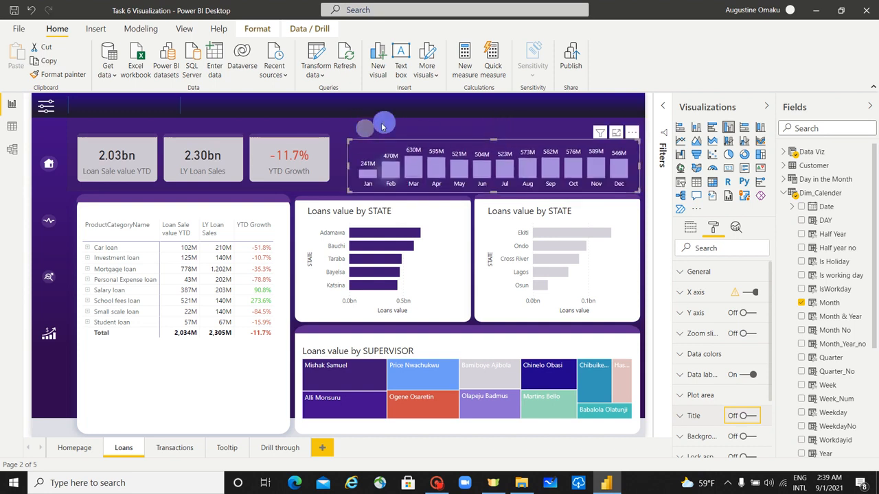
pyautogui.click(382, 126)
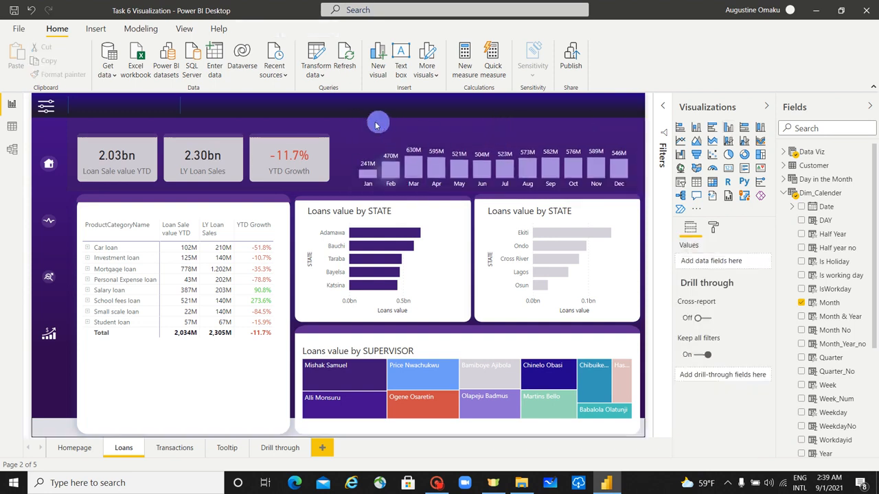
# Insert a small text box above the monthly column chart with the text "Loan Sales Value".
pyautogui.click(401, 59)
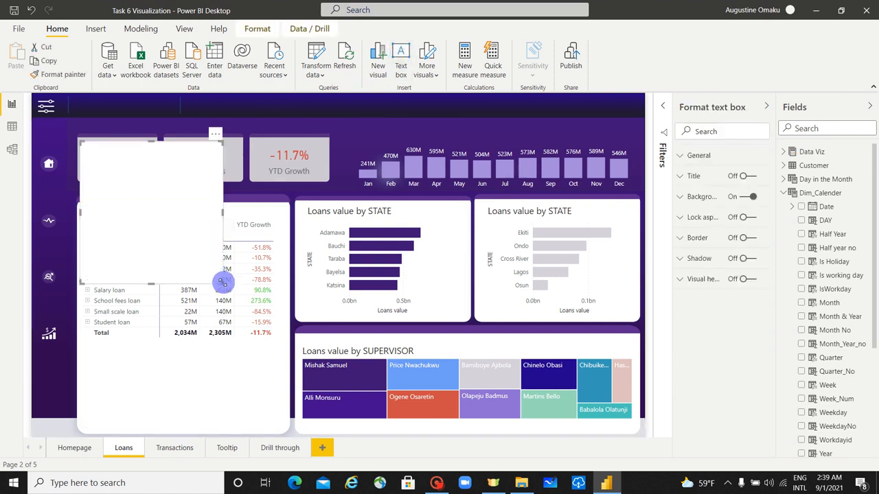
pyautogui.moveTo(222, 281); pyautogui.dragTo(450, 144)
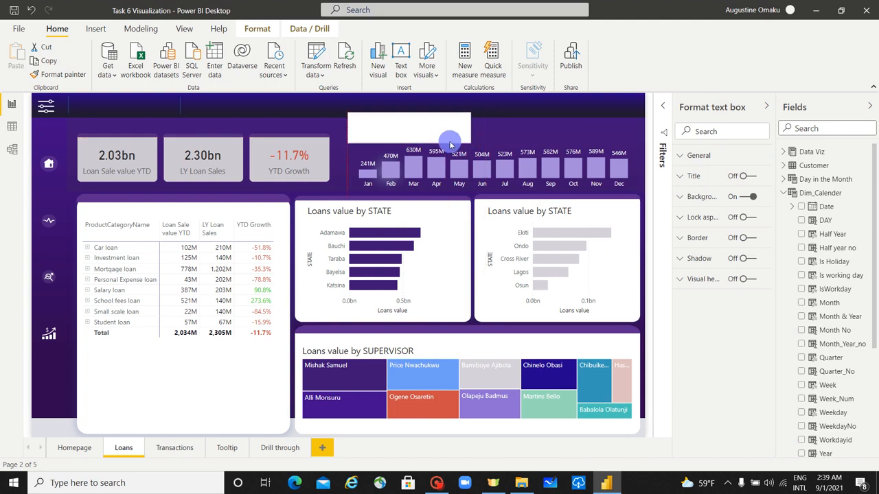
pyautogui.moveTo(410, 114); pyautogui.dragTo(410, 122)
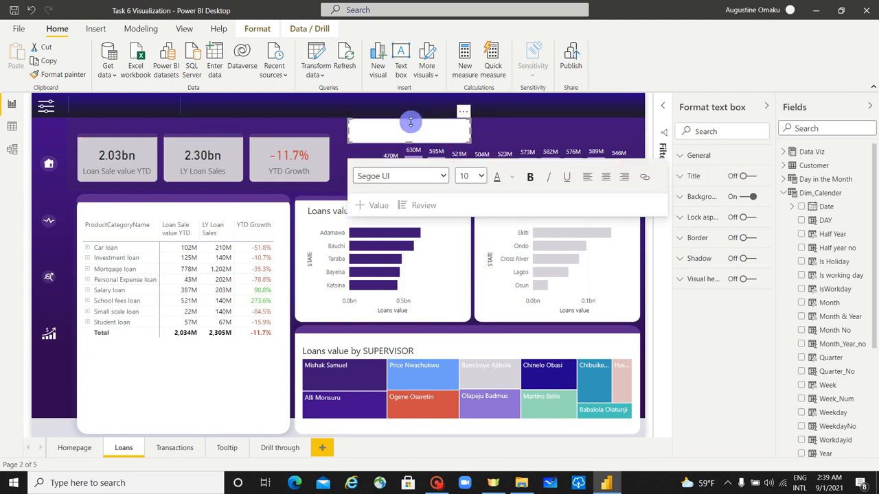
pyautogui.click(403, 131)
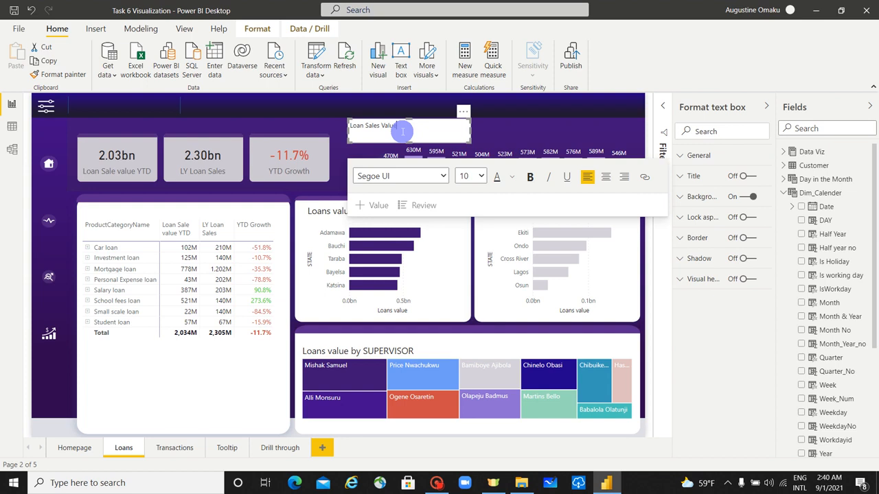
pyautogui.write('Loan Sales Value')
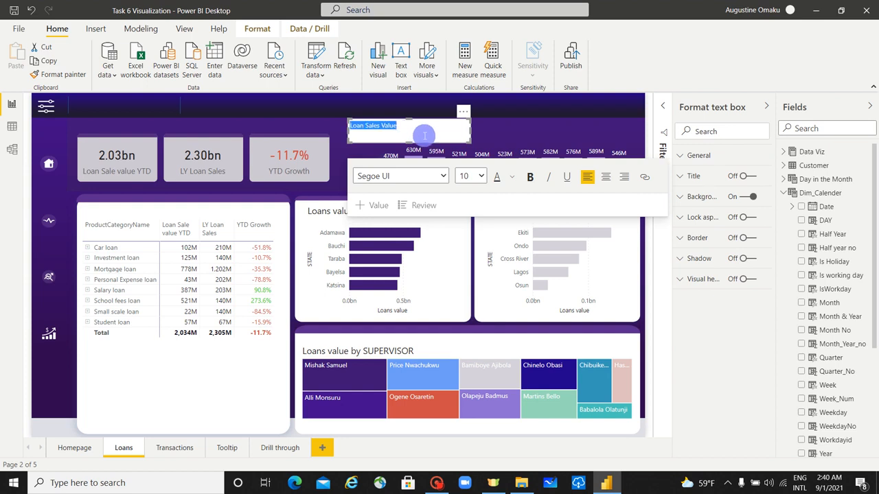
# Set the Loan Sales Value heading's font size to 14 and turn off the text box background.
pyautogui.click(477, 177)
pyautogui.click(483, 260)
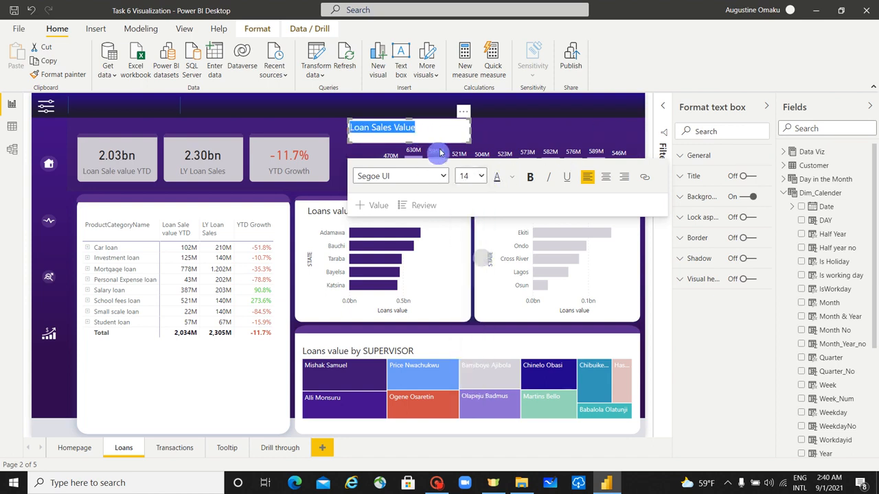
pyautogui.click(465, 138)
pyautogui.click(752, 196)
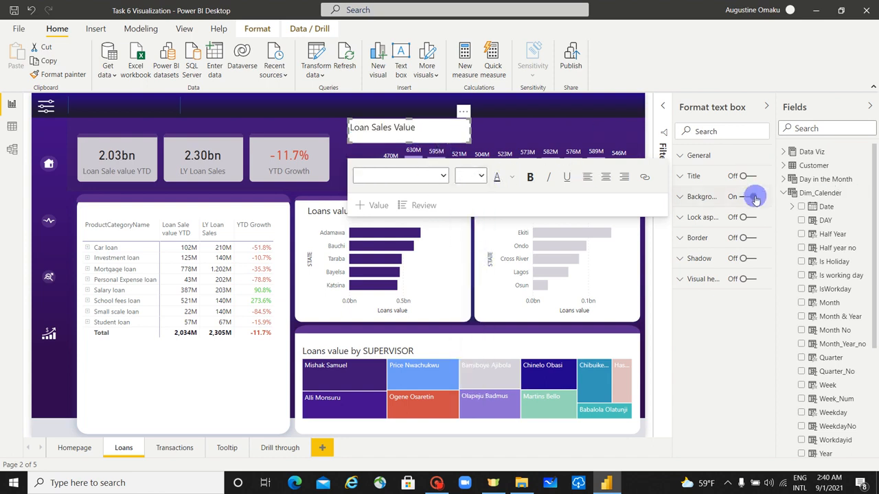
# Color the Loan Sales Value heading white and fit its text box closely above the first columns of the monthly chart.
pyautogui.click(419, 128)
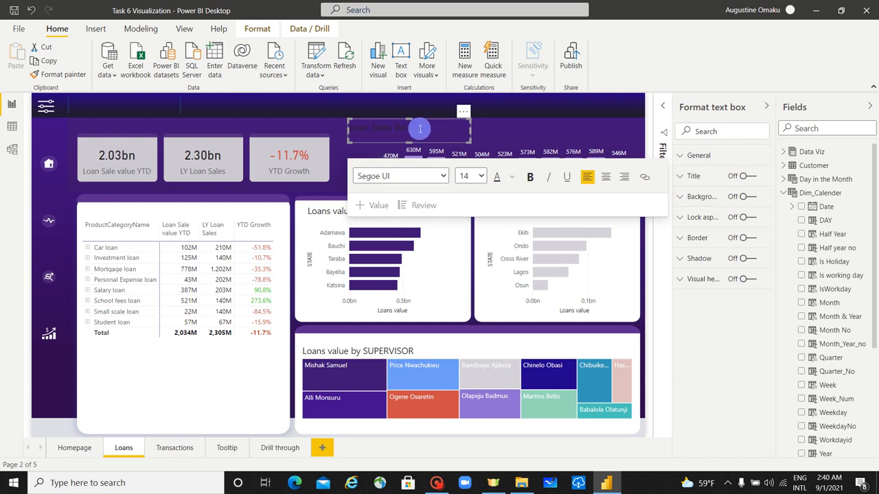
pyautogui.tripleClick(419, 127)
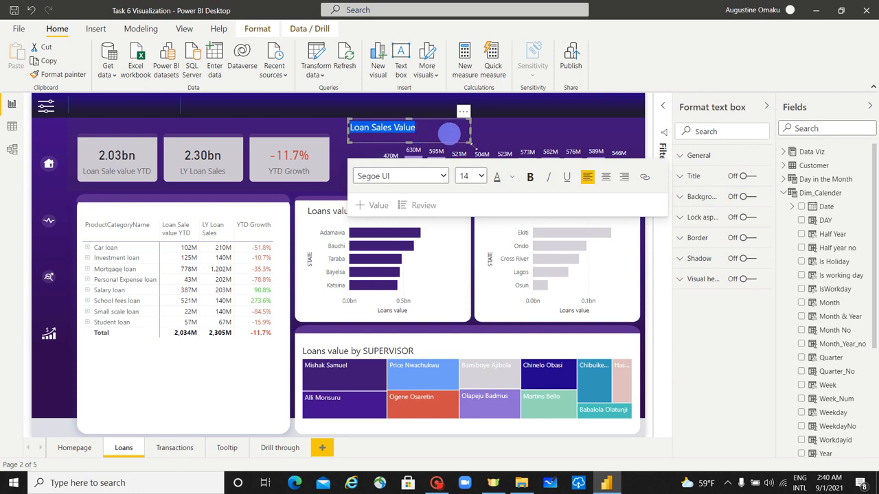
pyautogui.click(508, 179)
pyautogui.click(524, 217)
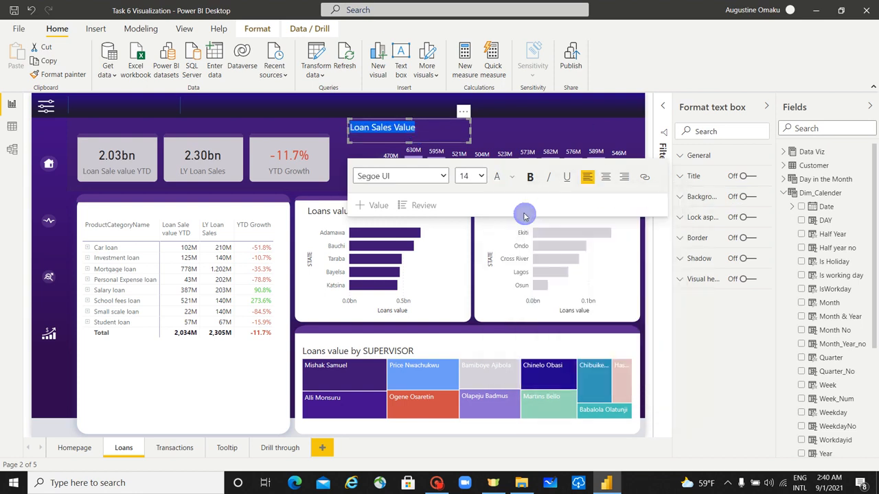
pyautogui.moveTo(470, 130); pyautogui.dragTo(410, 145)
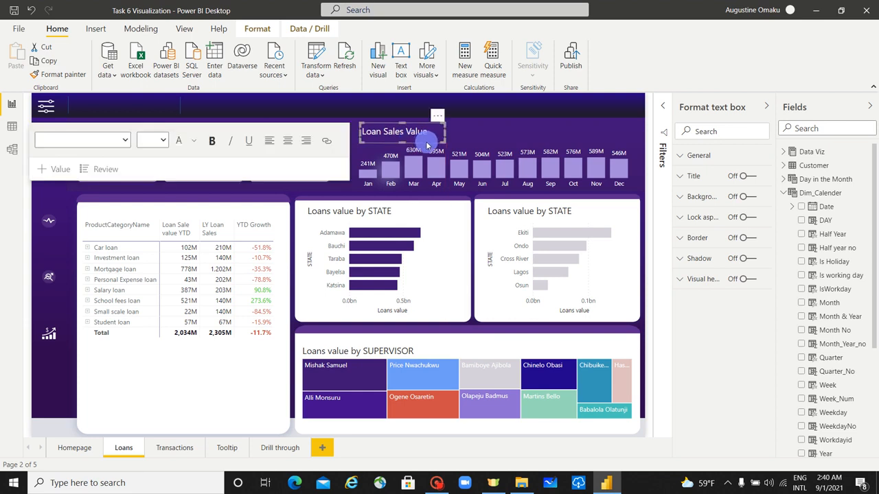
# Duplicate the Loan Sales Value text box and place the copy beside the original above the monthly chart.
pyautogui.hotkey('ctrl', 'c')
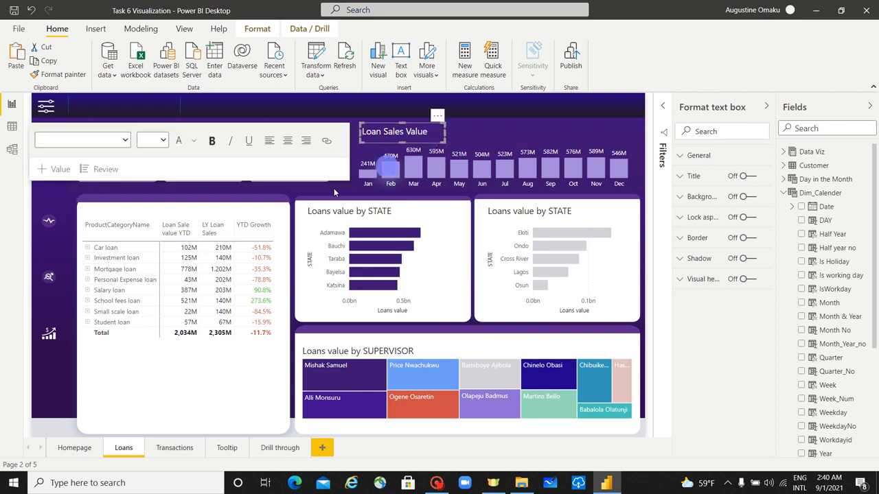
pyautogui.click(244, 190)
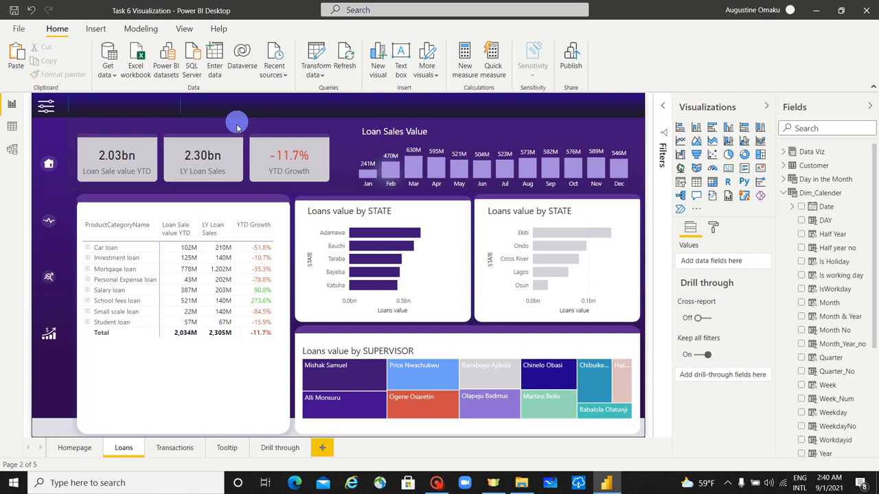
pyautogui.hotkey('ctrl', 'v')
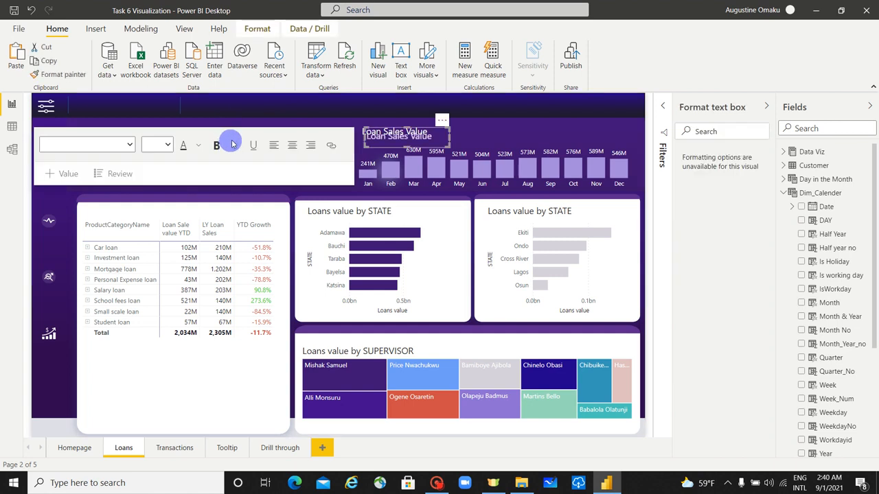
pyautogui.moveTo(443, 141); pyautogui.dragTo(549, 130)
# Change the copied heading's text color to black and move it to the top of the product category matrix.
pyautogui.click(539, 128)
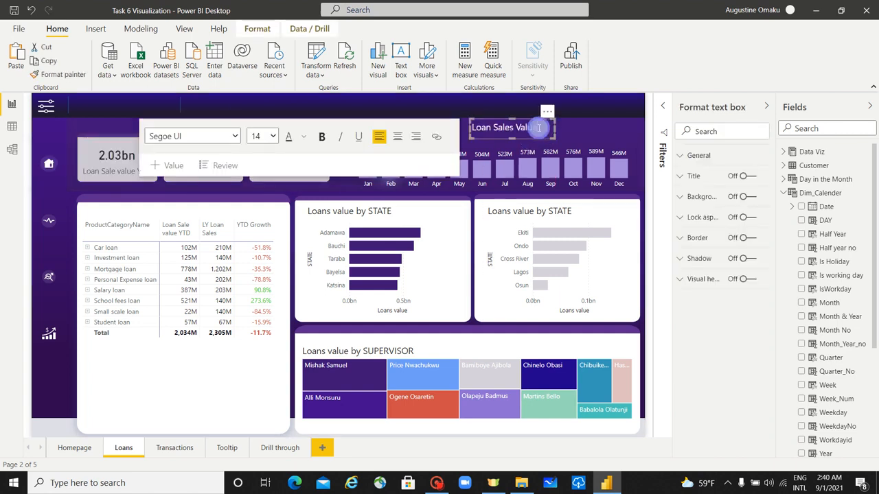
pyautogui.hotkey('ctrl', 'a')
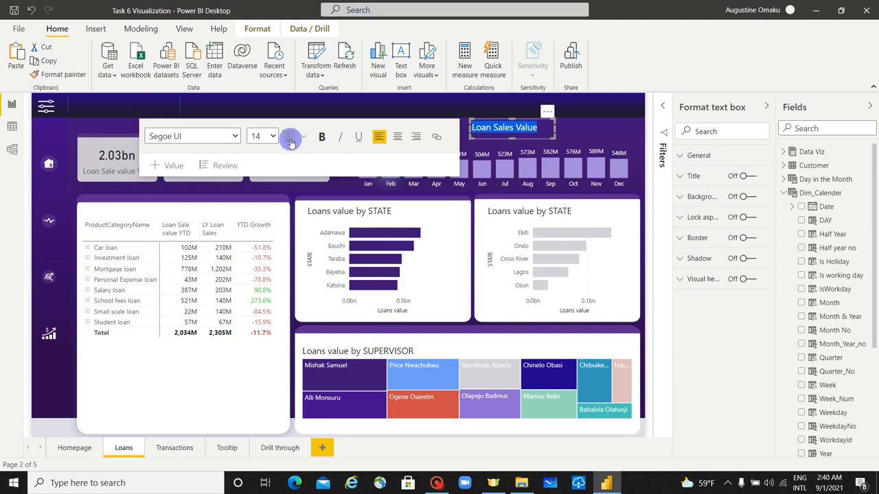
pyautogui.moveTo(541, 142); pyautogui.dragTo(157, 221)
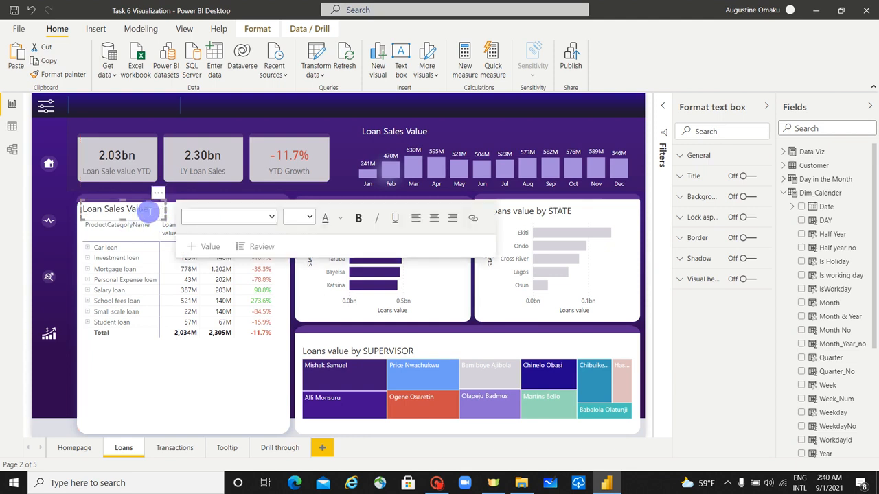
# Extend the matrix heading to read "Loan Sales Value by Product" and widen its text box to fit one line.
pyautogui.click(149, 211)
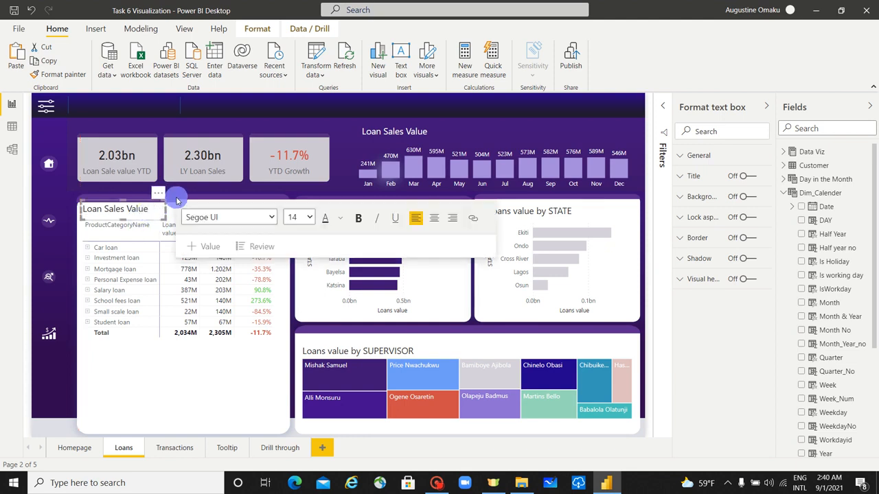
pyautogui.write('by Product')
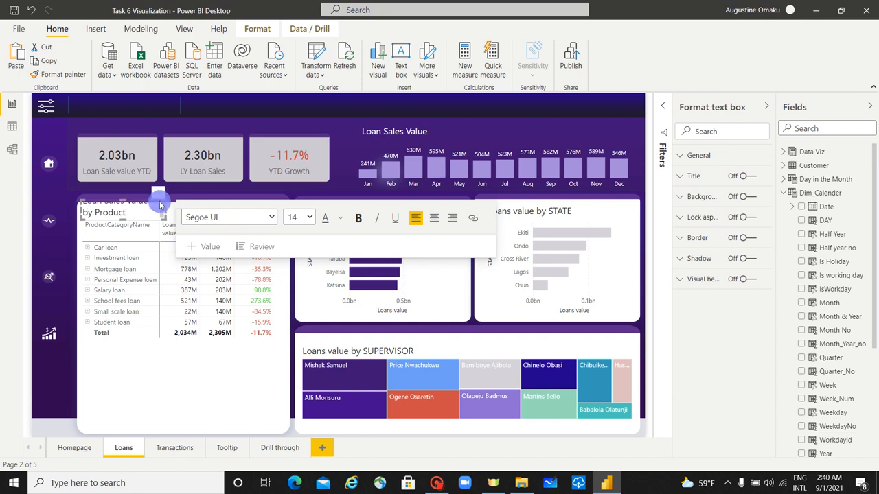
pyautogui.moveTo(169, 204); pyautogui.dragTo(241, 213)
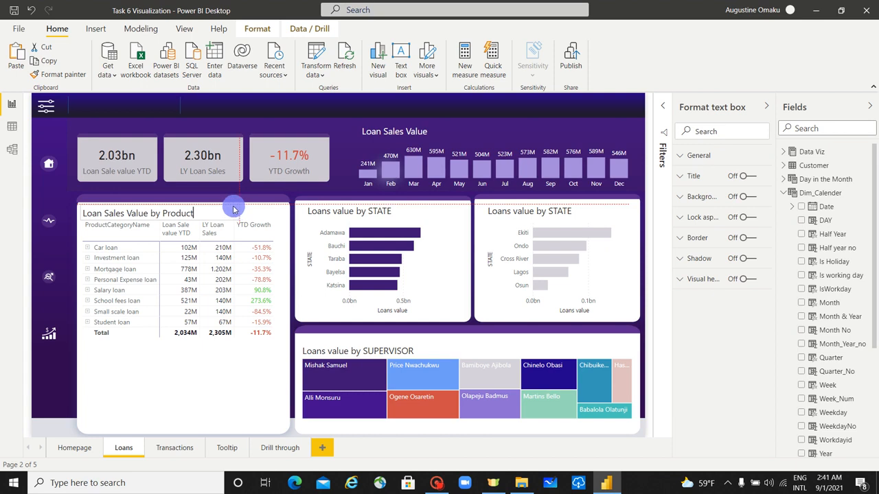
pyautogui.moveTo(232, 209); pyautogui.dragTo(234, 210)
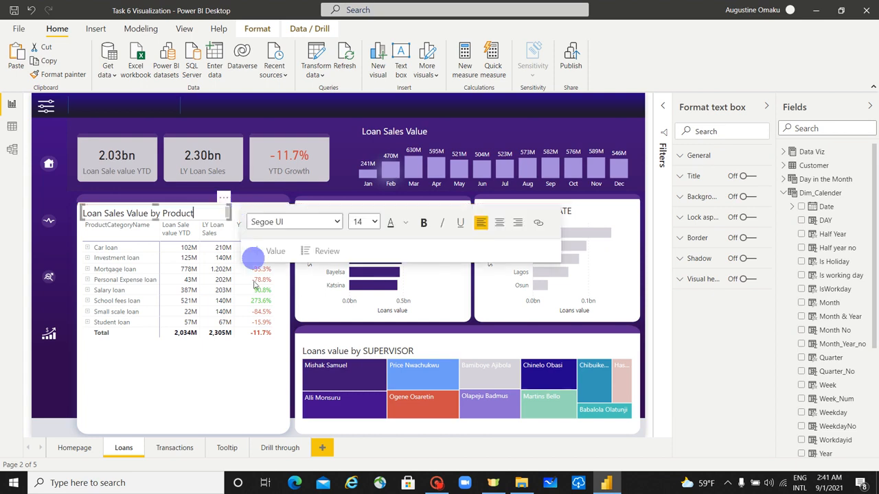
# Shorten the product category matrix and shift it slightly down to clear the Loan Sales Value by Product heading.
pyautogui.click(218, 354)
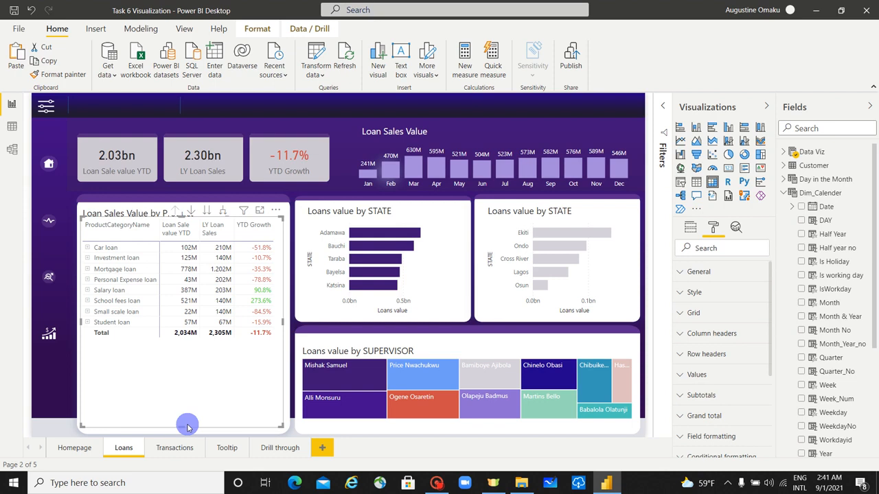
pyautogui.moveTo(181, 426); pyautogui.dragTo(189, 377)
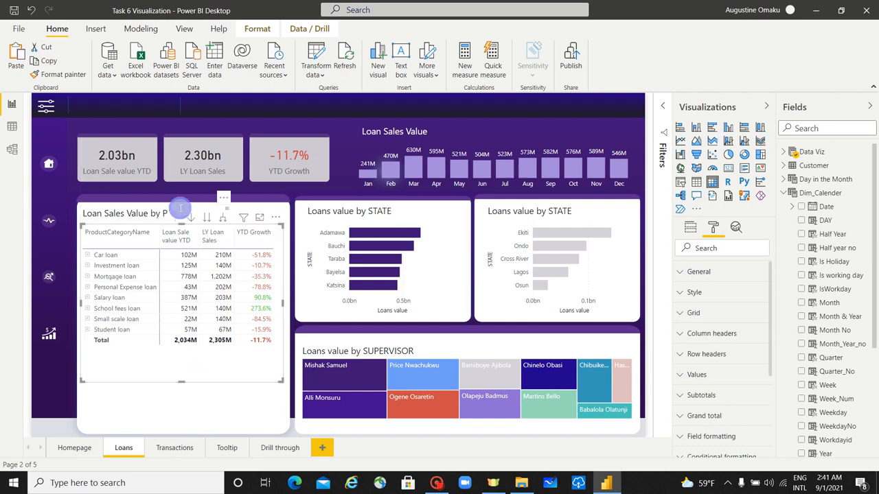
pyautogui.click(121, 219)
pyautogui.click(162, 208)
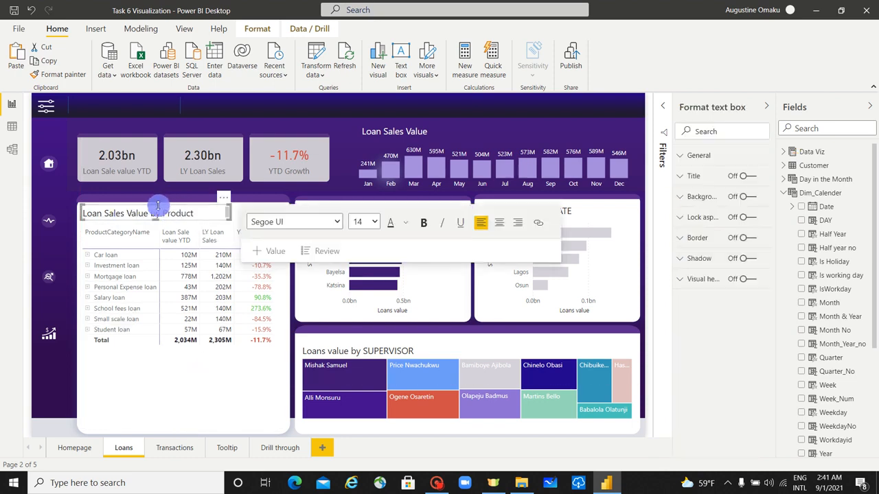
# Nudge the Loan Sales Value by Product heading slightly above the product category matrix and deselect it.
pyautogui.moveTo(158, 206); pyautogui.dragTo(189, 226)
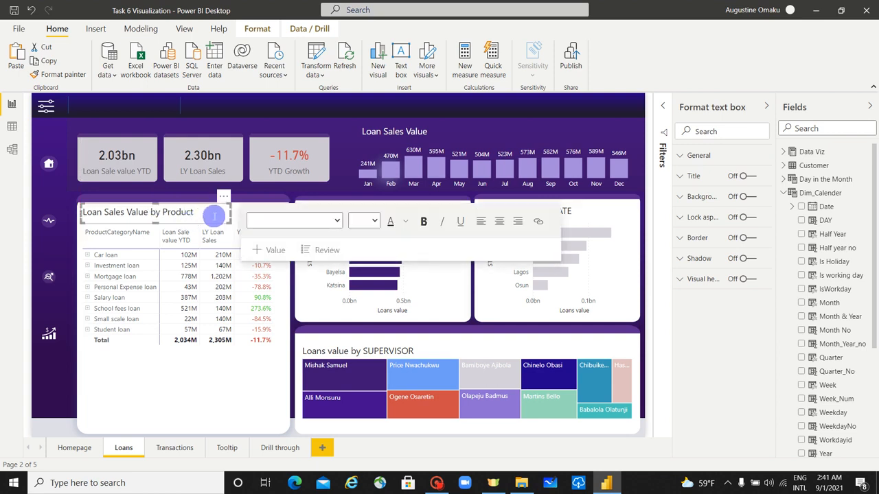
pyautogui.click(222, 394)
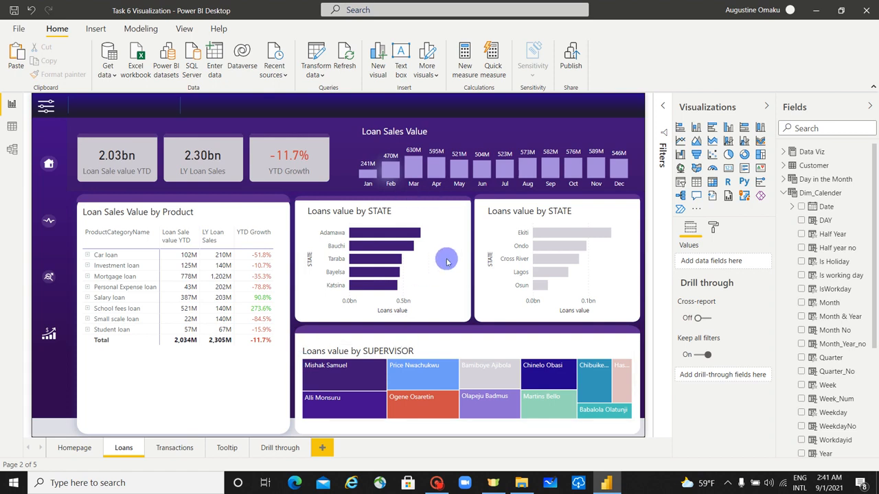
# Select both Loans value by STATE bar charts together and turn off their Y axis title.
pyautogui.click(434, 314)
pyautogui.keyDown('ctrl'); pyautogui.click(522, 314); pyautogui.keyUp('ctrl')
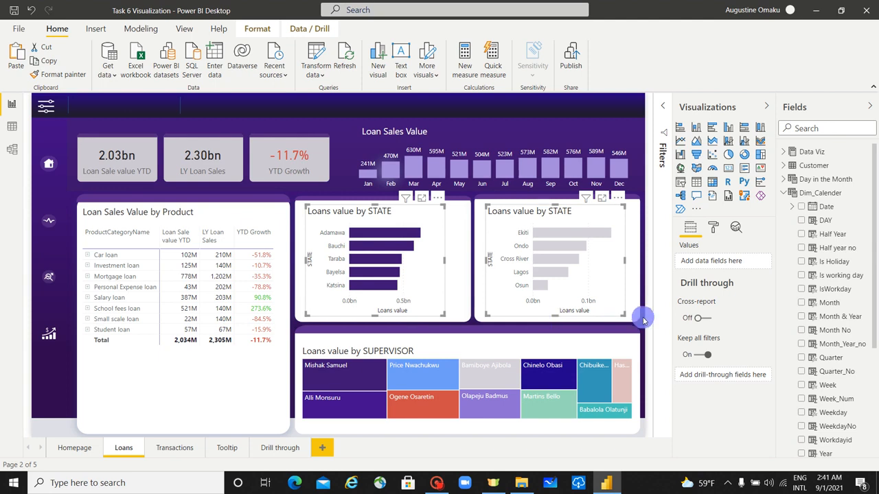
pyautogui.click(714, 230)
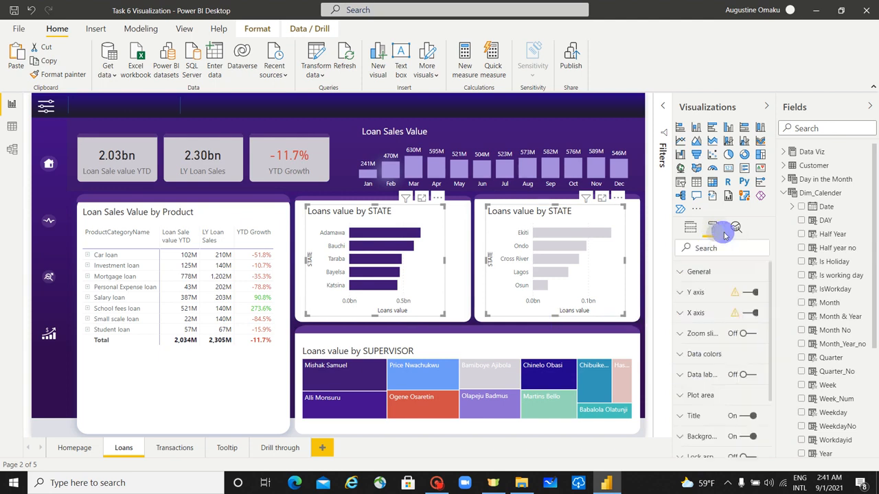
pyautogui.click(684, 292)
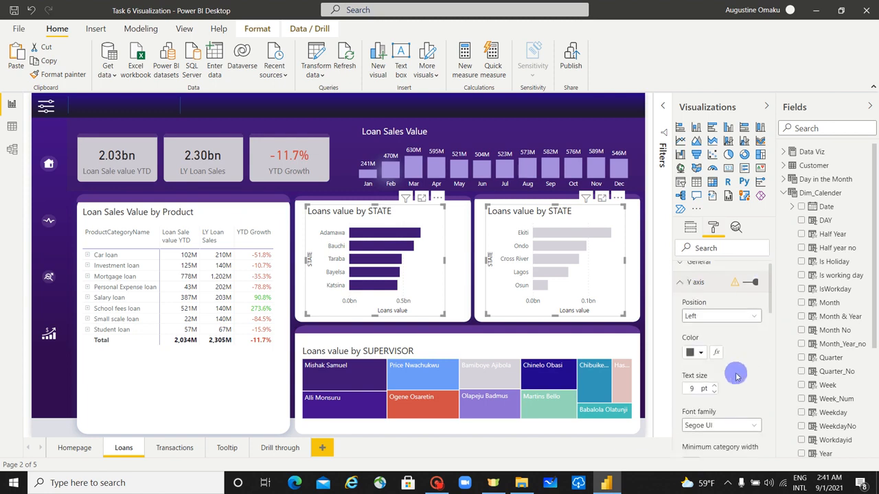
pyautogui.scroll(-5, 736, 376)
pyautogui.click(714, 374)
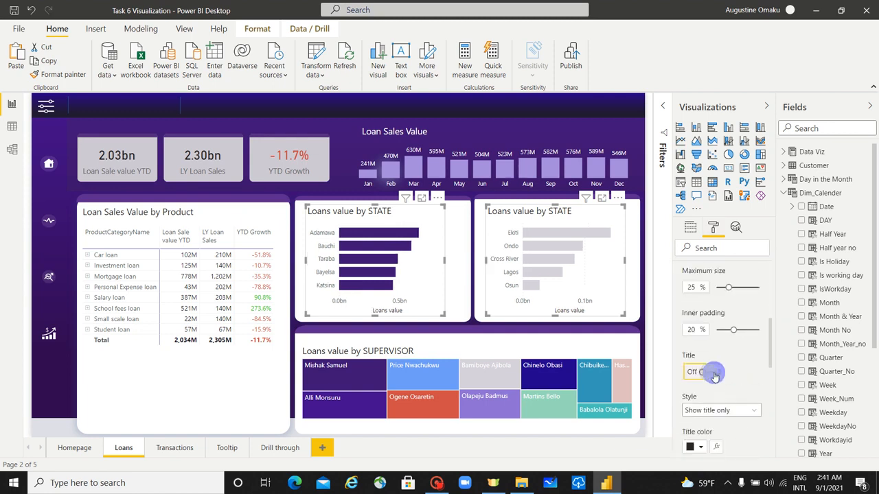
pyautogui.scroll(5, 730, 371)
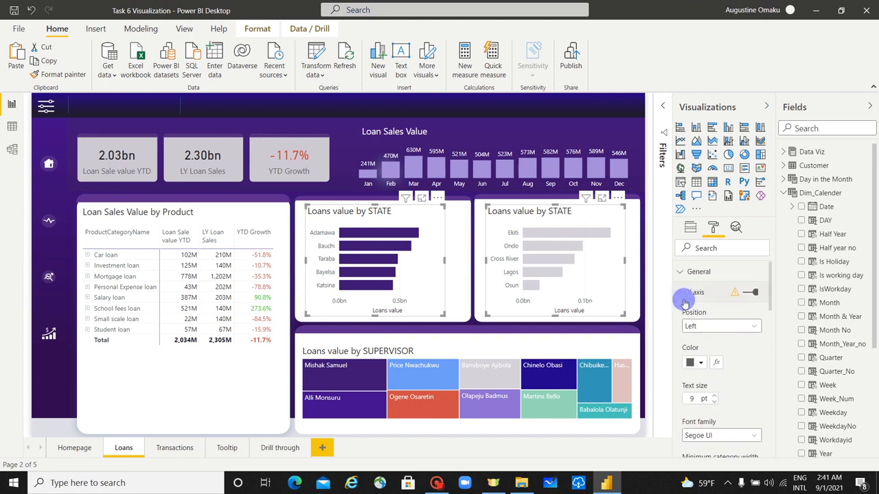
pyautogui.click(684, 294)
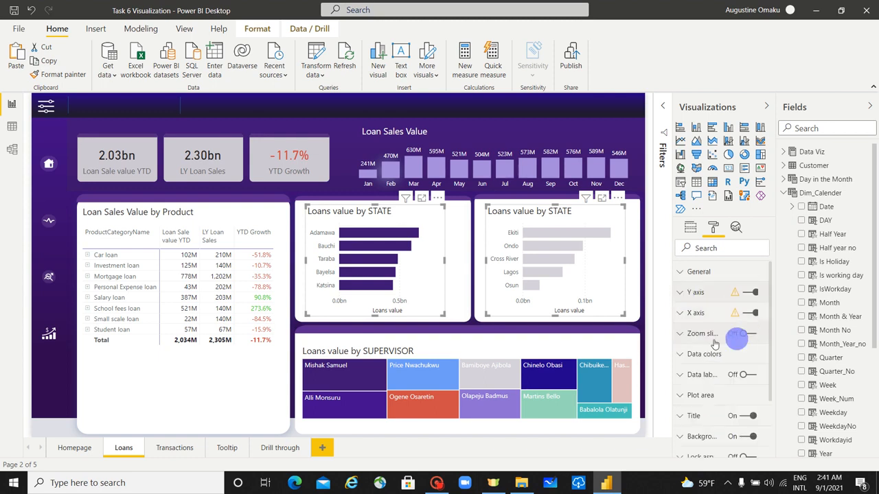
# Turn off the X axis on both selected state bar charts.
pyautogui.click(685, 313)
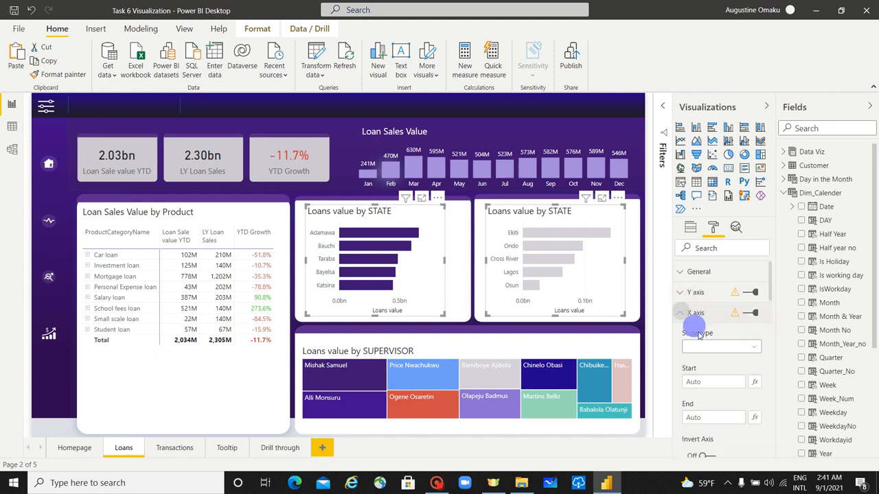
pyautogui.scroll(-5, 728, 371)
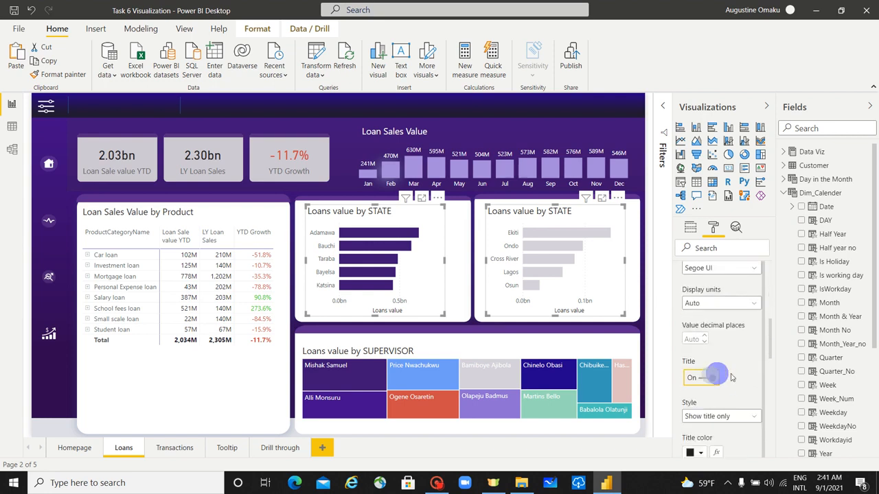
pyautogui.scroll(5, 732, 380)
pyautogui.scroll(1, 736, 379)
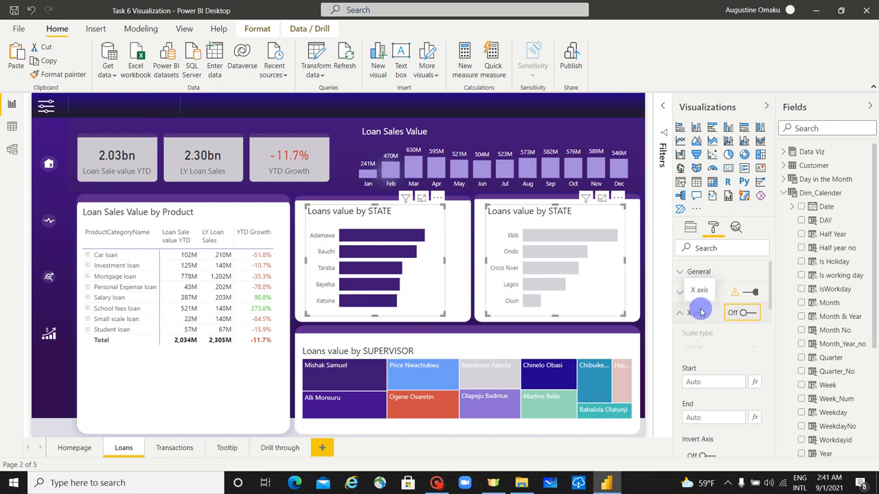
pyautogui.click(679, 312)
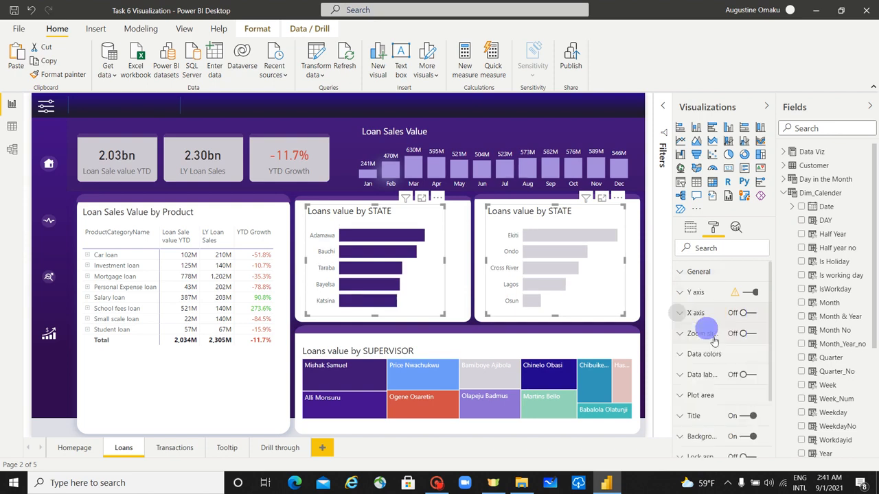
# Turn on data labels for both state bar charts and set their display units to Millions.
pyautogui.click(744, 374)
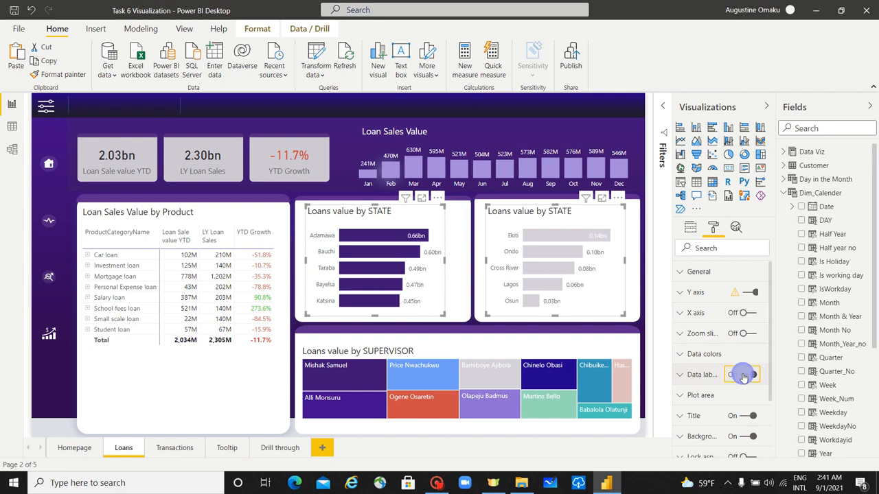
pyautogui.click(681, 374)
pyautogui.scroll(-1, 723, 389)
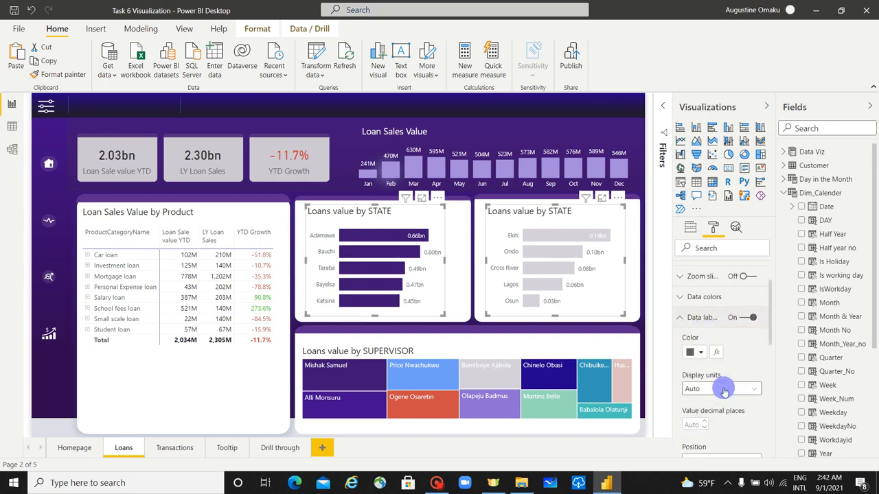
pyautogui.click(723, 389)
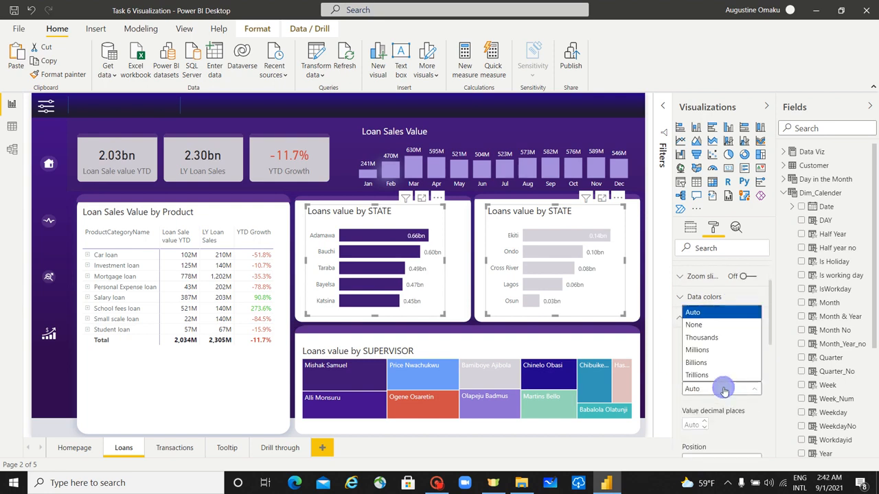
pyautogui.click(724, 351)
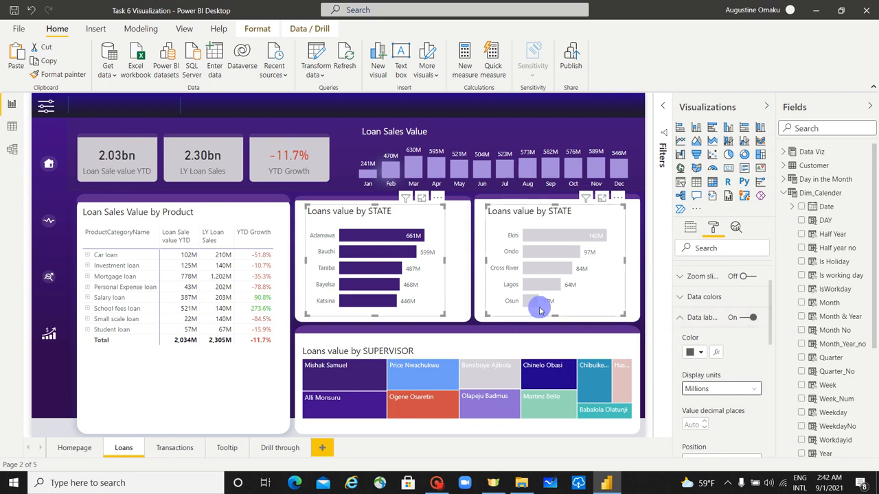
pyautogui.click(690, 317)
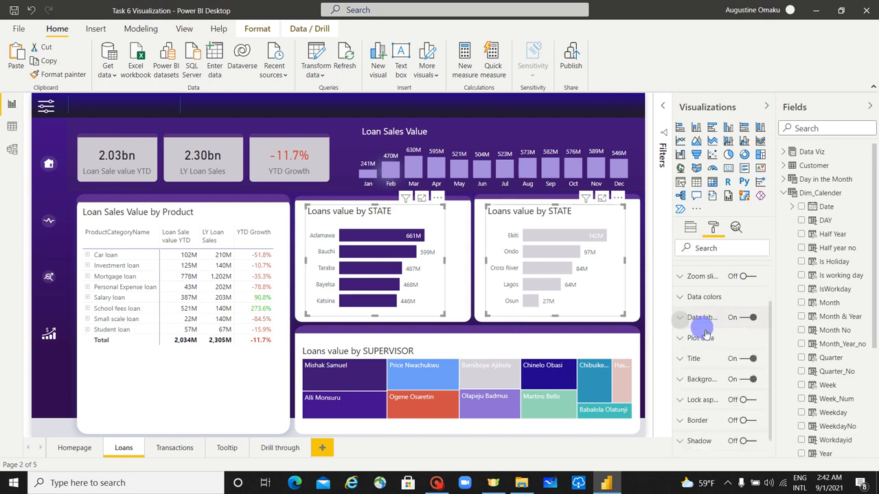
# Turn off the titles of both state bar charts and lower each chart's upper edge to free space for headings.
pyautogui.scroll(-1, 741, 357)
pyautogui.click(753, 335)
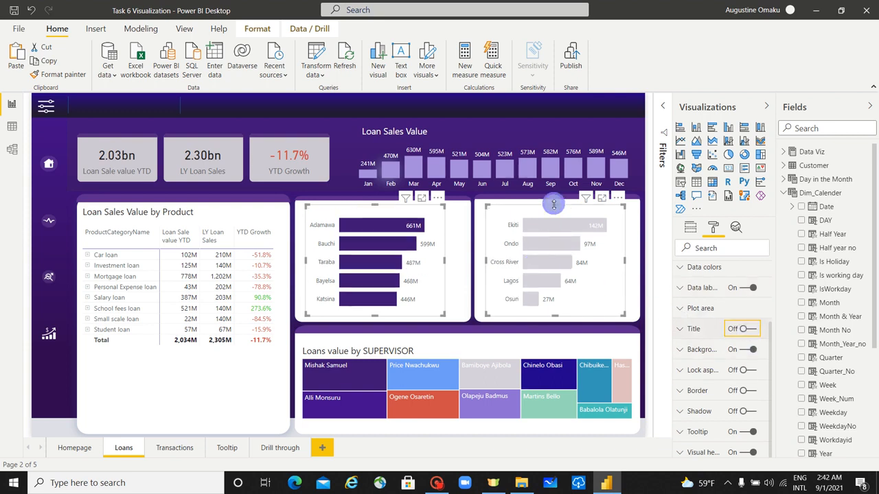
pyautogui.moveTo(553, 204); pyautogui.dragTo(556, 221)
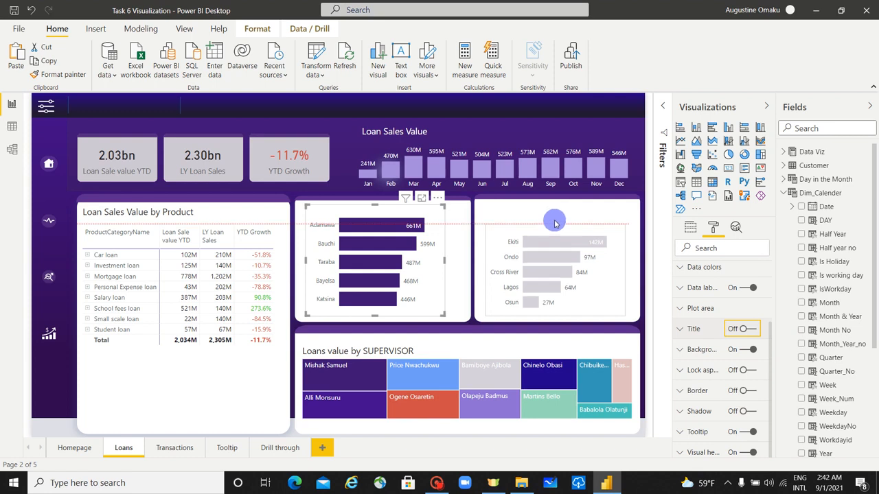
pyautogui.moveTo(374, 207); pyautogui.dragTo(376, 224)
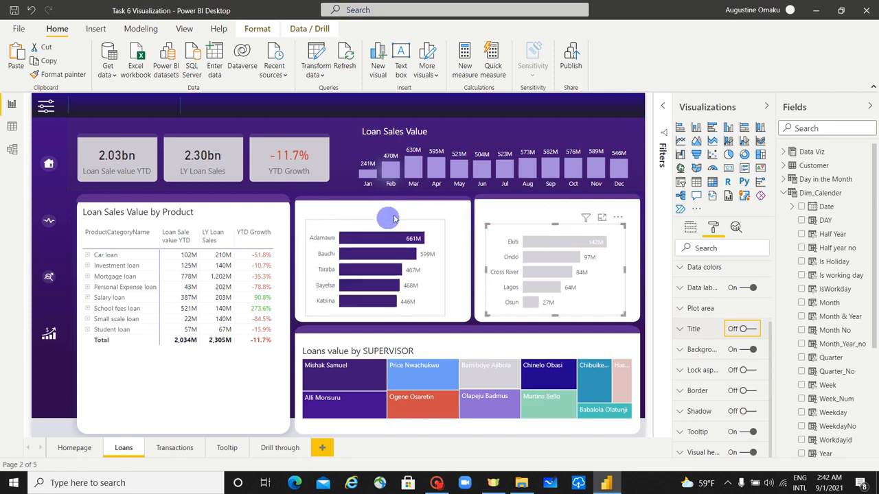
pyautogui.click(387, 209)
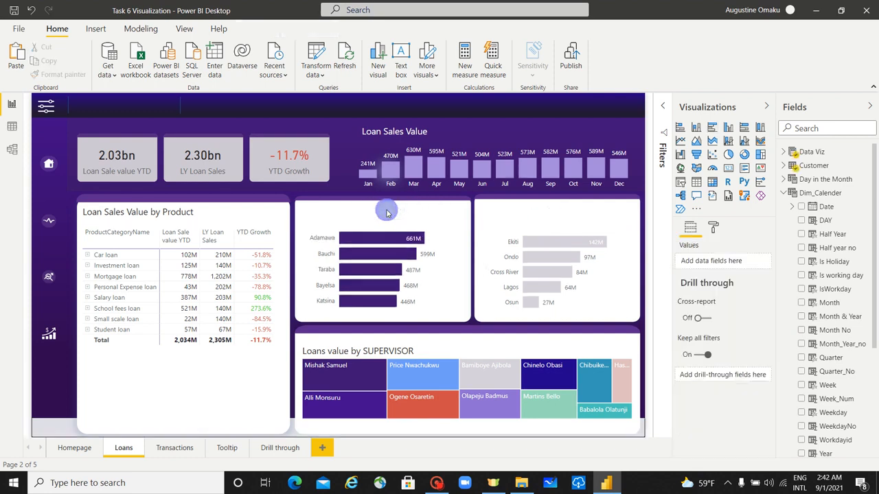
# Duplicate the Loan Sales Value by Product heading and place the copy above the purple state bar chart.
pyautogui.click(162, 216)
pyautogui.click(164, 225)
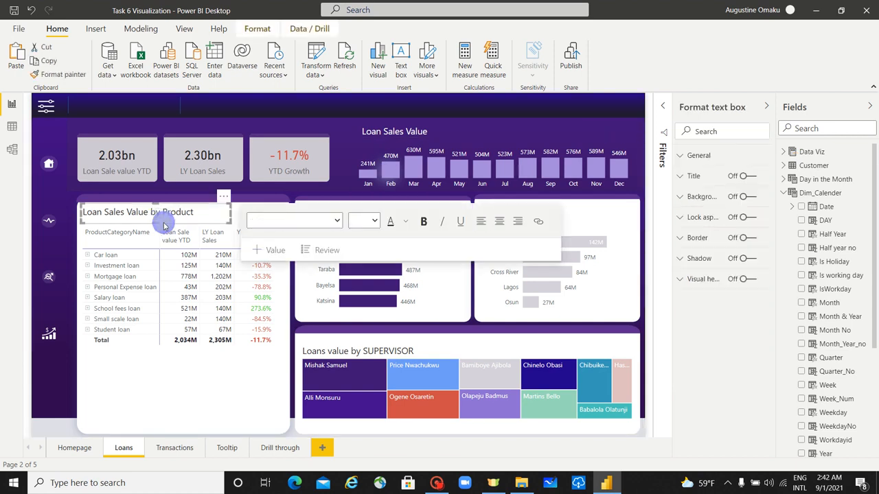
pyautogui.click(612, 209)
pyautogui.click(364, 218)
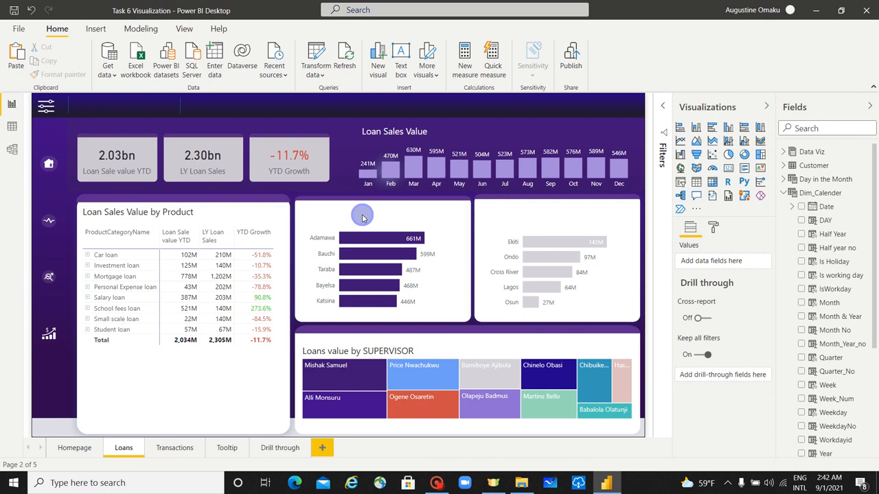
pyautogui.hotkey('ctrl', 'v')
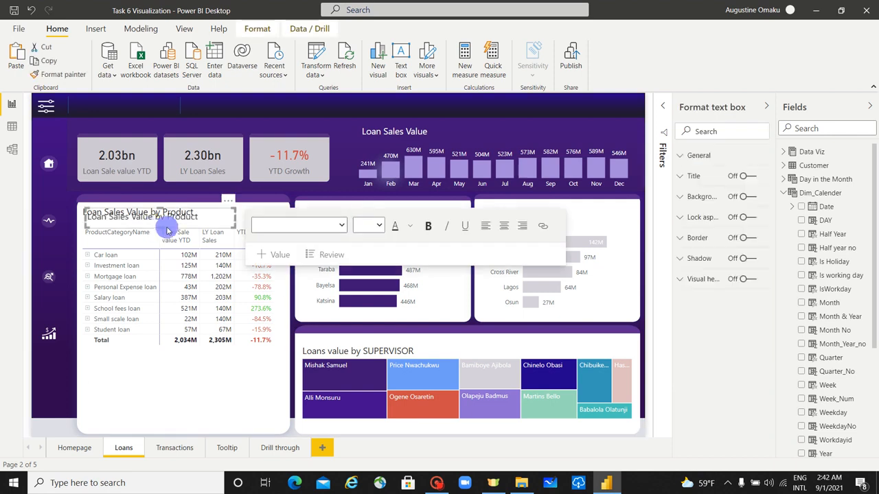
pyautogui.moveTo(167, 232); pyautogui.dragTo(382, 225)
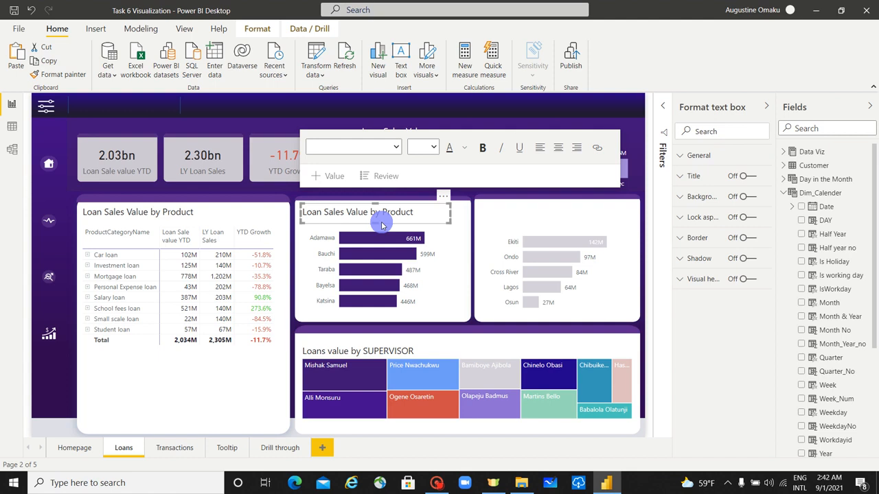
# Replace the copied heading's text with "Top 5 States - Loan sales".
pyautogui.click(426, 210)
pyautogui.moveTo(379, 212); pyautogui.dragTo(306, 213)
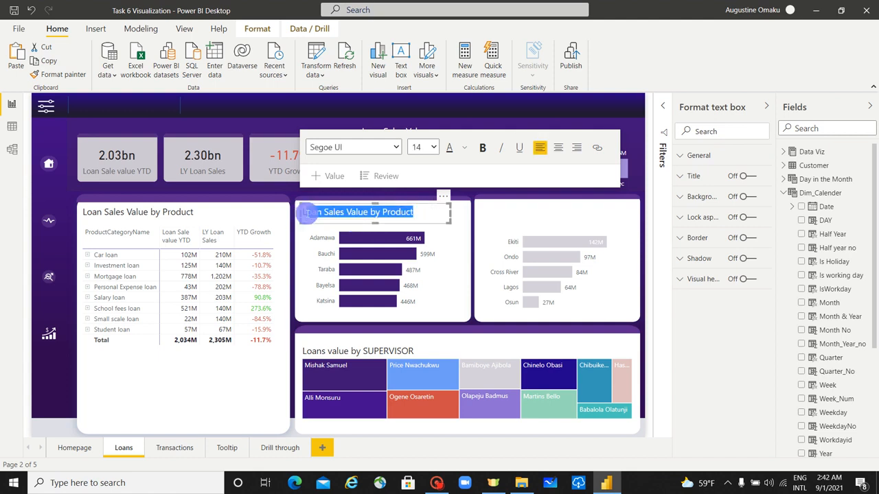
pyautogui.press('Delete')
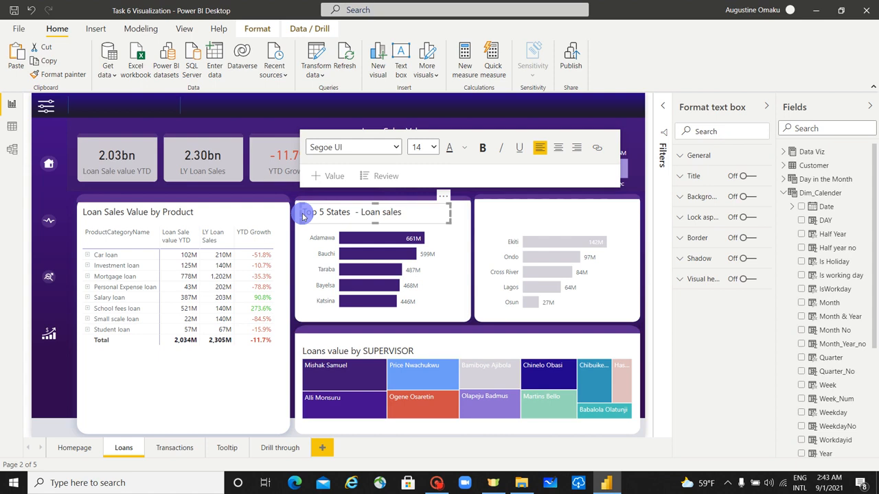
# Duplicate the Top 5 States heading above the grey state bar chart and reword it to "Bottom 5 States - Loan sales".
pyautogui.click(405, 208)
pyautogui.click(405, 208)
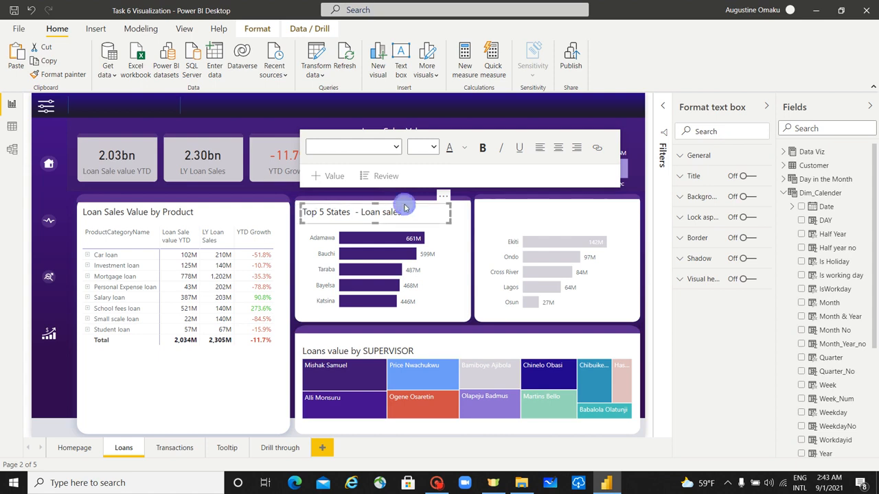
pyautogui.moveTo(404, 208); pyautogui.dragTo(617, 225)
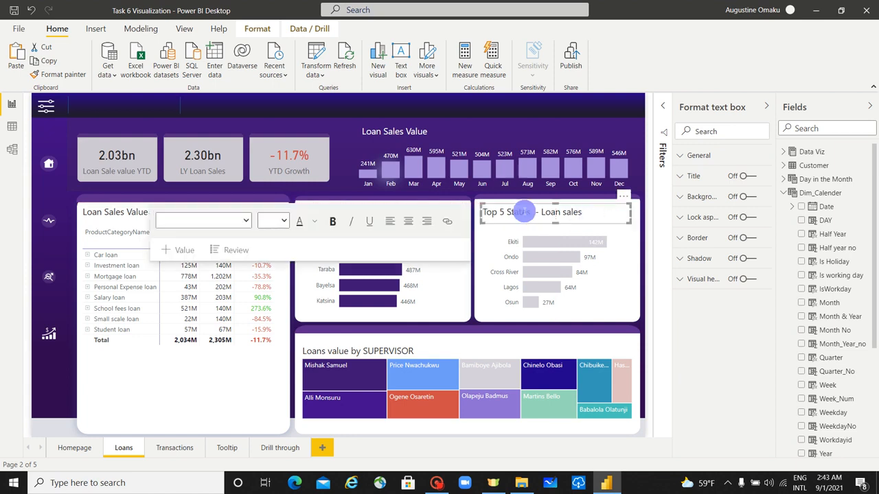
pyautogui.moveTo(495, 214); pyautogui.dragTo(483, 216)
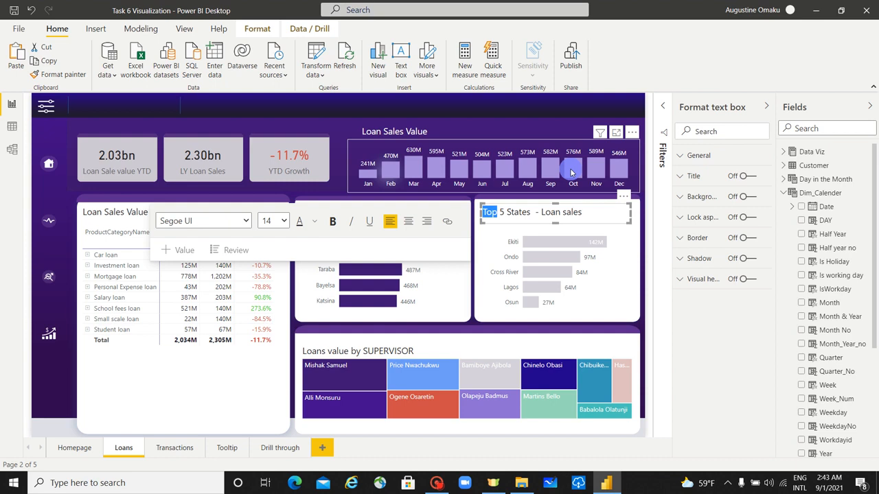
pyautogui.write('Bottom')
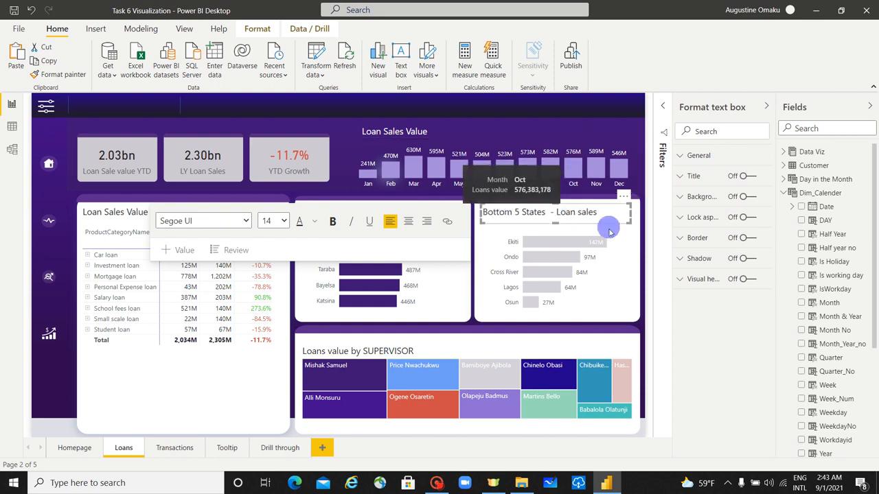
pyautogui.click(667, 335)
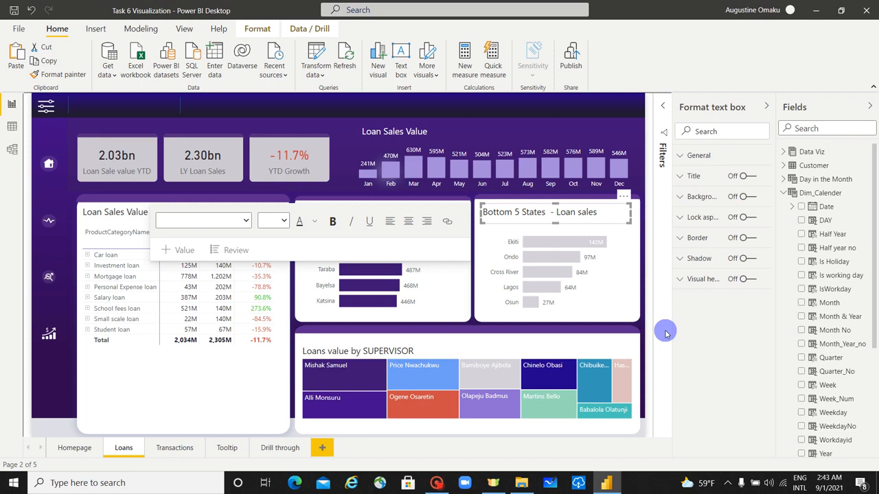
# Turn off the title of the Loans value by SUPERVISOR treemap.
pyautogui.click(456, 353)
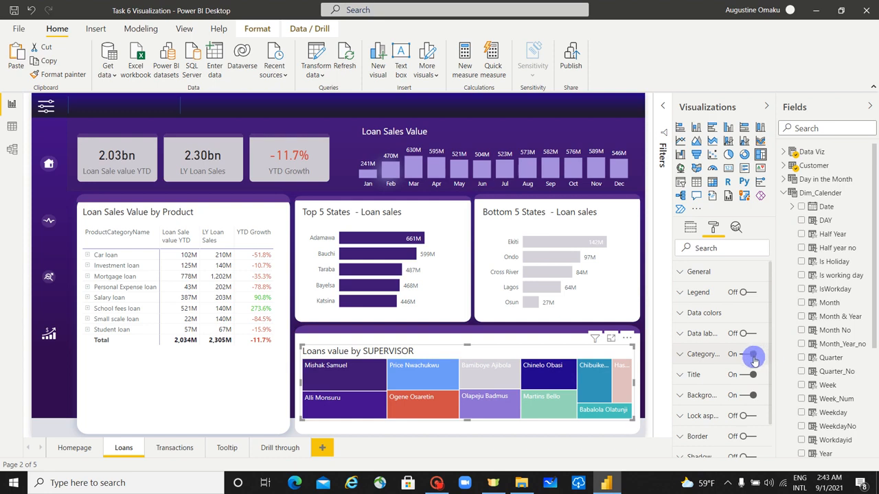
pyautogui.click(755, 379)
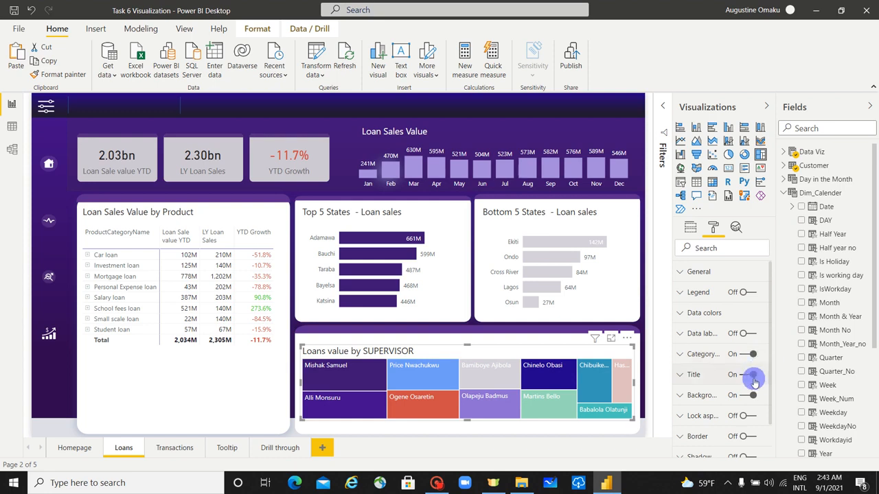
pyautogui.click(753, 379)
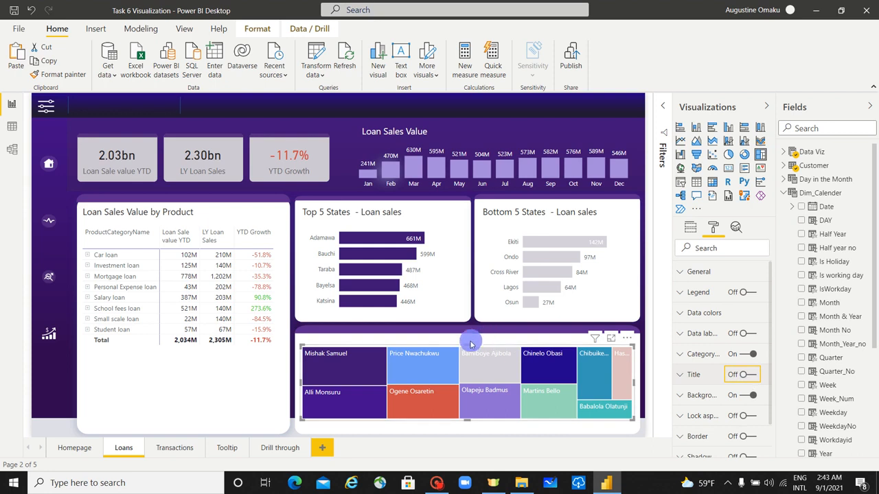
# Lower the top edge of the supervisor treemap and place a copy of the Top 5 States heading above it.
pyautogui.moveTo(469, 346); pyautogui.dragTo(470, 355)
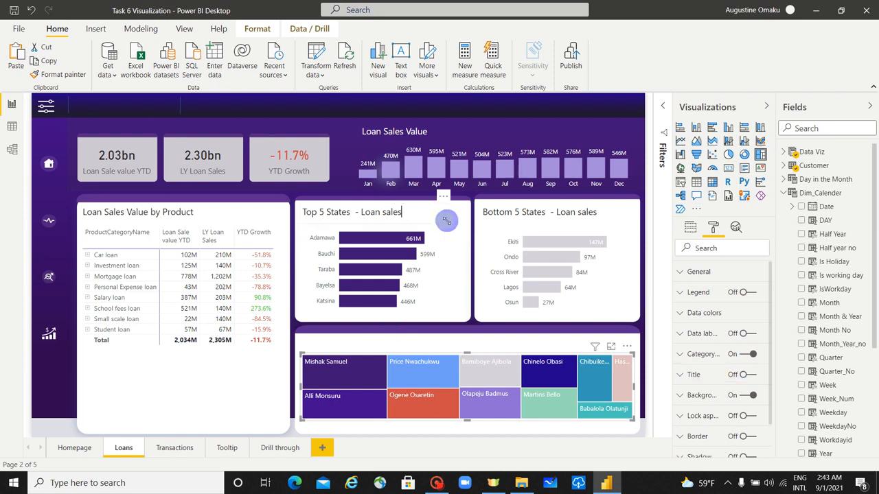
pyautogui.click(446, 220)
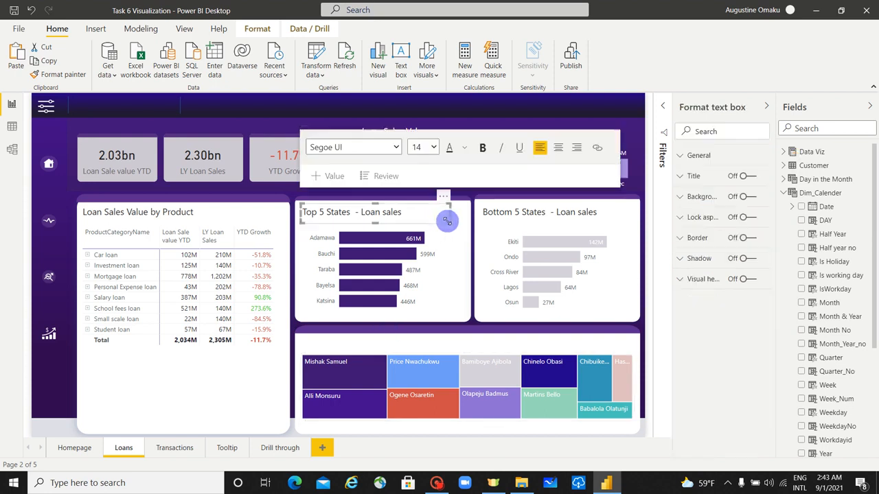
pyautogui.click(366, 344)
pyautogui.hotkey('ctrl', 'v')
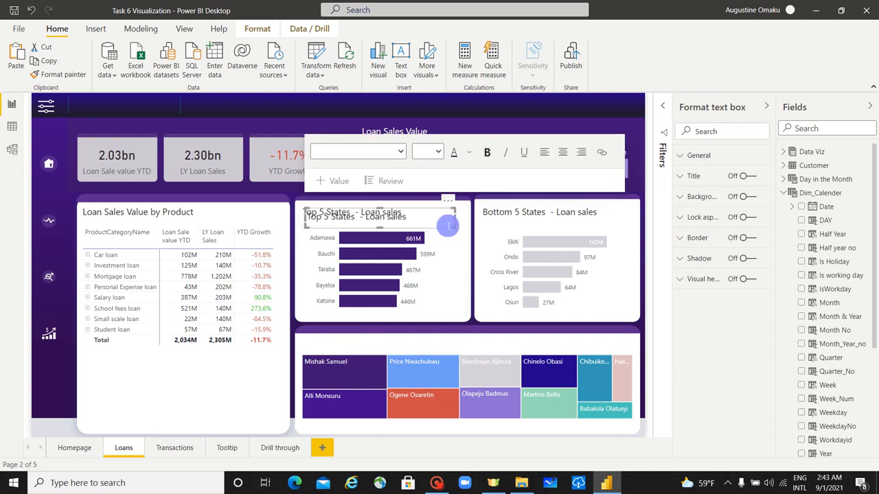
pyautogui.click(455, 311)
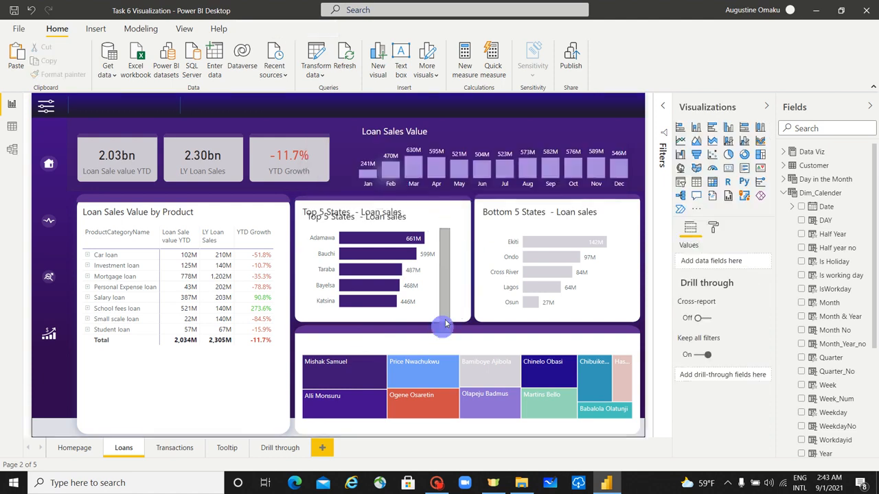
pyautogui.click(434, 218)
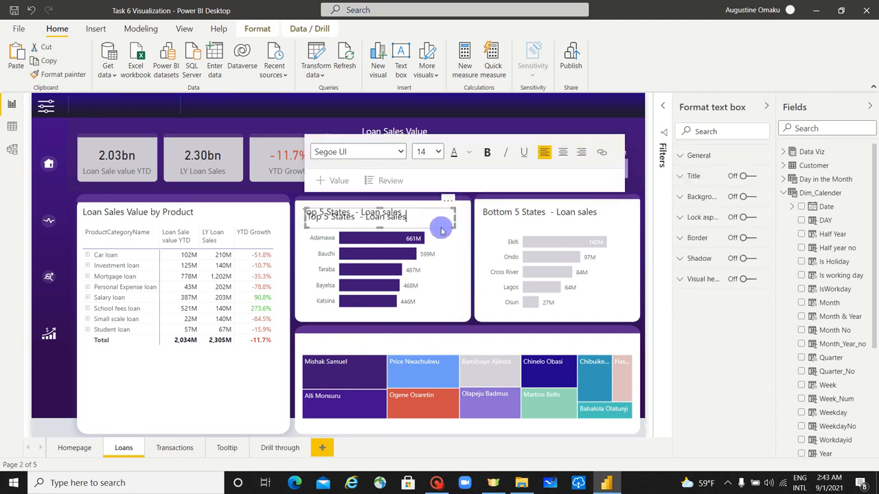
pyautogui.moveTo(440, 230); pyautogui.dragTo(443, 355)
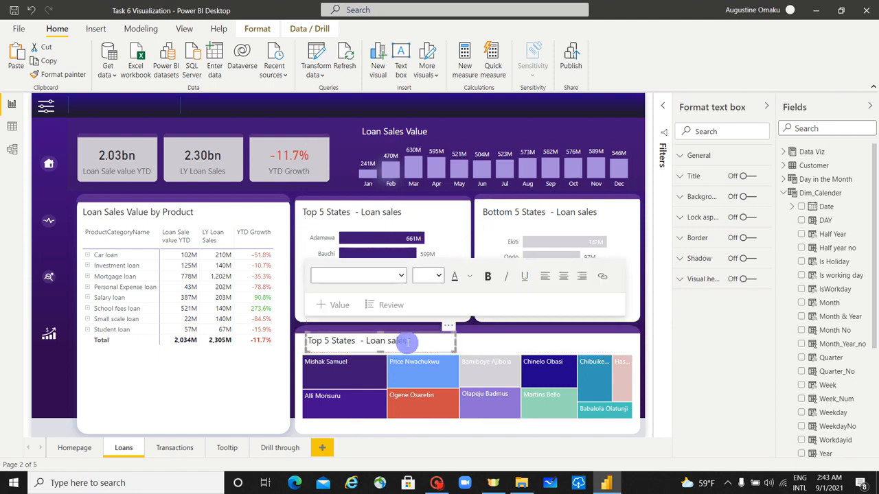
# Replace the copied heading's text above the treemap with "How did Supervisors Perform?".
pyautogui.moveTo(408, 343); pyautogui.dragTo(307, 344)
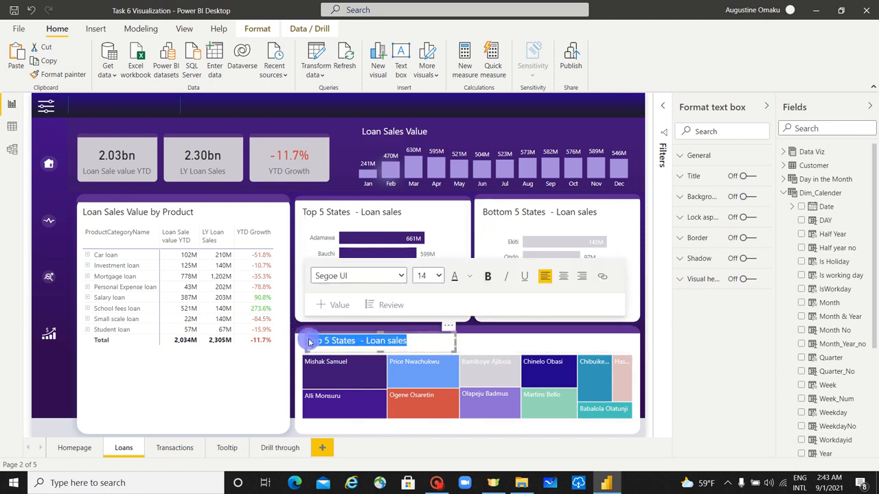
pyautogui.press('BackSpace')
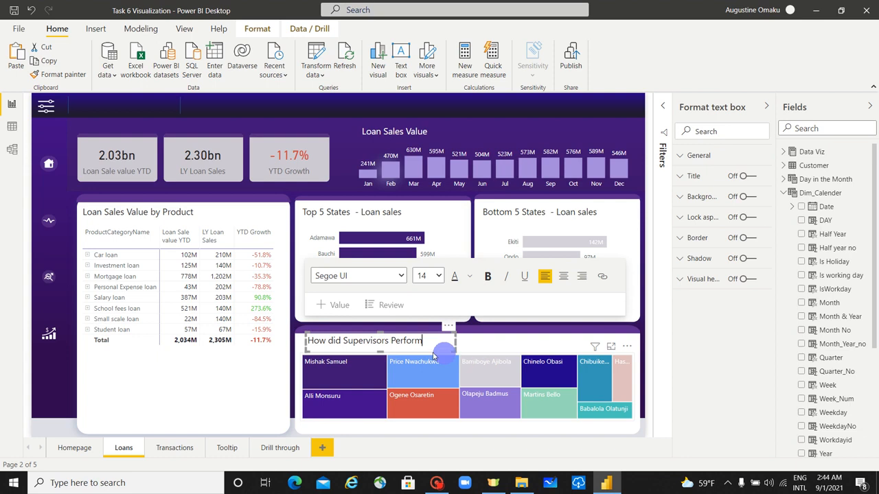
pyautogui.click(480, 347)
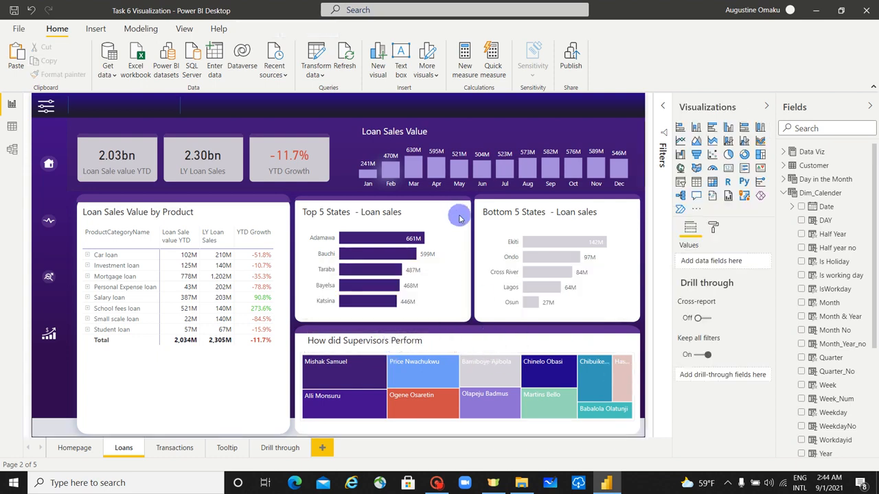
pyautogui.click(423, 344)
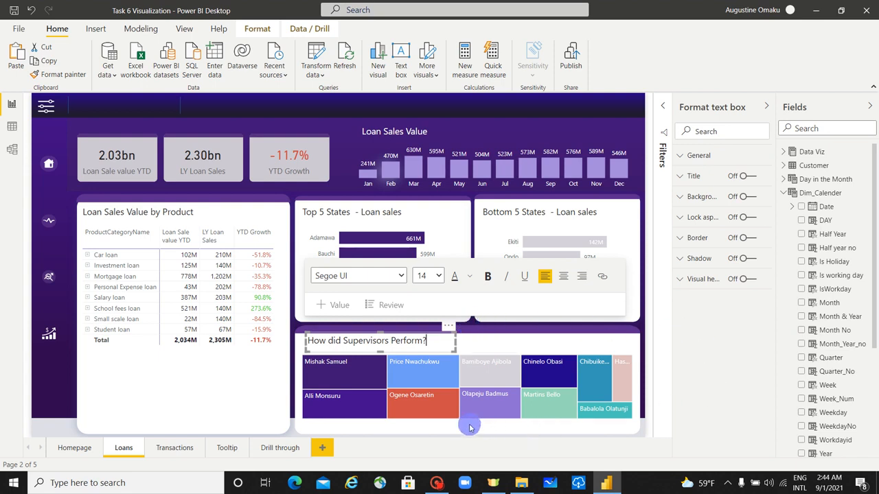
pyautogui.click(441, 431)
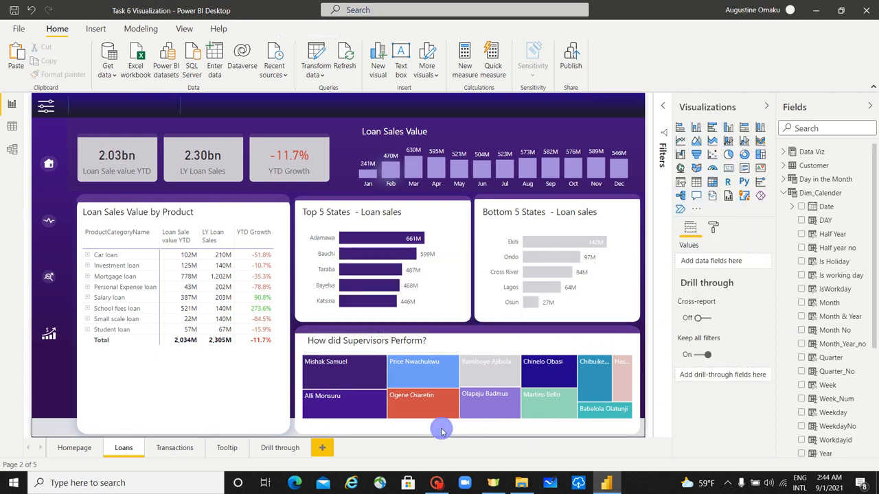
# Turn on data labels for the supervisor treemap.
pyautogui.click(478, 423)
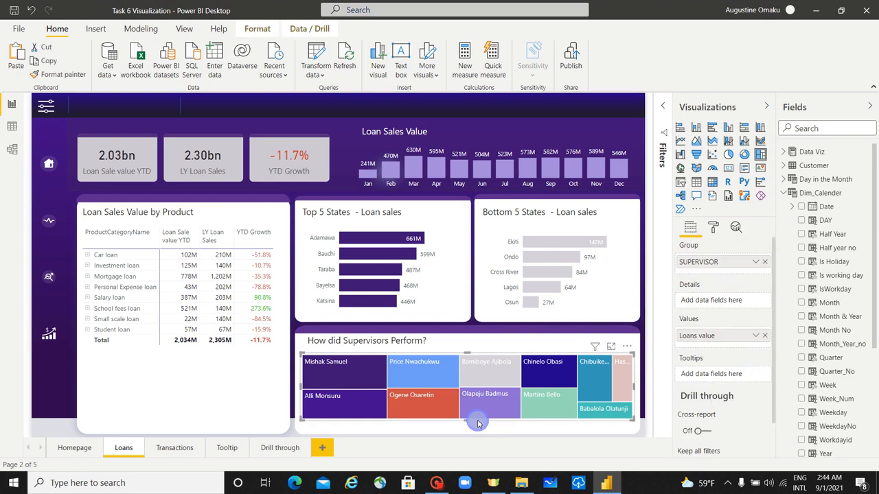
pyautogui.click(712, 230)
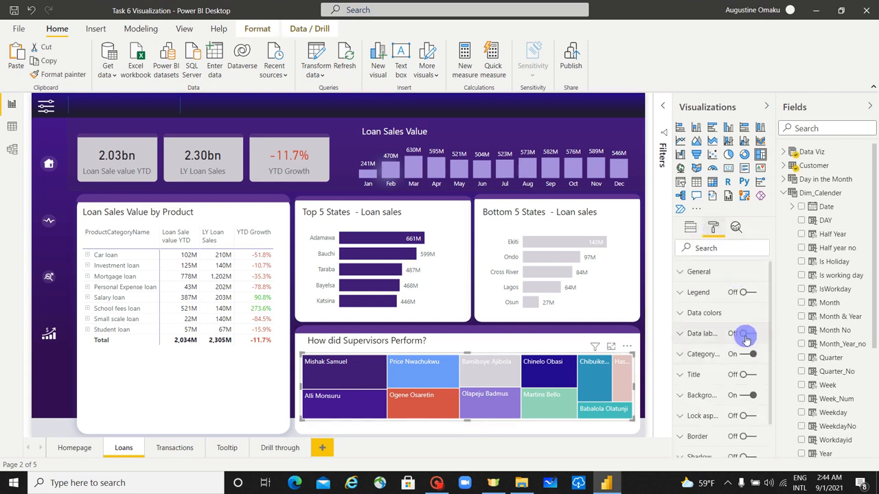
pyautogui.click(746, 336)
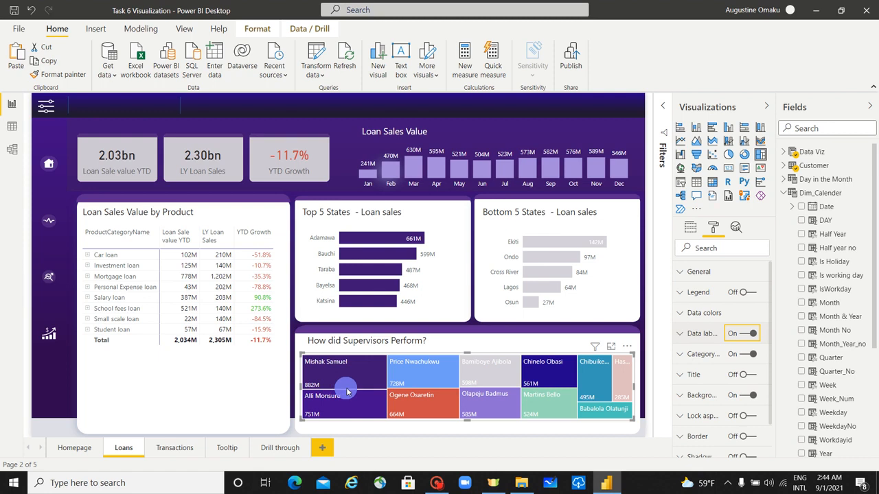
pyautogui.moveTo(400, 390)
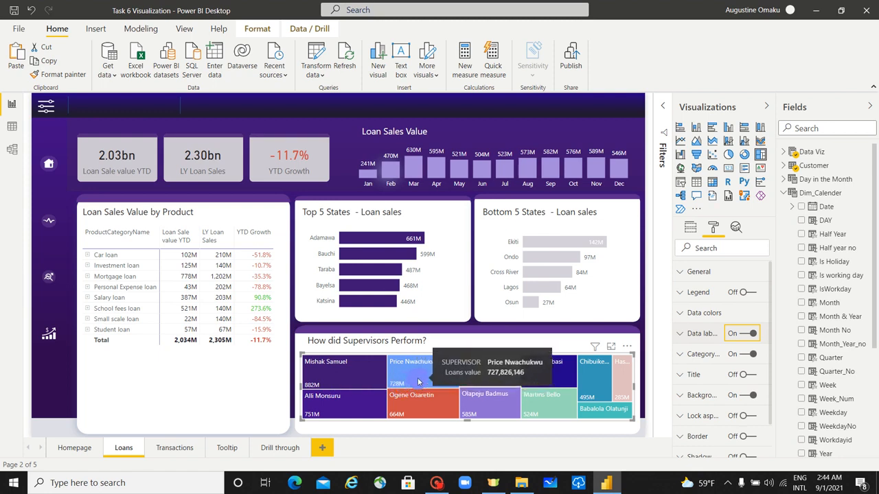
pyautogui.click(441, 430)
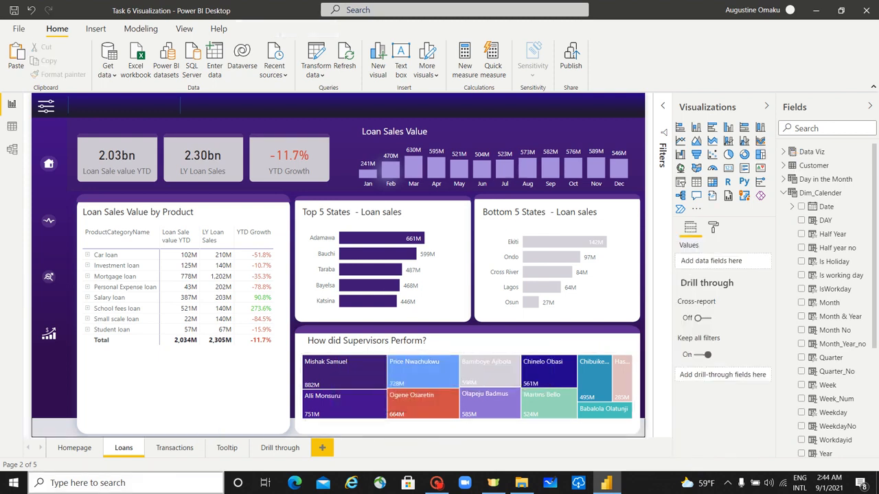
# On the Transactions page, turn off the slicer headers of the segmentation, age band and transaction channel slicers together.
pyautogui.click(182, 452)
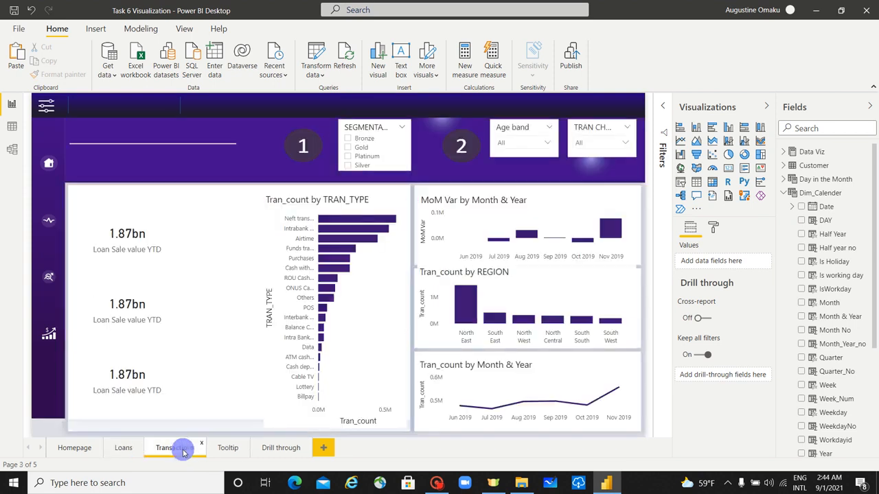
pyautogui.click(408, 164)
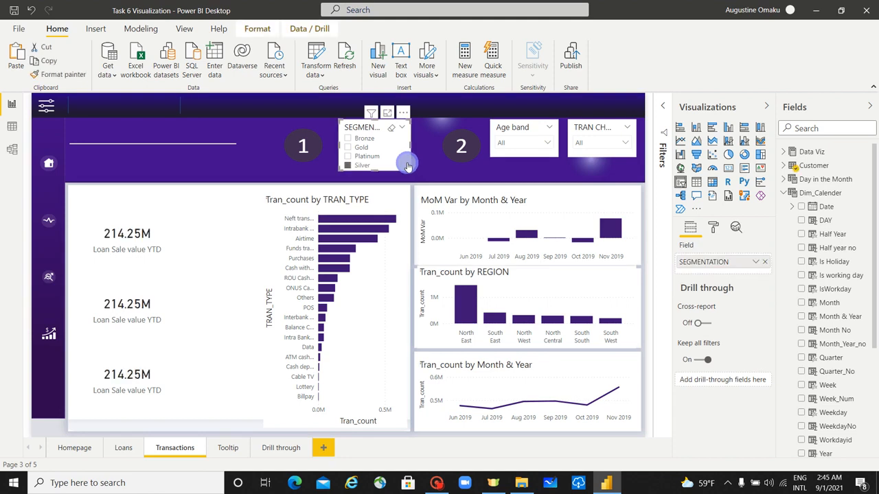
pyautogui.click(535, 158)
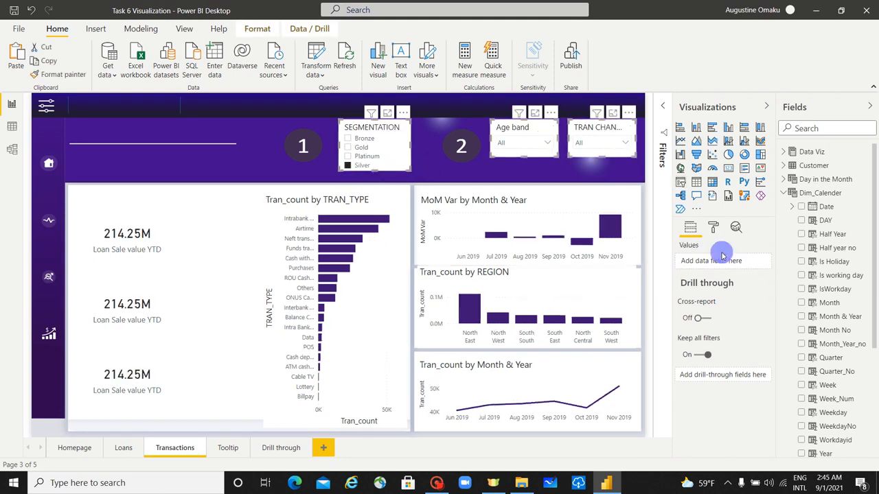
pyautogui.click(714, 227)
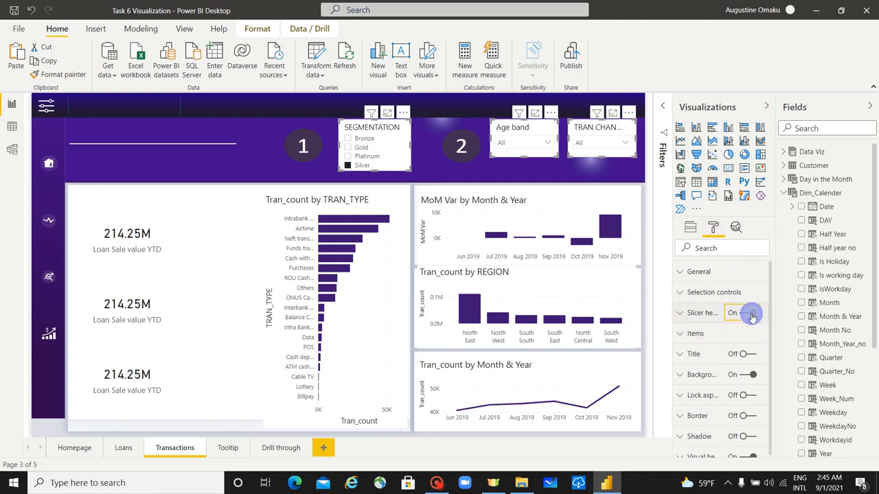
pyautogui.click(752, 314)
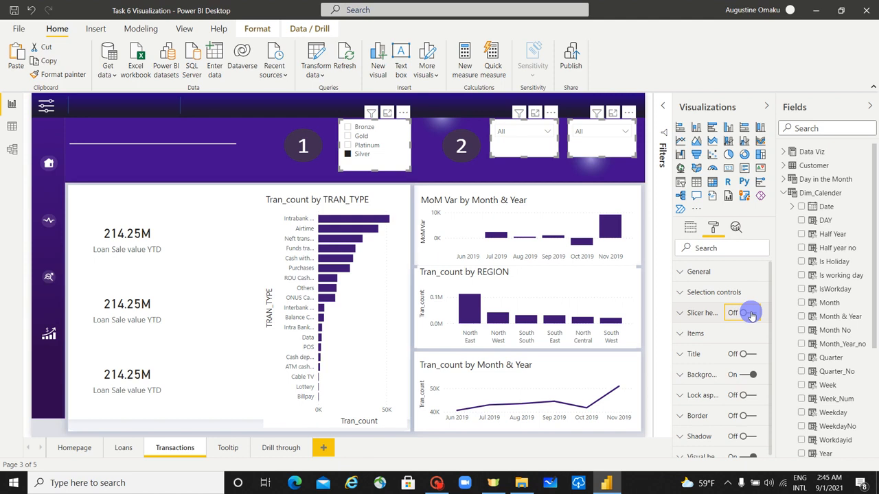
# Set the item font color of the three selected slicers to white.
pyautogui.click(692, 334)
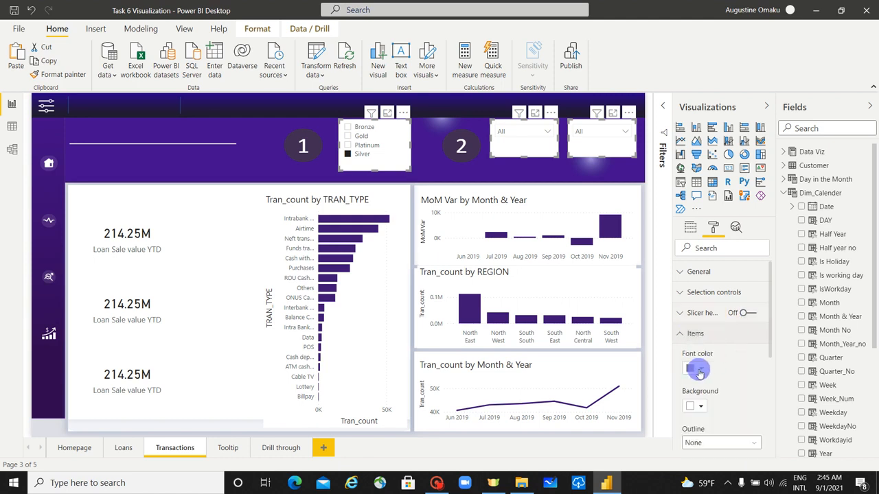
pyautogui.click(698, 371)
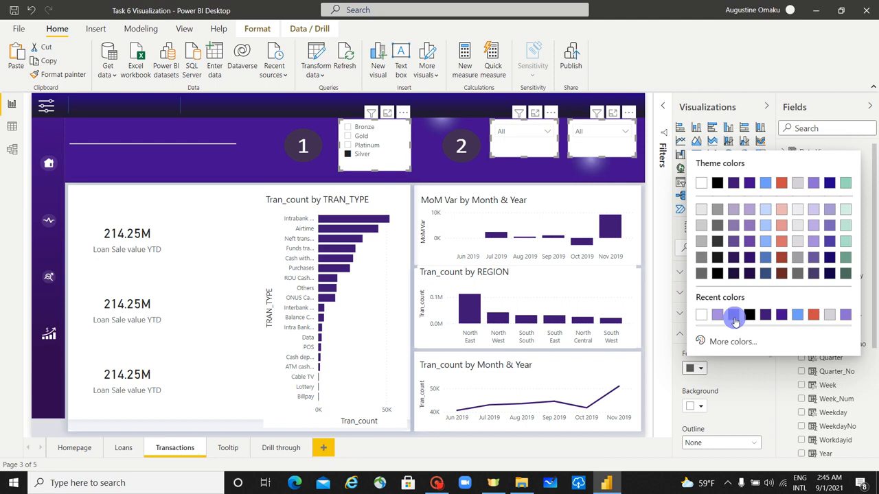
pyautogui.click(704, 317)
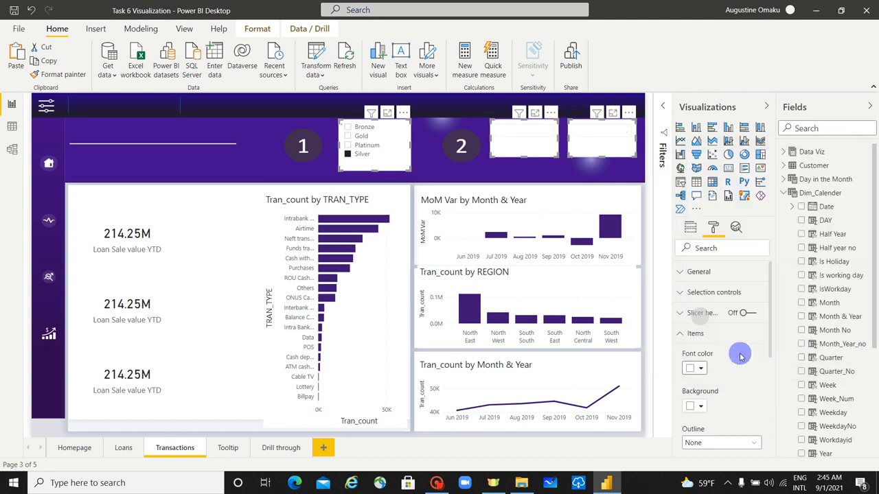
# Turn off the background of the three selected slicers.
pyautogui.click(678, 312)
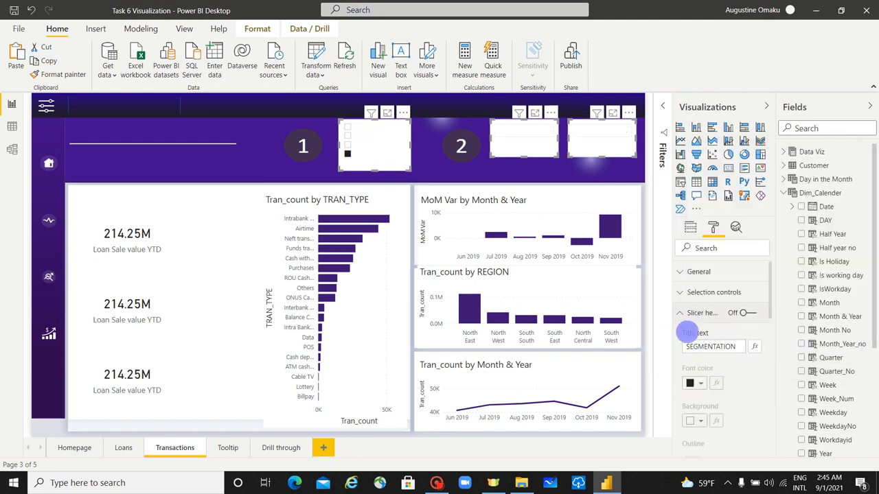
pyautogui.scroll(-3, 718, 363)
pyautogui.scroll(-2, 717, 363)
pyautogui.scroll(5, 718, 362)
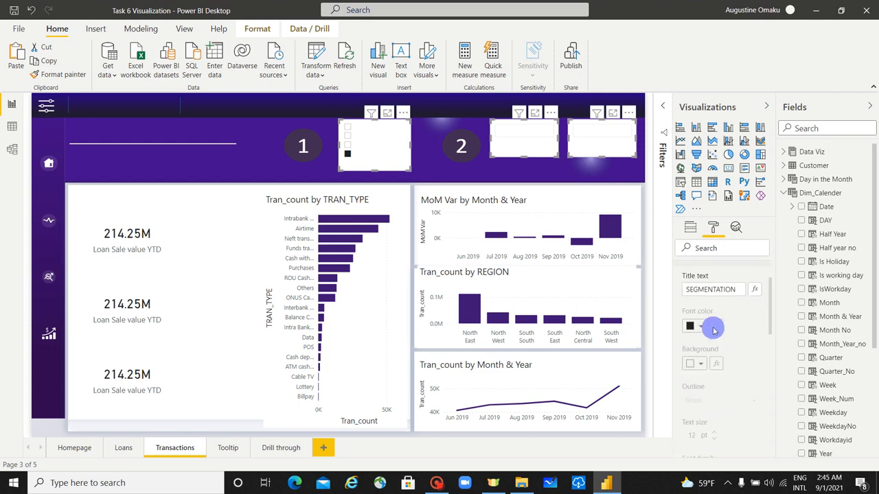
pyautogui.click(683, 314)
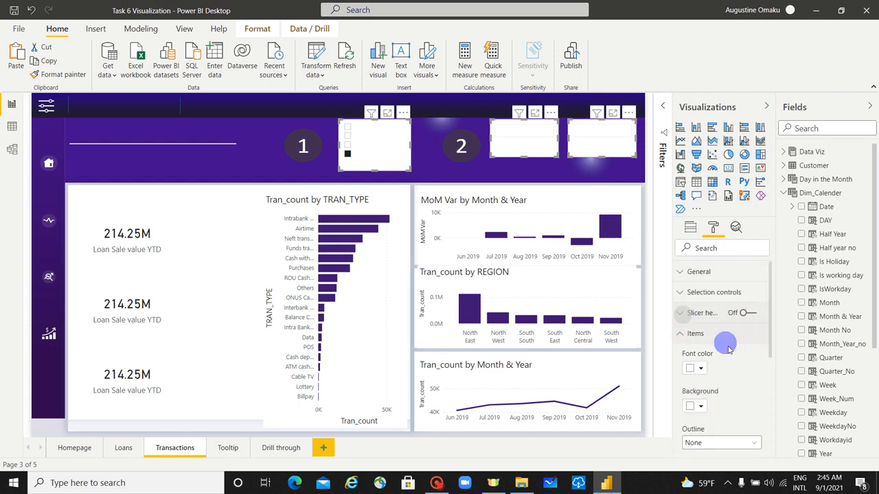
pyautogui.click(681, 335)
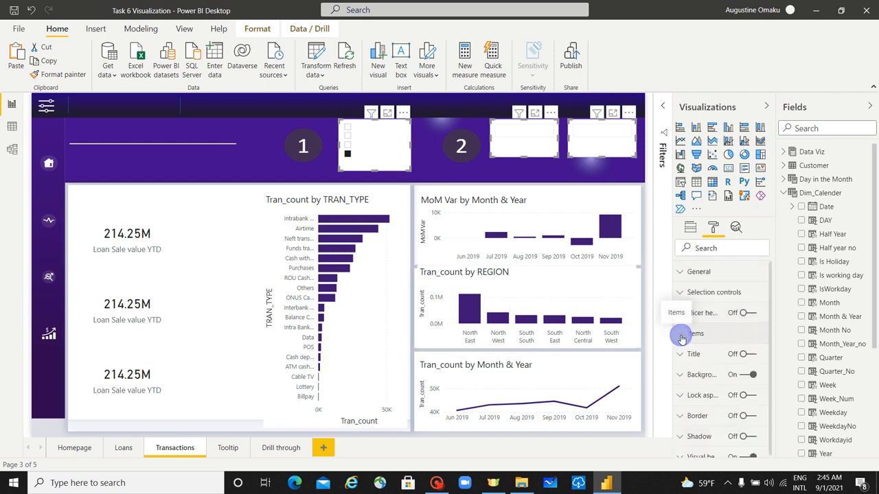
pyautogui.click(746, 375)
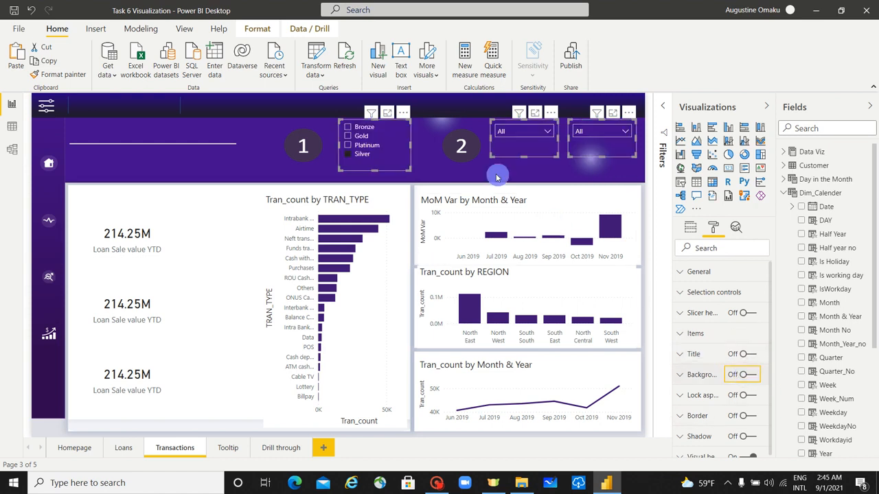
# Set the item background color of the age band slicer to the deep purple that matches the banner.
pyautogui.click(532, 134)
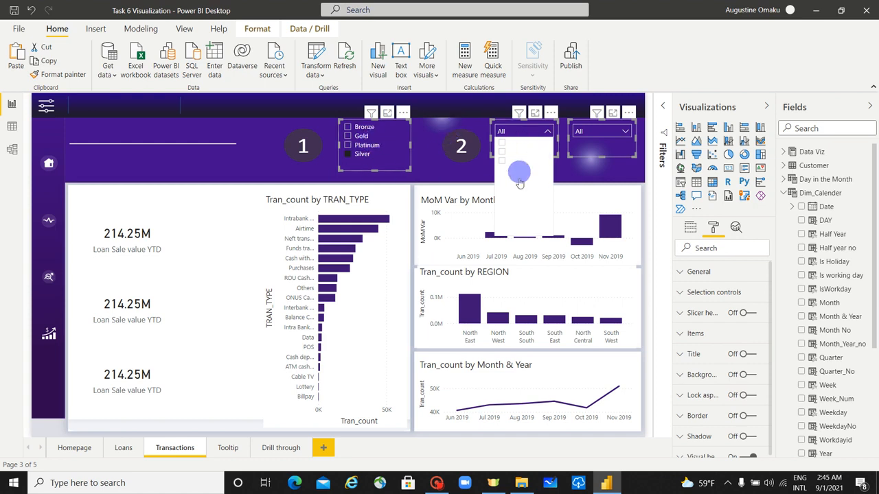
pyautogui.click(577, 173)
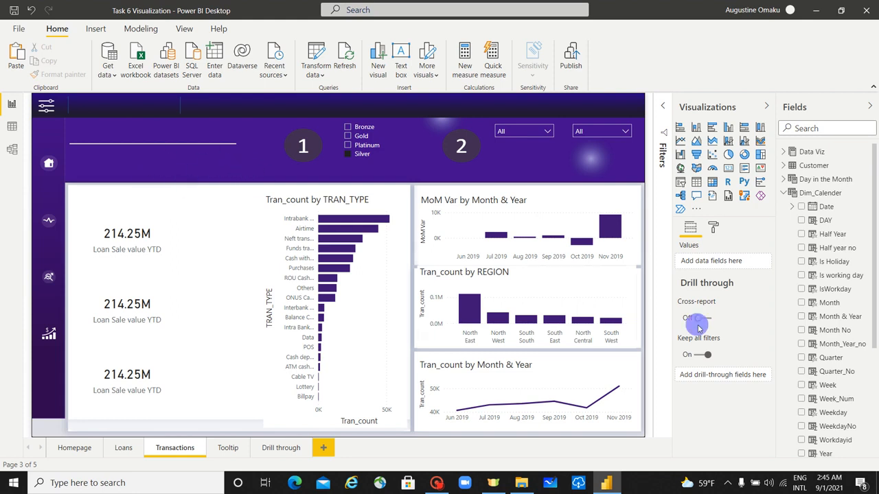
pyautogui.click(713, 228)
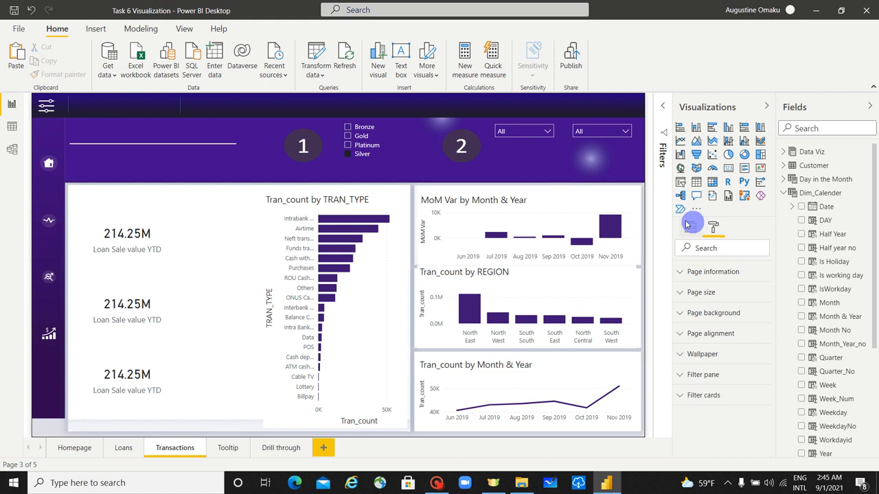
pyautogui.click(536, 145)
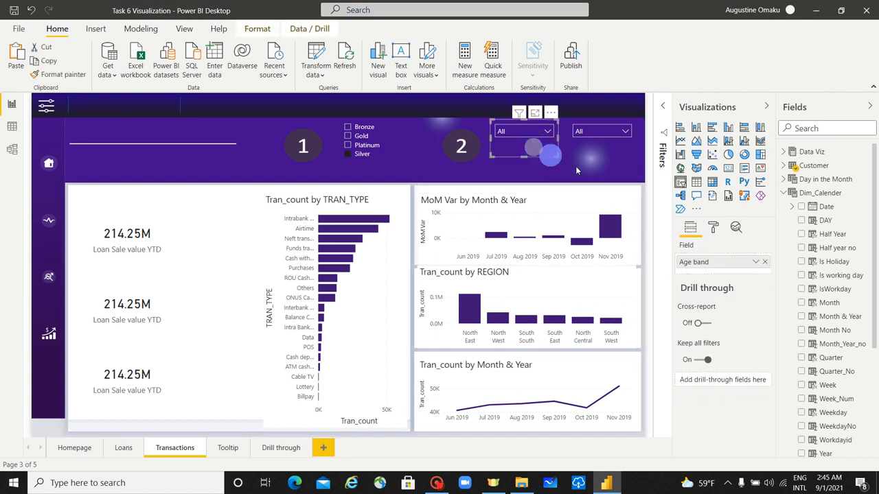
pyautogui.click(713, 231)
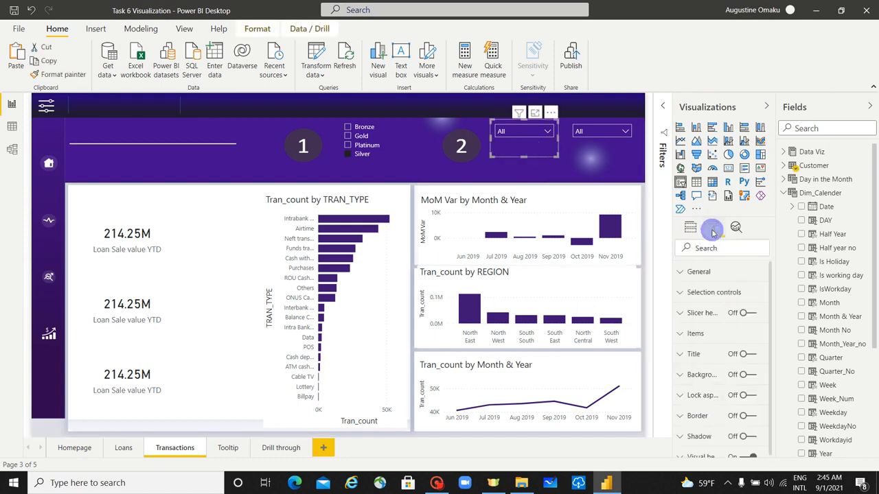
pyautogui.click(685, 333)
pyautogui.click(694, 406)
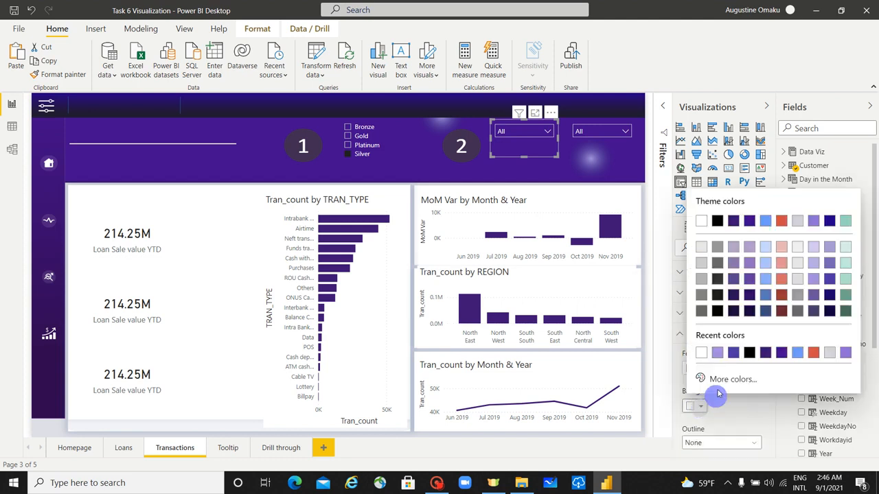
pyautogui.click(736, 355)
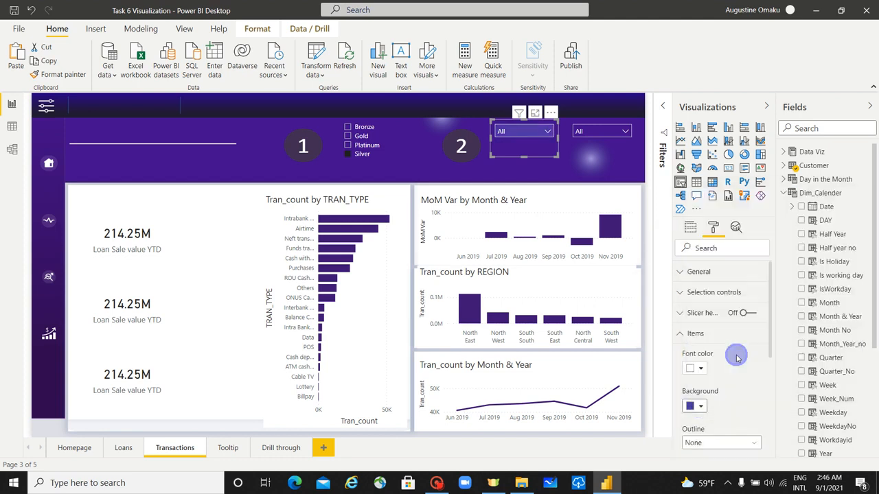
pyautogui.click(698, 407)
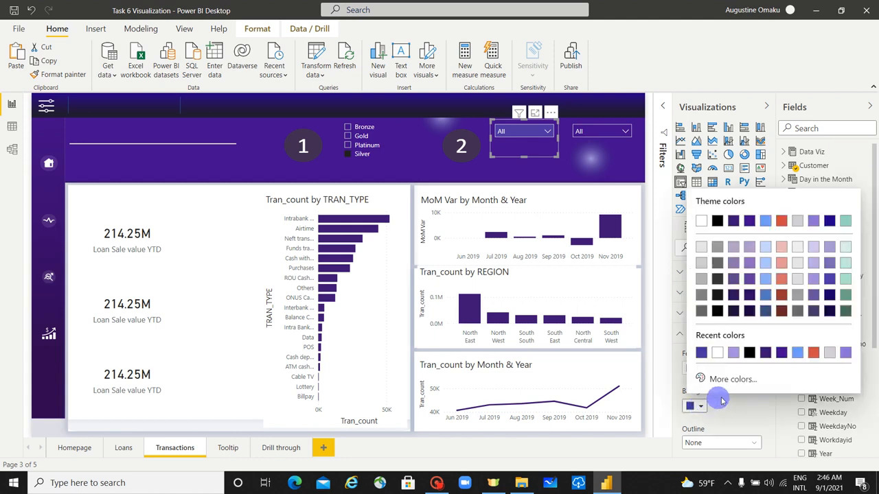
pyautogui.click(782, 354)
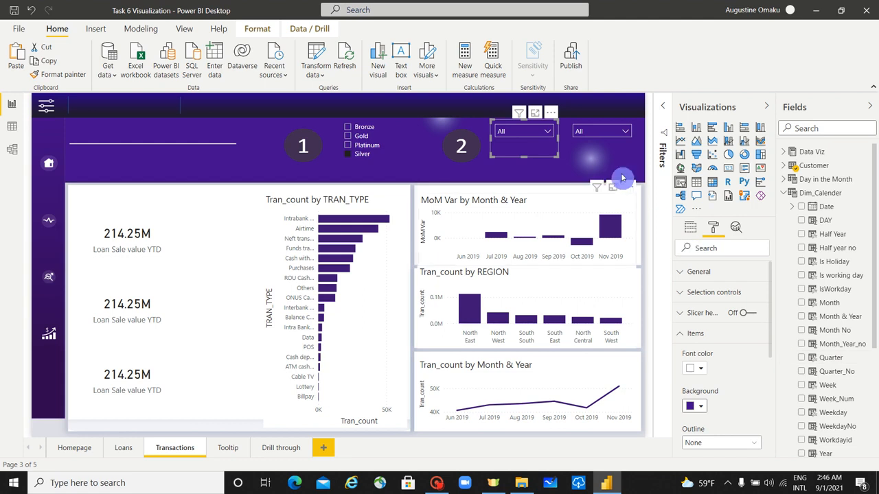
# Apply the same deep purple item background to the transaction channel slicer and check the age band dropdown.
pyautogui.click(606, 150)
pyautogui.click(699, 406)
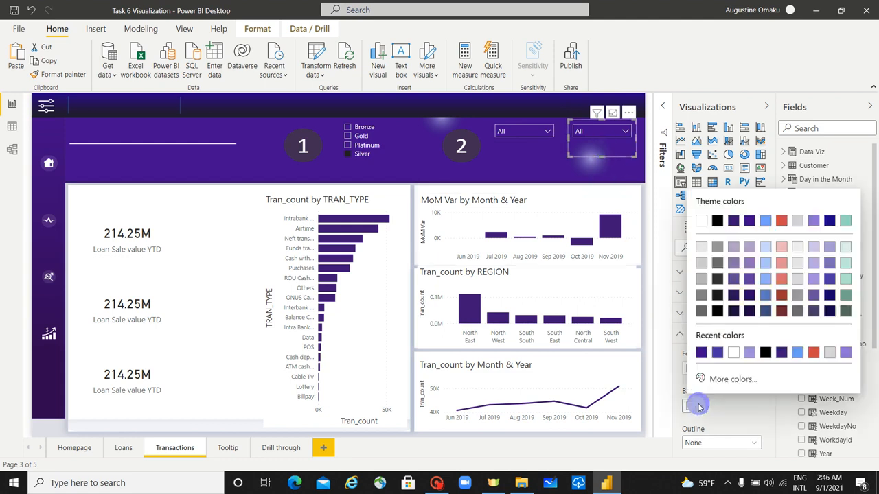
pyautogui.click(701, 354)
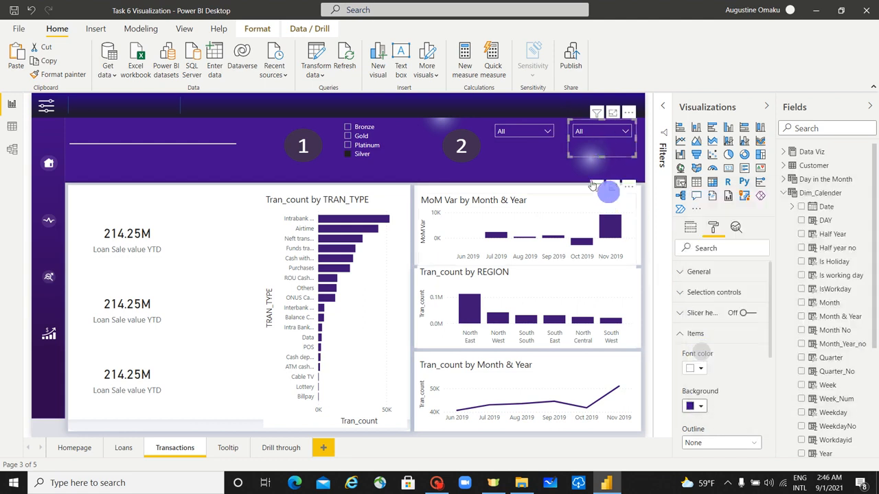
pyautogui.click(519, 133)
pyautogui.click(520, 133)
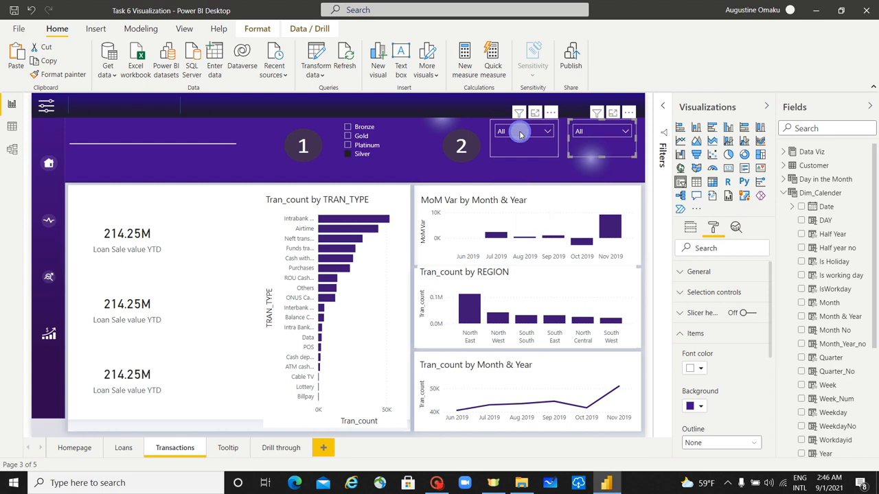
pyautogui.click(539, 173)
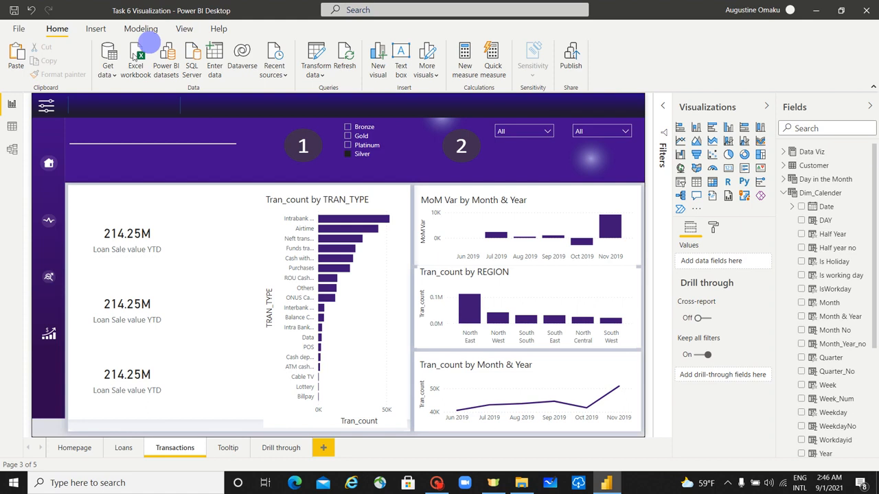
pyautogui.click(184, 32)
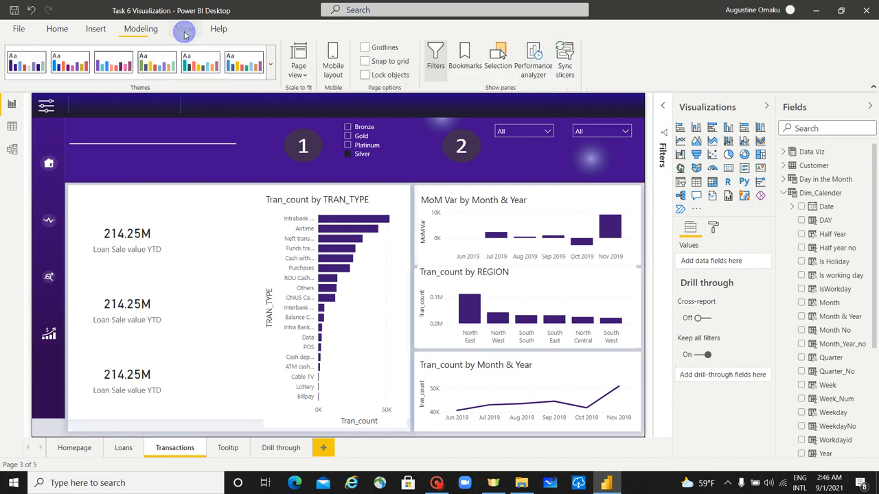
pyautogui.click(59, 31)
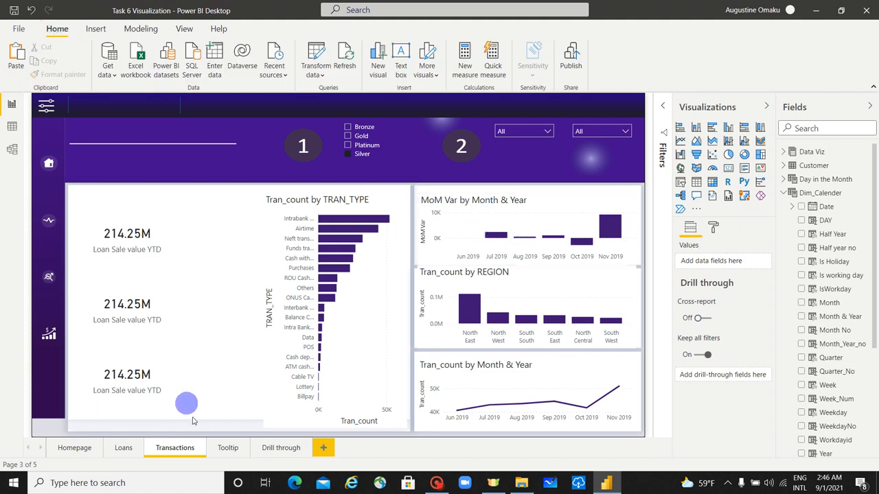
# Copy the "Loan Sales Value" text box from the Loans page and paste it onto the Transactions page.
pyautogui.click(121, 451)
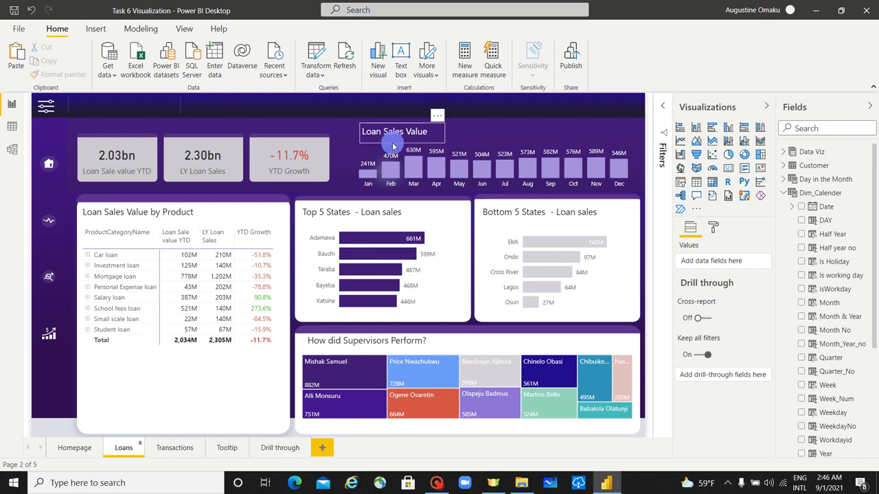
pyautogui.click(393, 145)
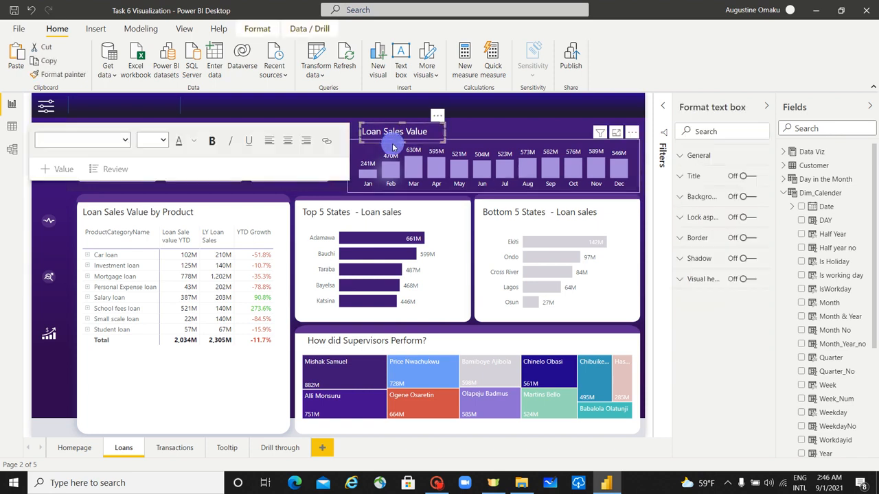
pyautogui.click(175, 450)
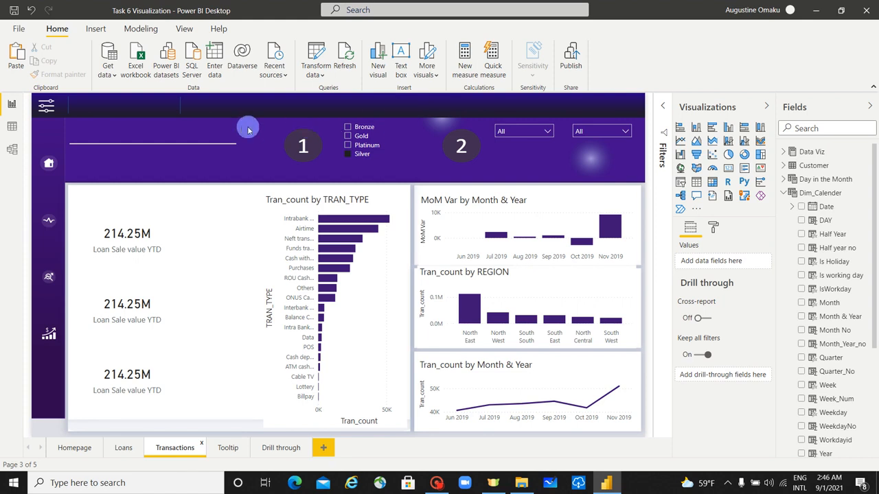
pyautogui.hotkey('ctrl', 'v')
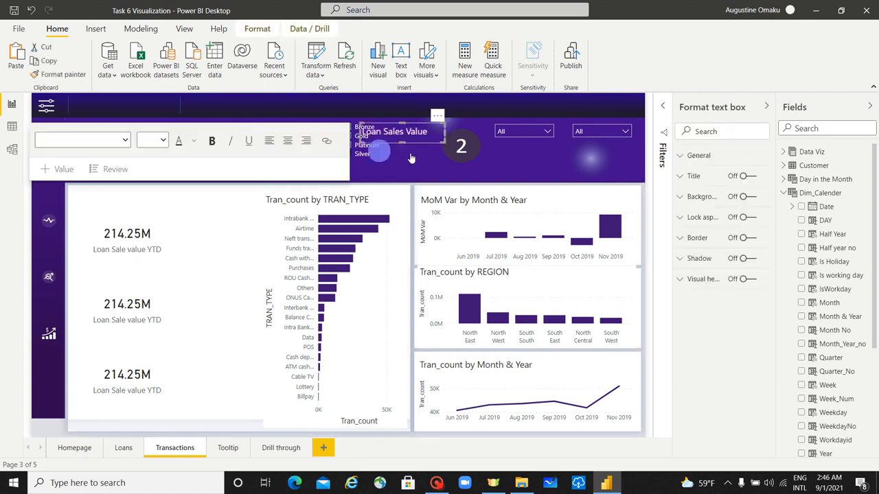
# Move the pasted text box beneath the number 1 circle and change its text to "Select by Segment".
pyautogui.moveTo(426, 146); pyautogui.dragTo(343, 185)
pyautogui.moveTo(339, 184); pyautogui.dragTo(333, 181)
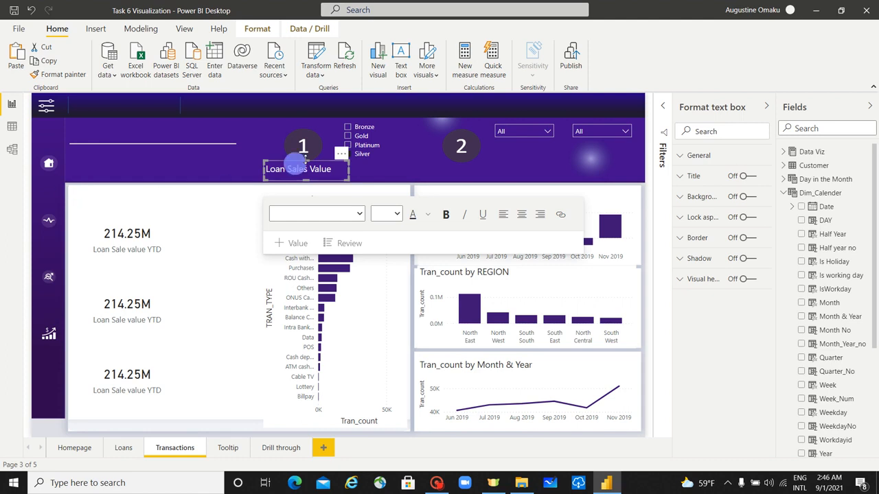
pyautogui.moveTo(336, 171); pyautogui.dragTo(269, 176)
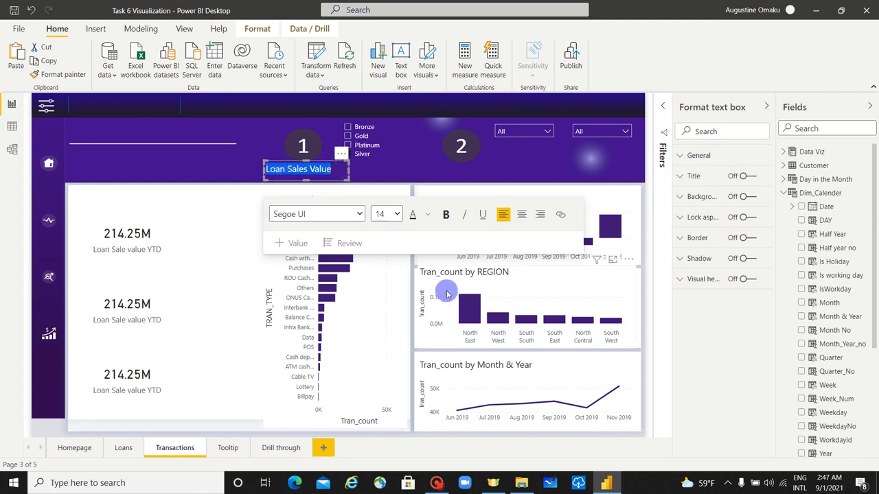
pyautogui.write('Select by Segment')
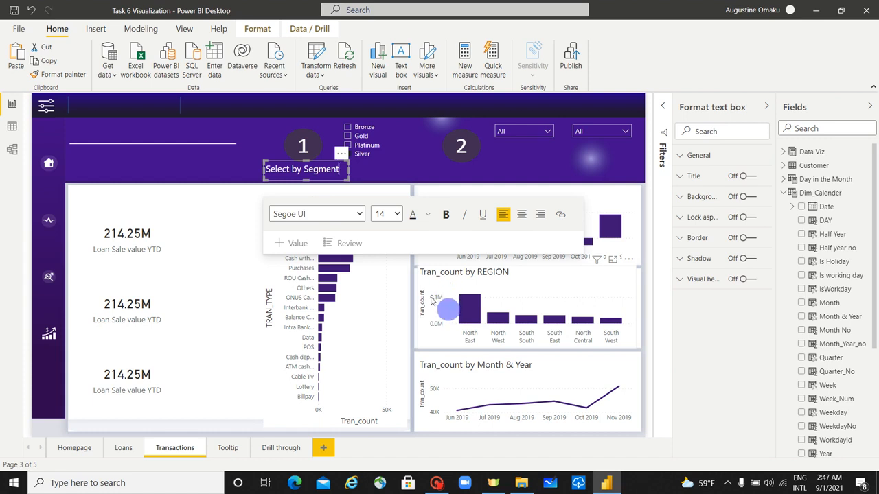
# Duplicate the "Select by Segment" label, place the copy beneath the number 2 circle and change its text to "Select by Category".
pyautogui.click(343, 183)
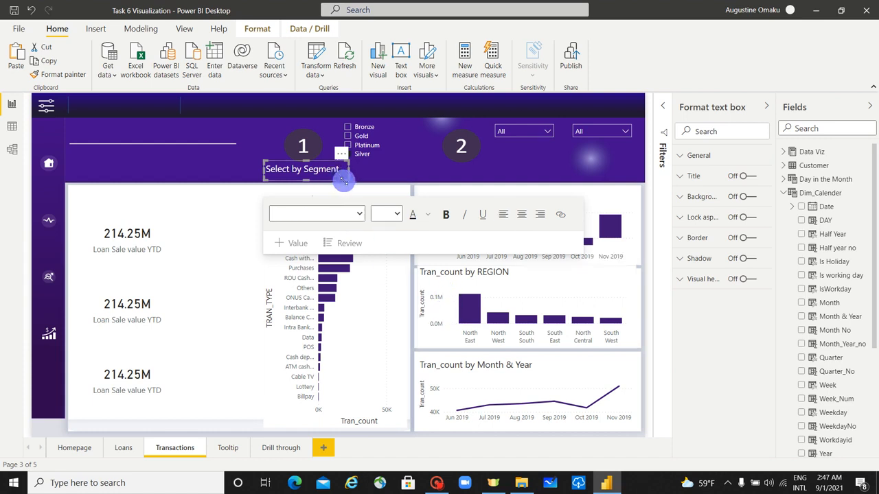
pyautogui.hotkey('ctrl', 'v')
pyautogui.moveTo(330, 186); pyautogui.dragTo(477, 188)
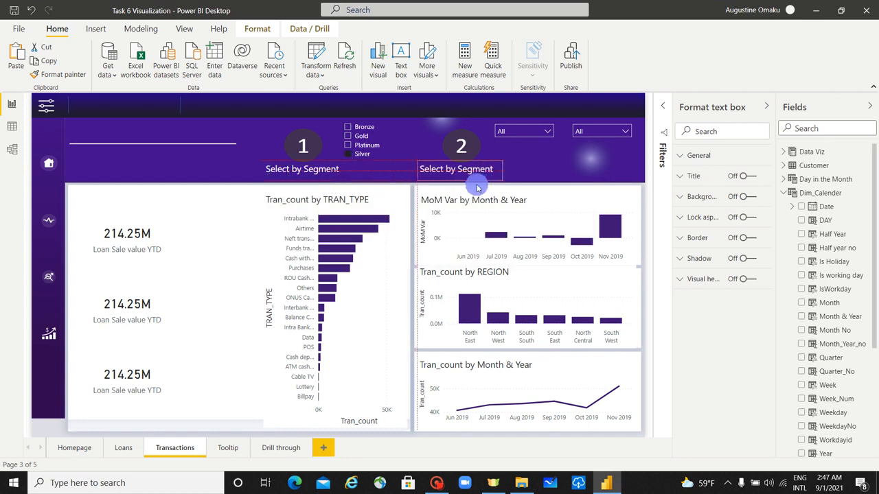
pyautogui.click(476, 180)
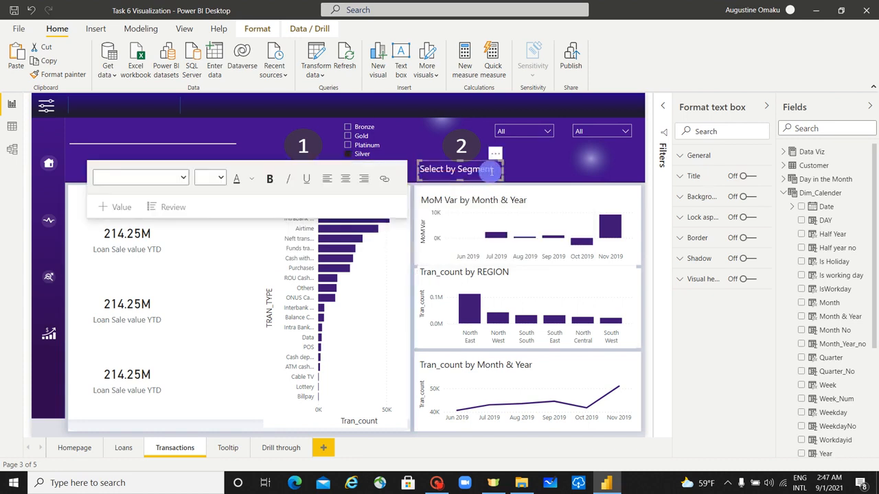
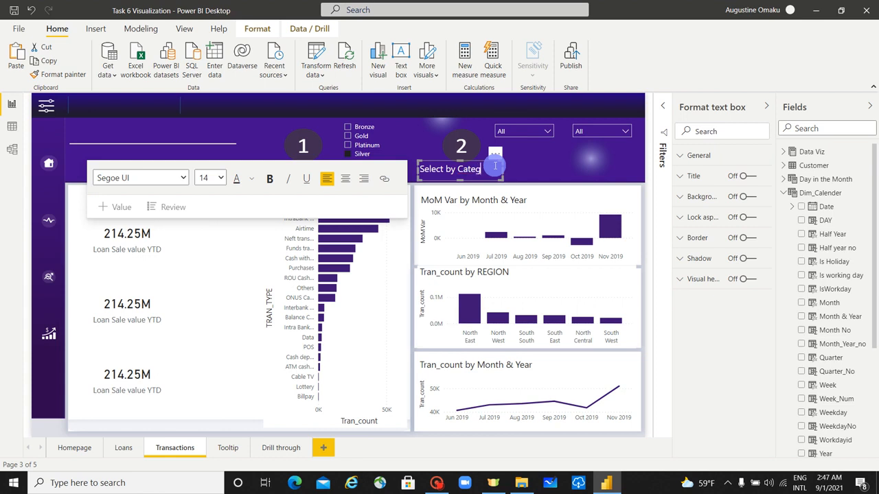
pyautogui.click(537, 168)
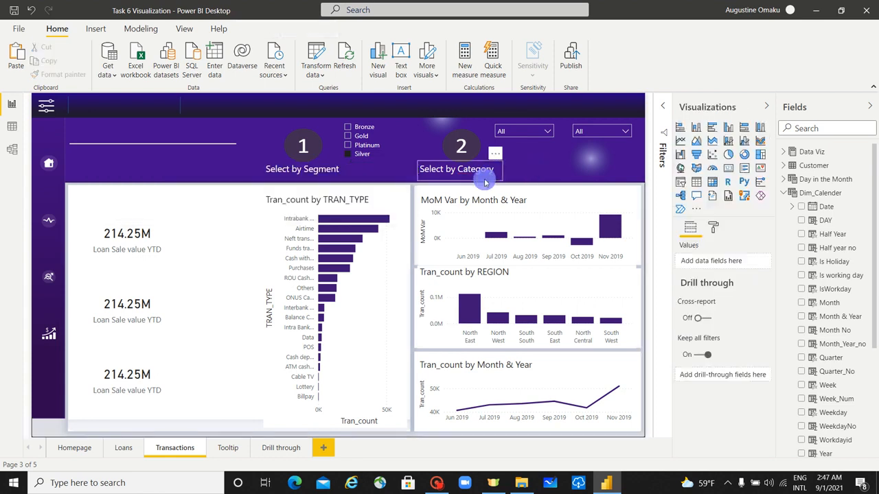
# Nudge the "Select by Category" label under the number 2 circle and move the second dropdown slicer directly beneath the first.
pyautogui.click(484, 181)
pyautogui.moveTo(484, 181); pyautogui.dragTo(479, 181)
pyautogui.moveTo(613, 150); pyautogui.dragTo(537, 178)
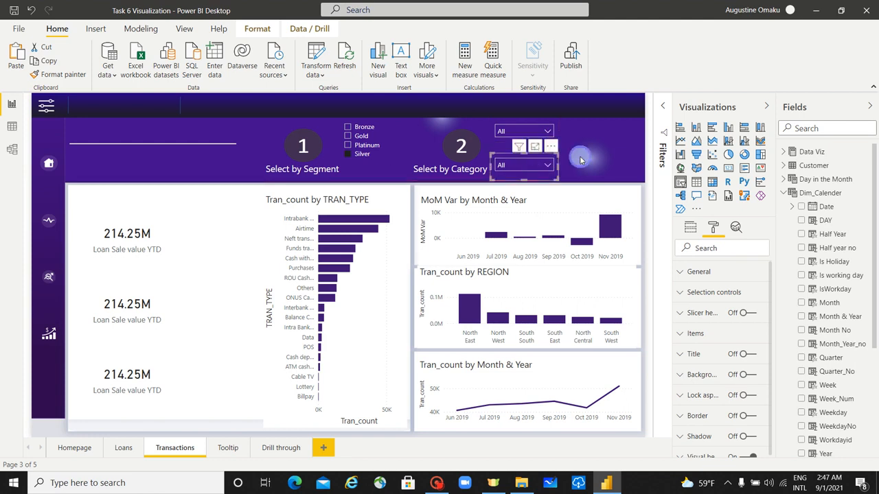
pyautogui.click(581, 157)
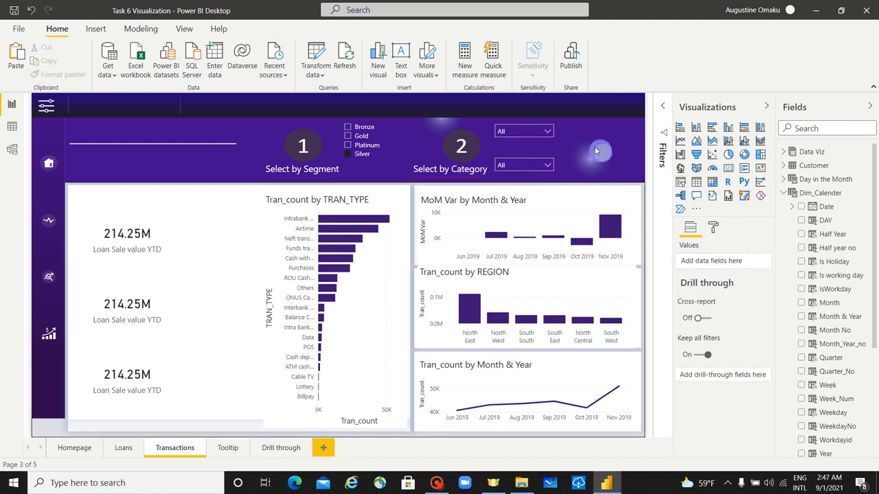
# Make two copies of the "Select by Category" label and place one to the right of each dropdown slicer.
pyautogui.click(439, 173)
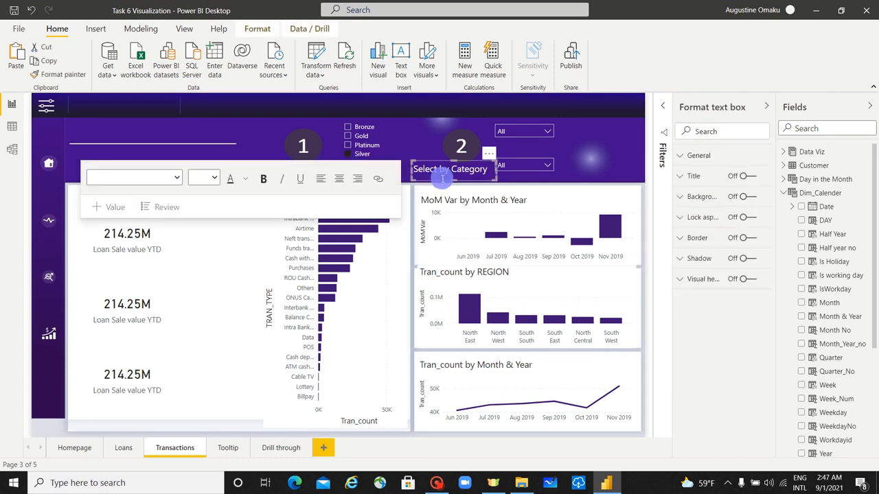
pyautogui.moveTo(443, 179); pyautogui.dragTo(623, 142)
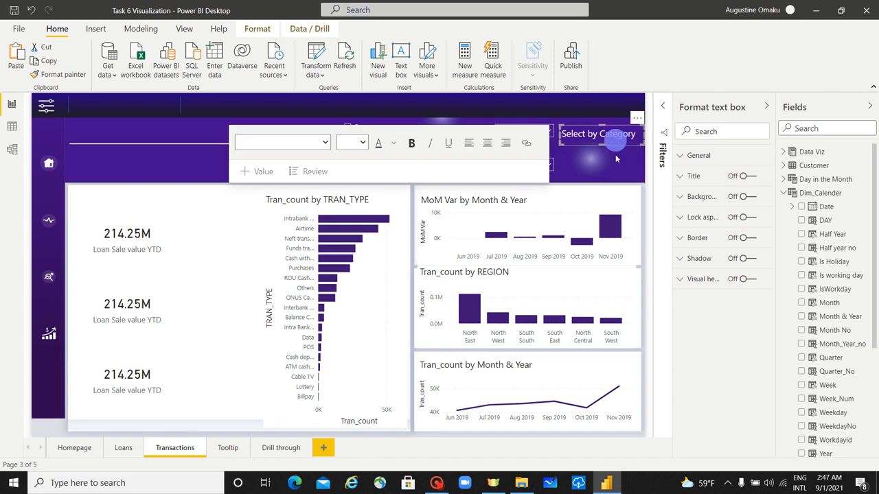
pyautogui.hotkey('ctrl', 'v')
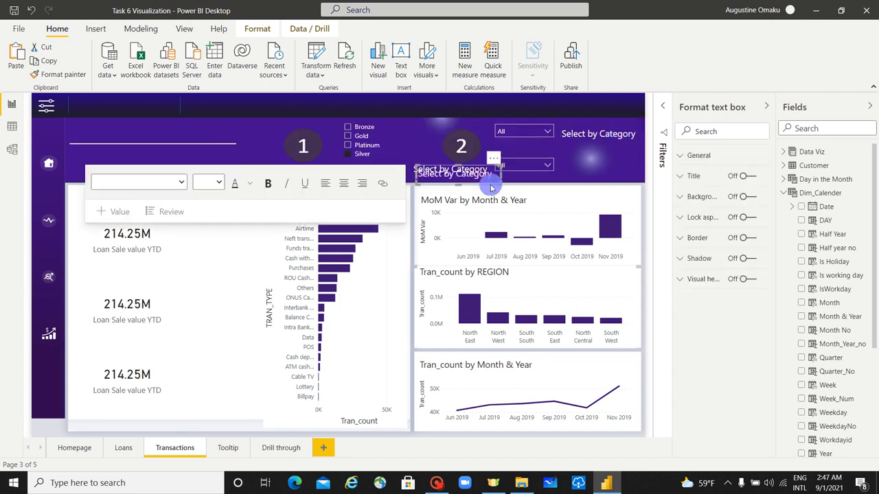
pyautogui.moveTo(500, 171); pyautogui.dragTo(630, 175)
pyautogui.click(607, 133)
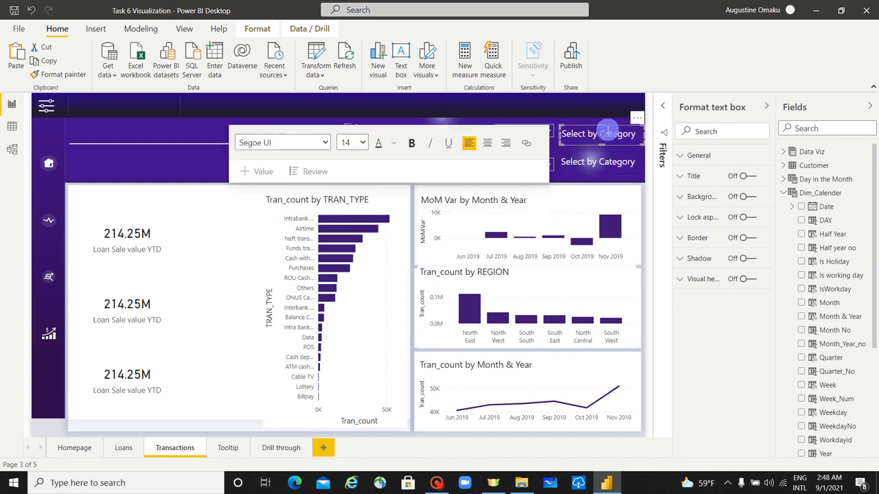
pyautogui.rightClick(544, 116)
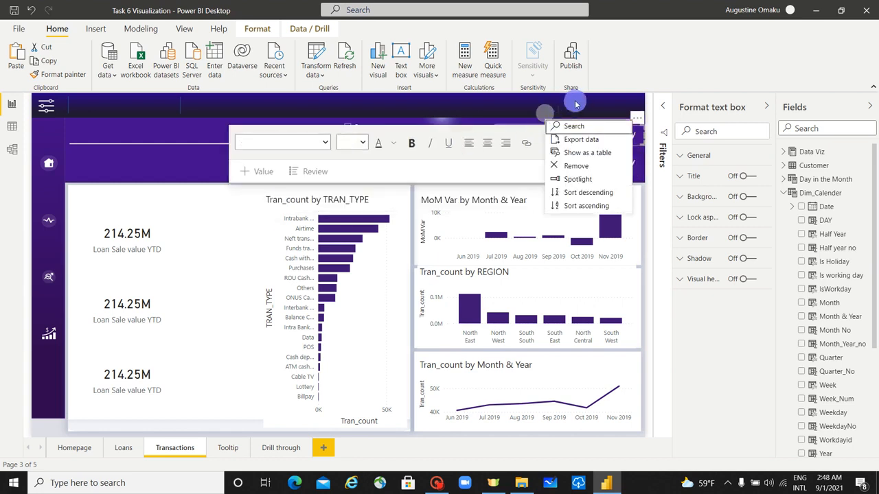
pyautogui.click(575, 104)
pyautogui.click(543, 130)
pyautogui.click(543, 130)
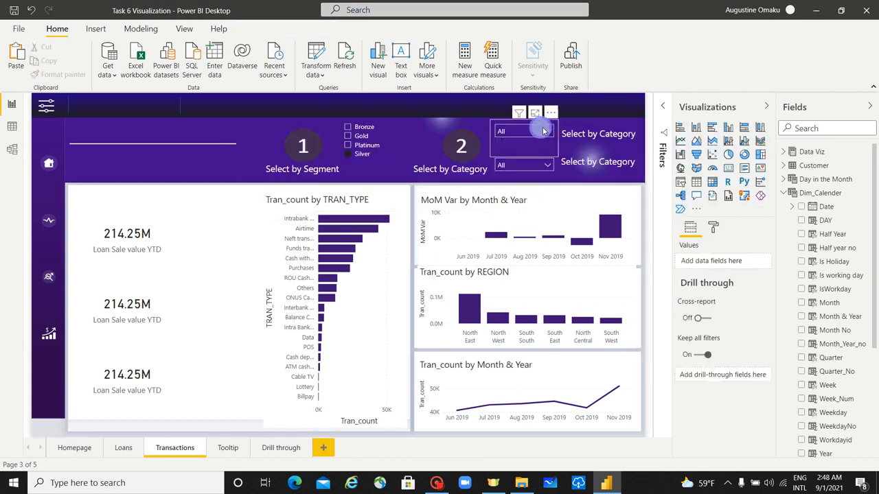
# Replace the text of the label beside the upper dropdown slicer with "Age".
pyautogui.click(564, 133)
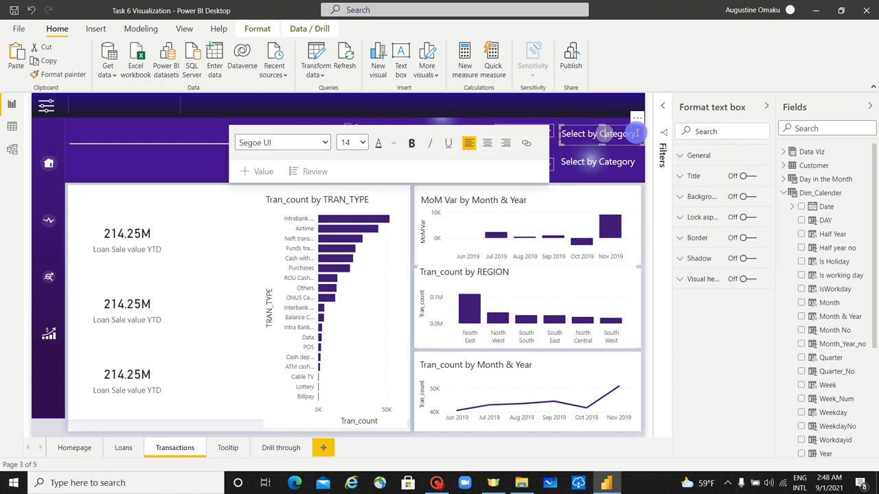
pyautogui.tripleClick(566, 135)
pyautogui.press('BackSpace')
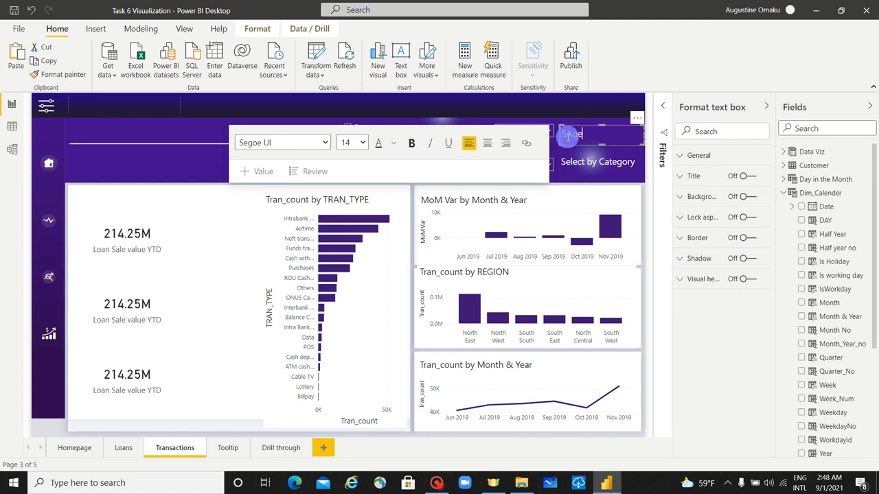
pyautogui.click(607, 135)
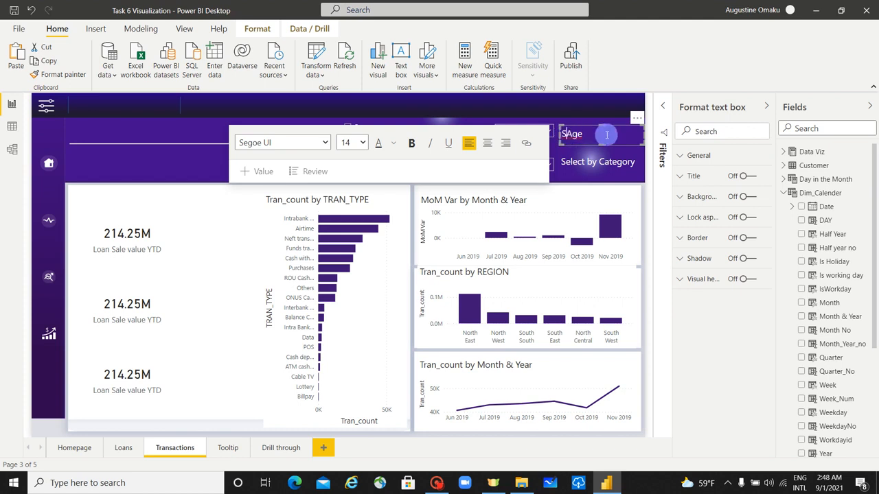
# Replace the text of the label beside the lower dropdown slicer with "Channel" and narrow its box to fit.
pyautogui.click(630, 162)
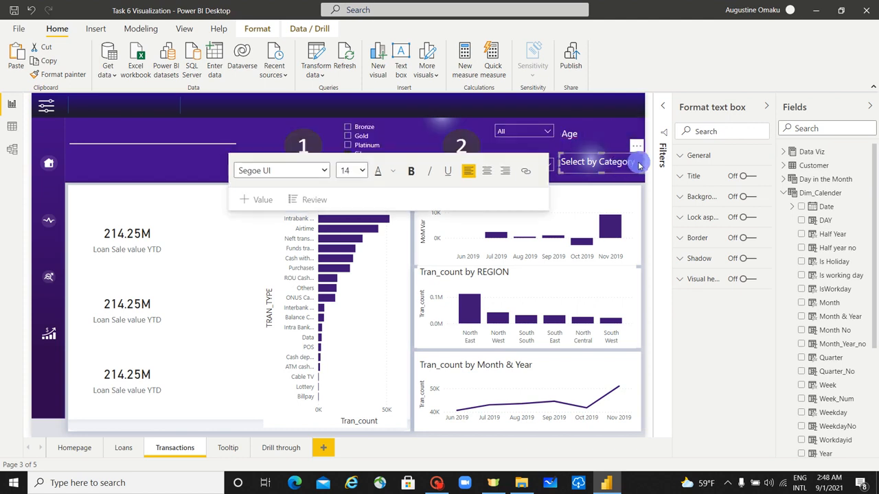
pyautogui.moveTo(633, 162); pyautogui.dragTo(562, 169)
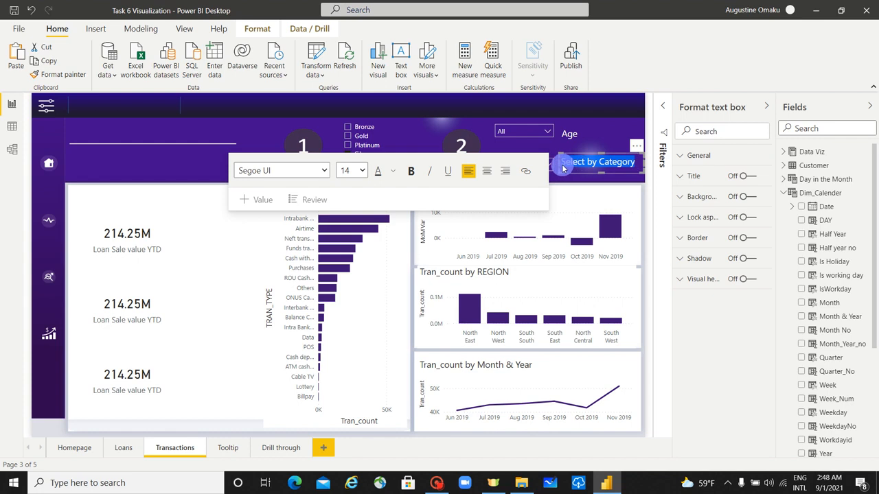
pyautogui.write('Channel')
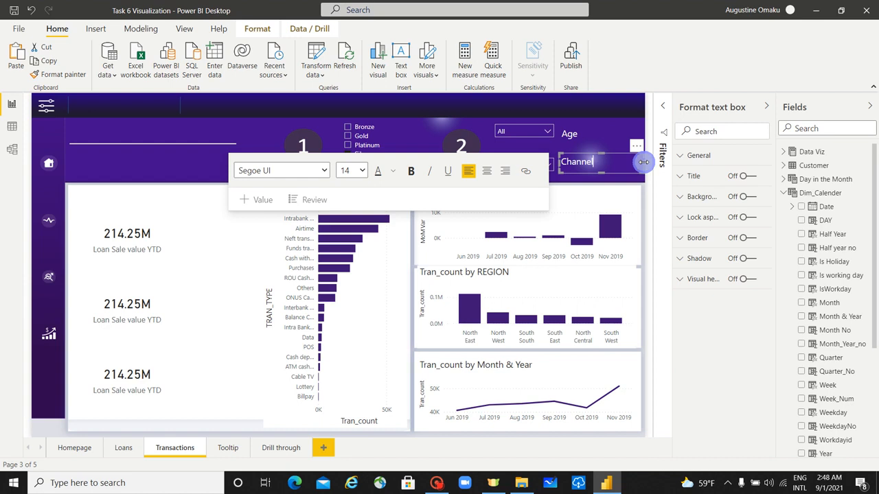
pyautogui.moveTo(643, 162); pyautogui.dragTo(593, 170)
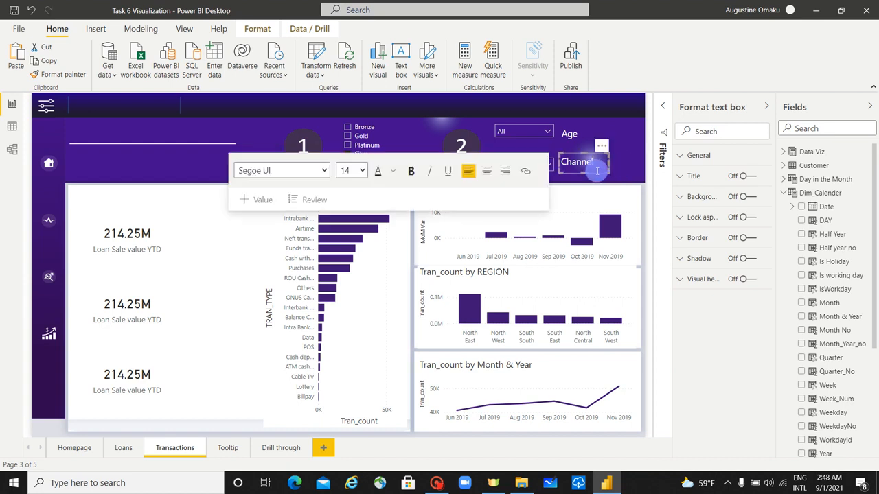
# Narrow the "Age" text box and shift the "Age" and "Channel" labels slightly away from the slicers.
pyautogui.click(580, 130)
pyautogui.moveTo(580, 131); pyautogui.dragTo(581, 128)
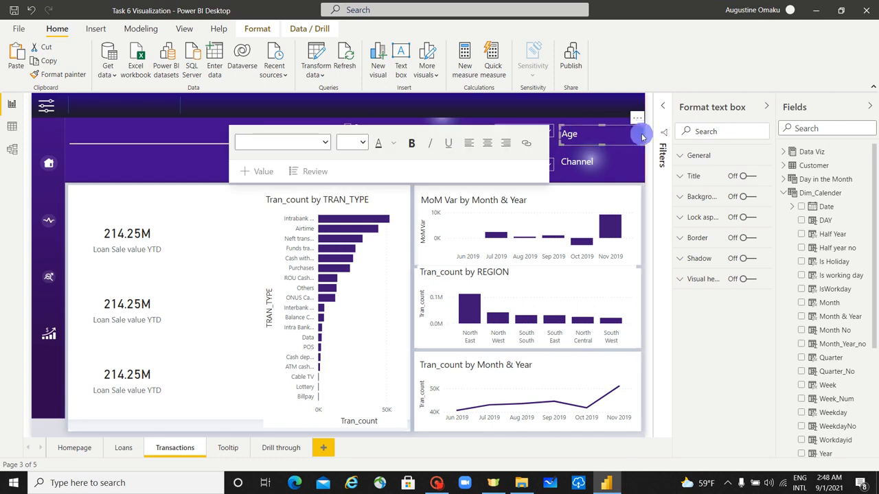
pyautogui.moveTo(643, 132); pyautogui.dragTo(616, 144)
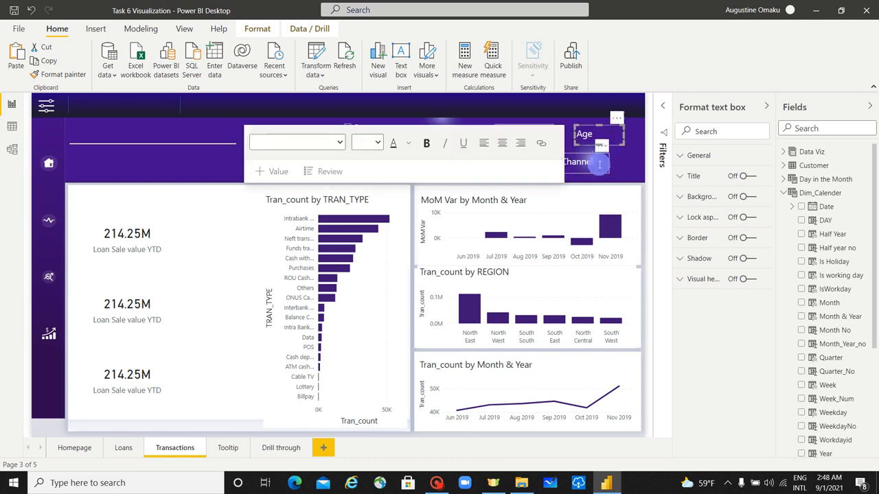
pyautogui.click(596, 166)
pyautogui.moveTo(598, 175); pyautogui.dragTo(610, 176)
# Set the font size of the "Channel" and "Age" labels to 12.
pyautogui.click(611, 165)
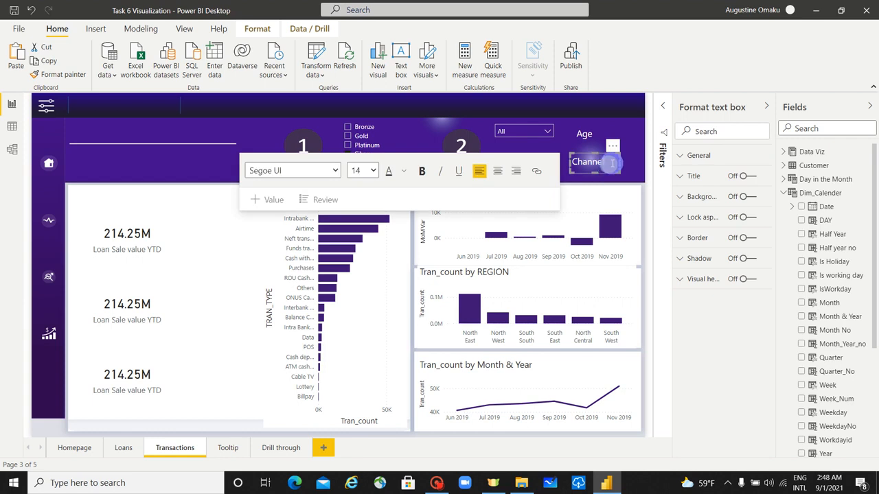
pyautogui.click(360, 170)
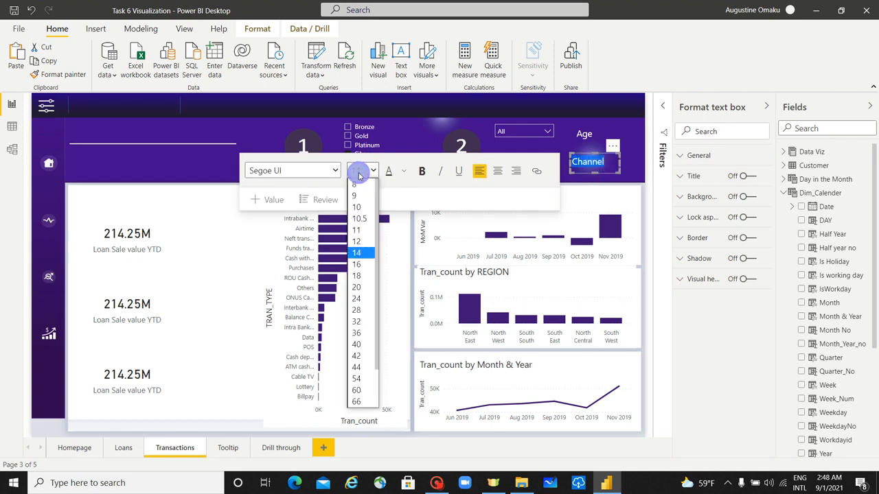
pyautogui.click(367, 241)
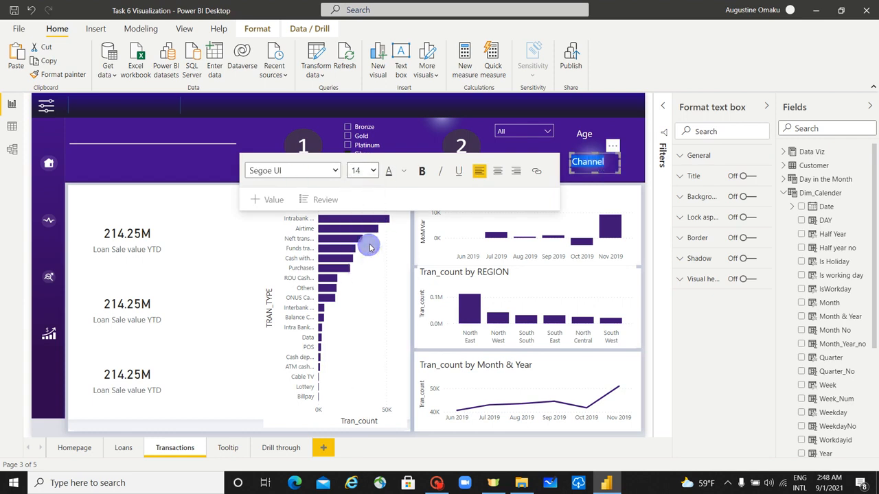
pyautogui.click(597, 136)
pyautogui.doubleClick(590, 134)
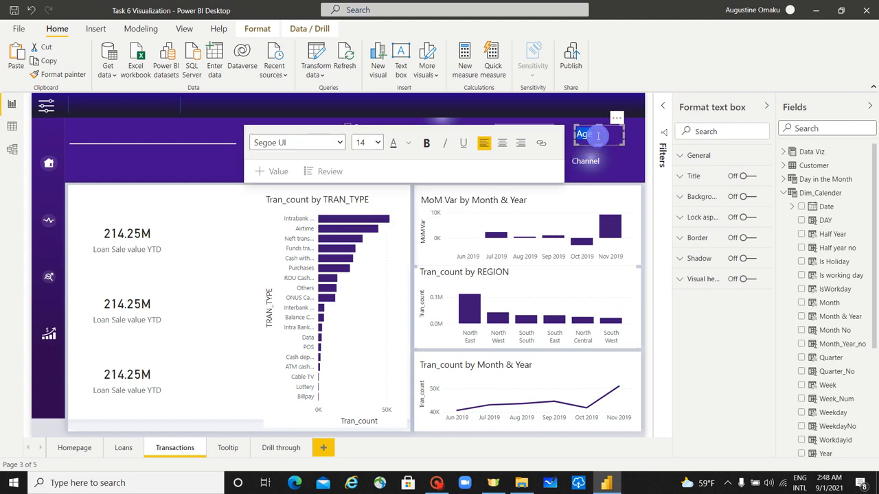
pyautogui.click(376, 151)
pyautogui.click(367, 224)
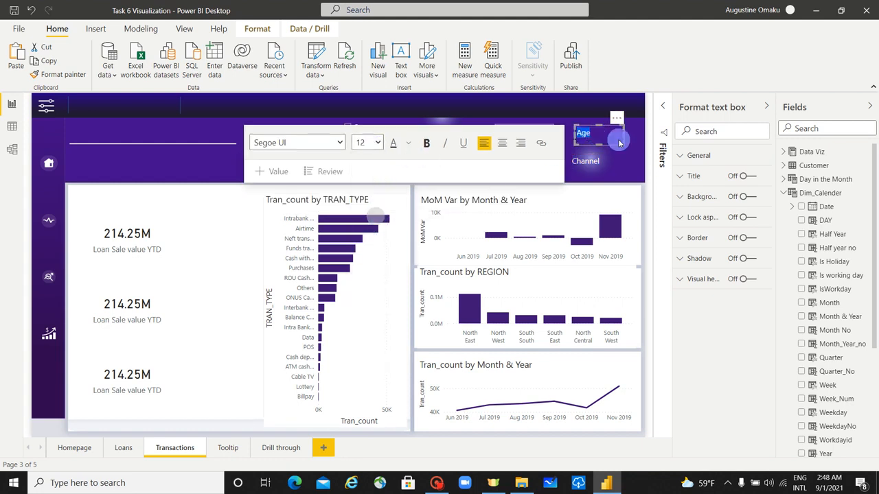
pyautogui.click(696, 320)
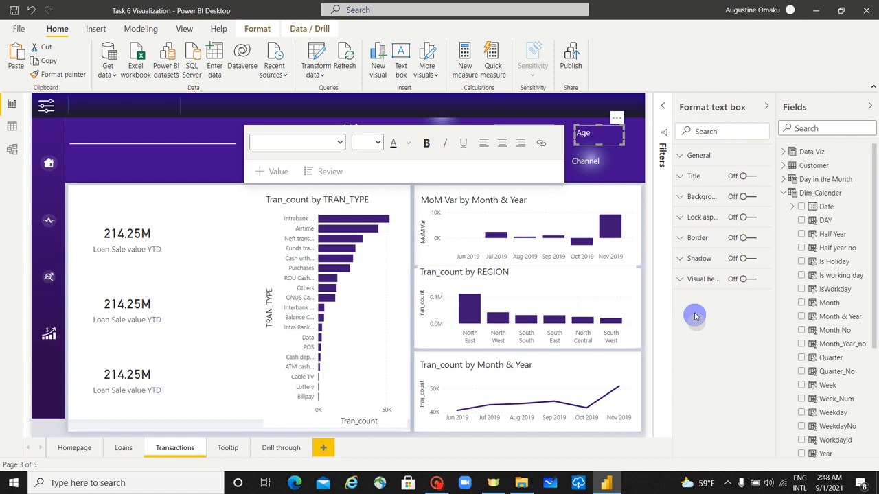
# Nudge the "Age" label slightly toward the slicer so it lines up with the "Channel" label below.
pyautogui.click(571, 106)
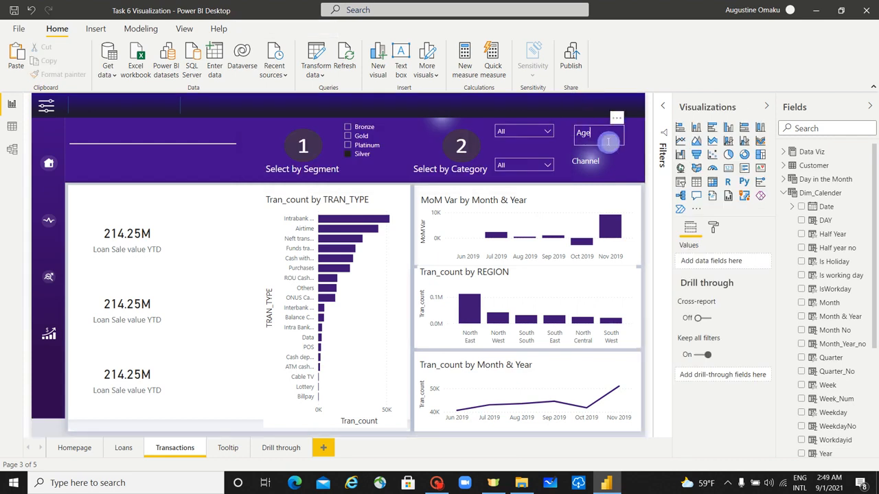
pyautogui.click(602, 140)
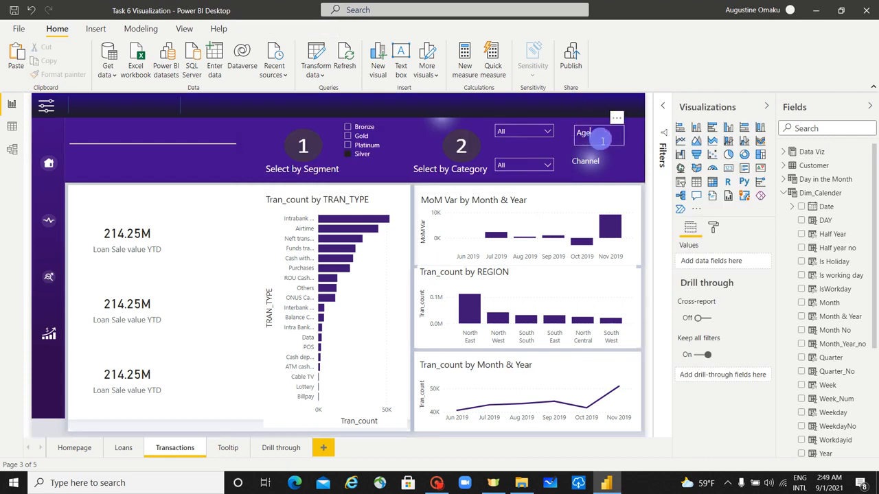
pyautogui.moveTo(610, 146); pyautogui.dragTo(606, 148)
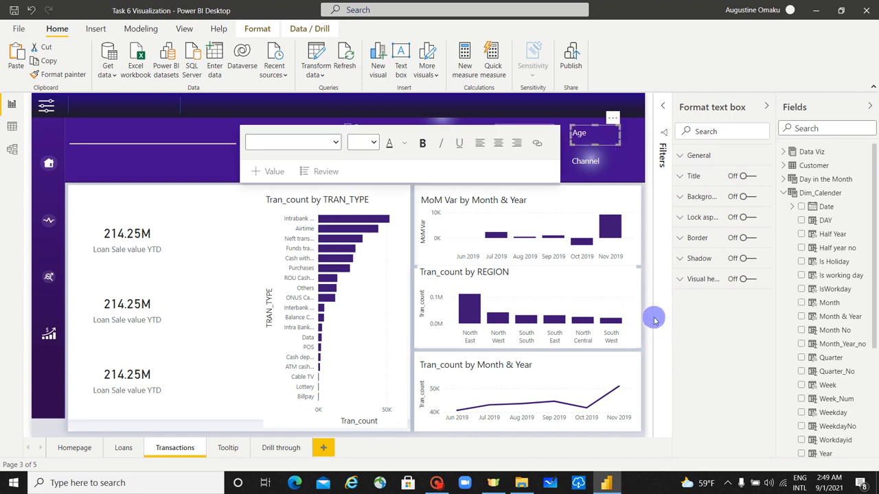
pyautogui.click(153, 165)
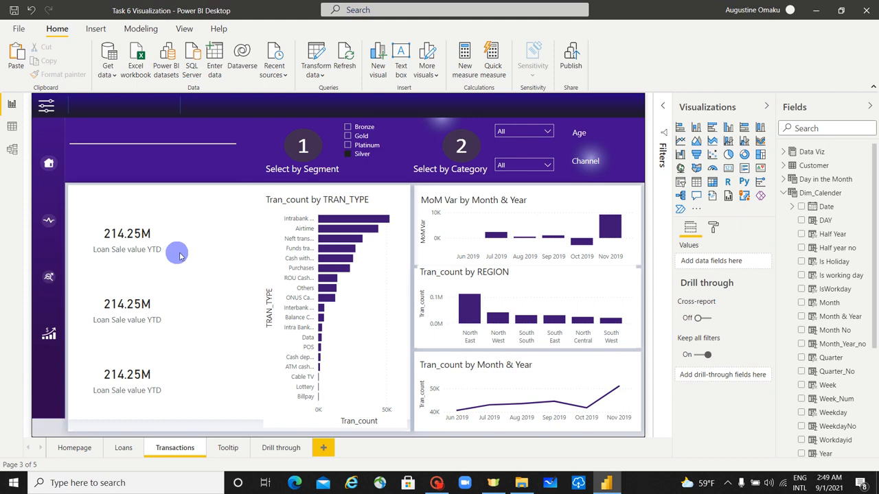
# Turn off the chart title and the Y-axis title of the Tran_count by TRAN_TYPE bar chart.
pyautogui.click(382, 286)
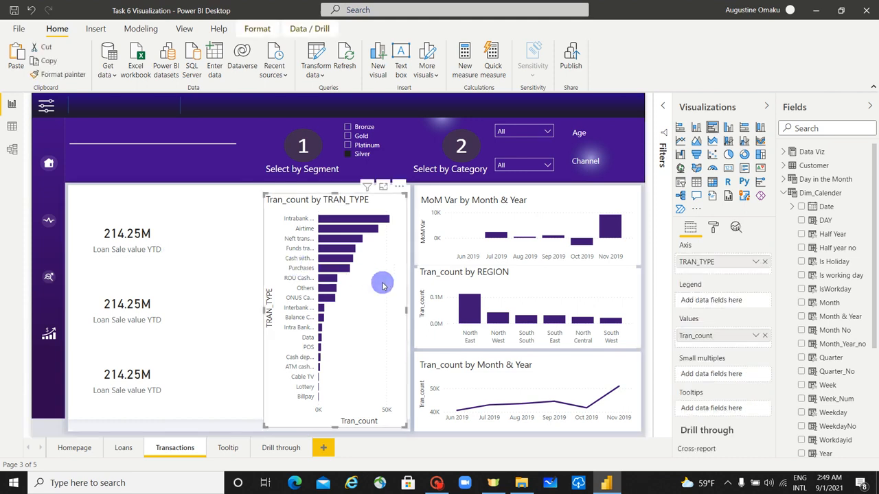
pyautogui.click(712, 230)
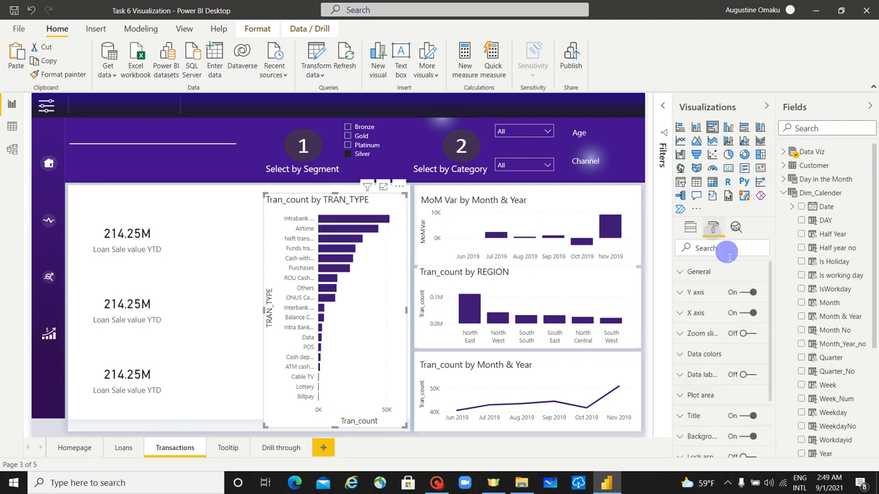
pyautogui.click(748, 418)
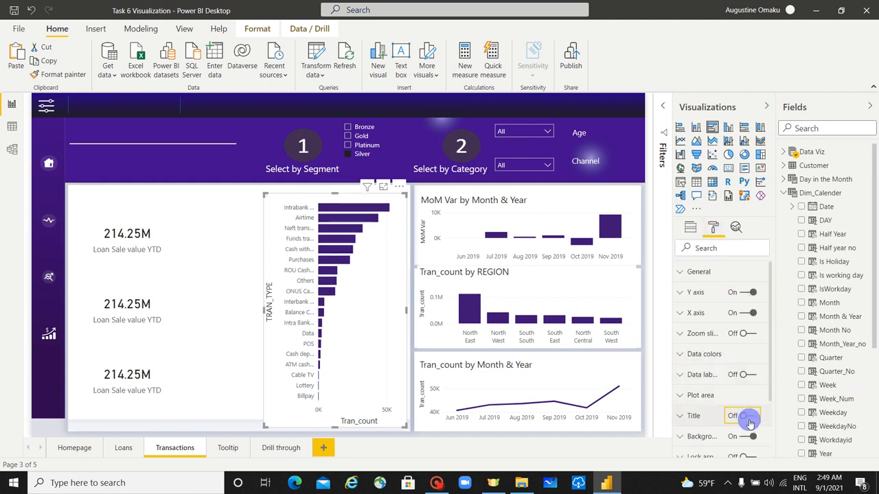
pyautogui.click(678, 294)
pyautogui.scroll(-3, 727, 347)
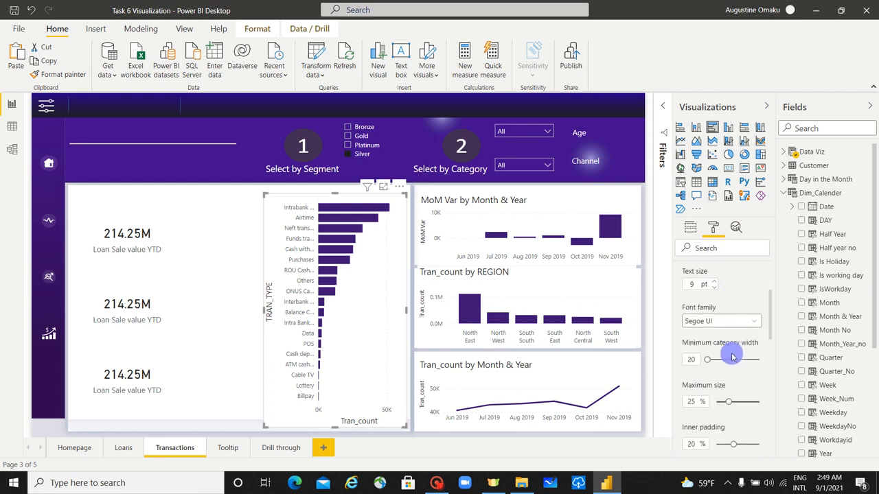
pyautogui.scroll(-4, 731, 356)
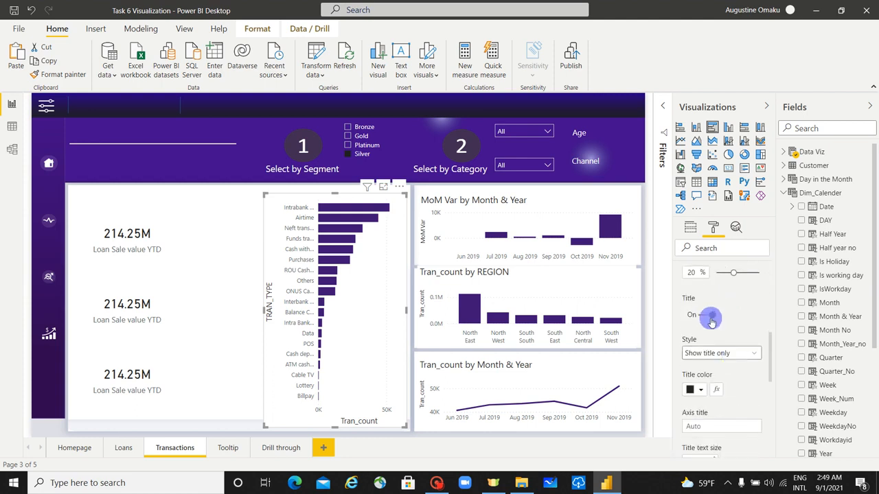
pyautogui.click(710, 318)
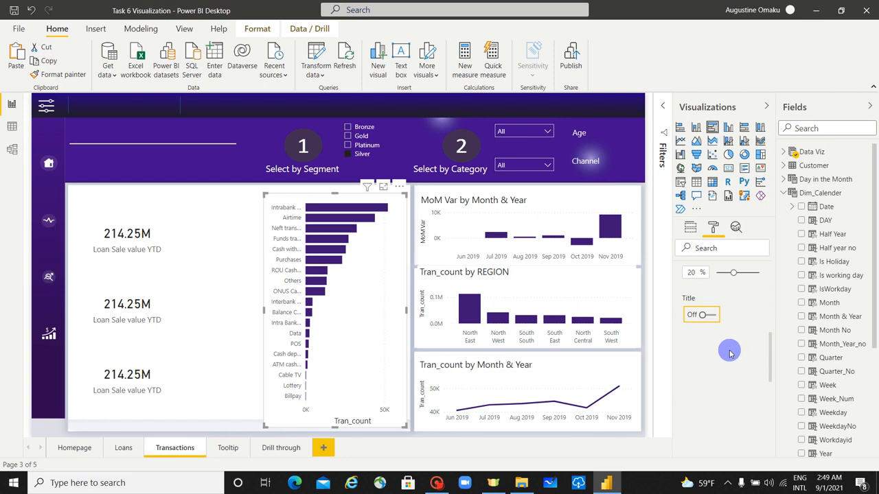
# Set the Y axis maximum size of the transaction type bar chart to 50%.
pyautogui.scroll(4, 730, 351)
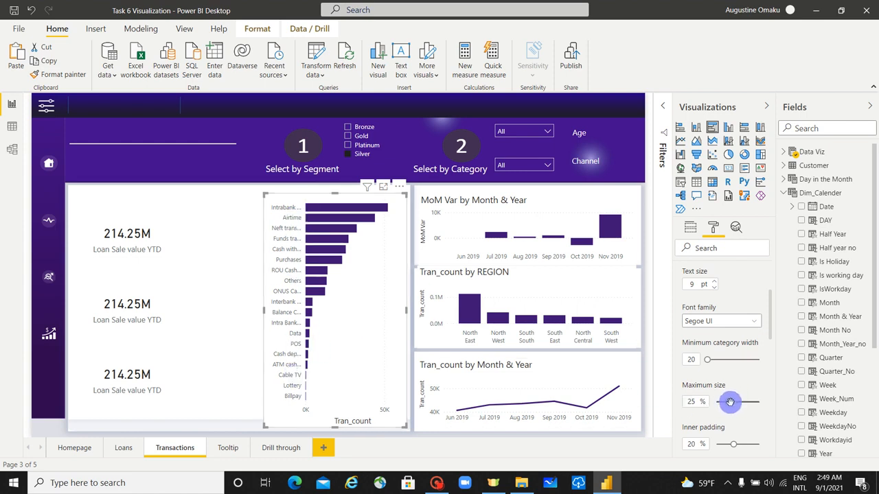
pyautogui.moveTo(732, 403); pyautogui.dragTo(759, 403)
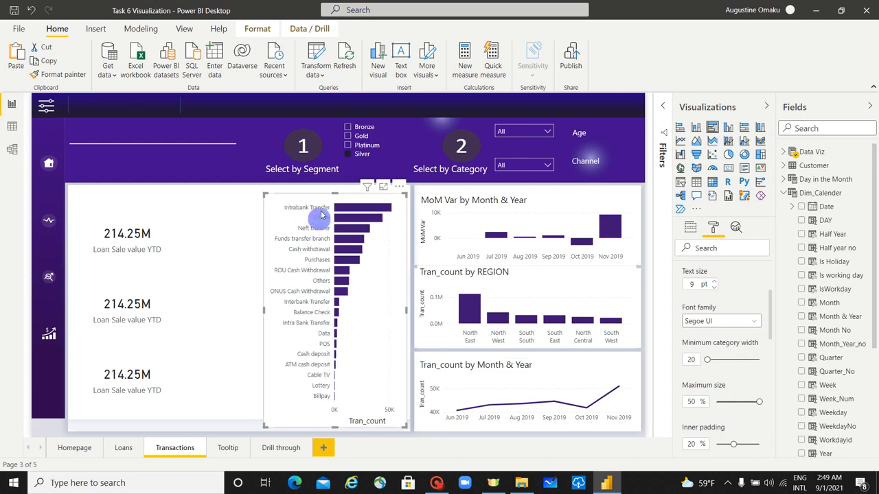
pyautogui.scroll(3, 727, 386)
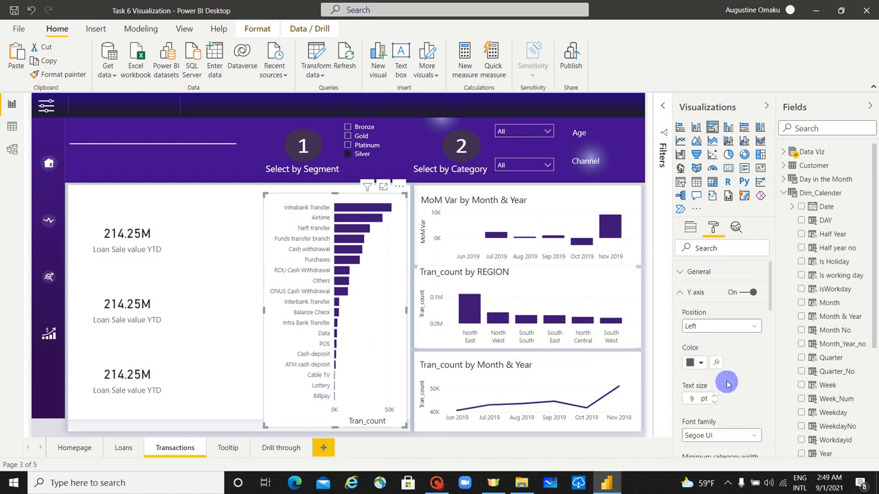
pyautogui.click(680, 295)
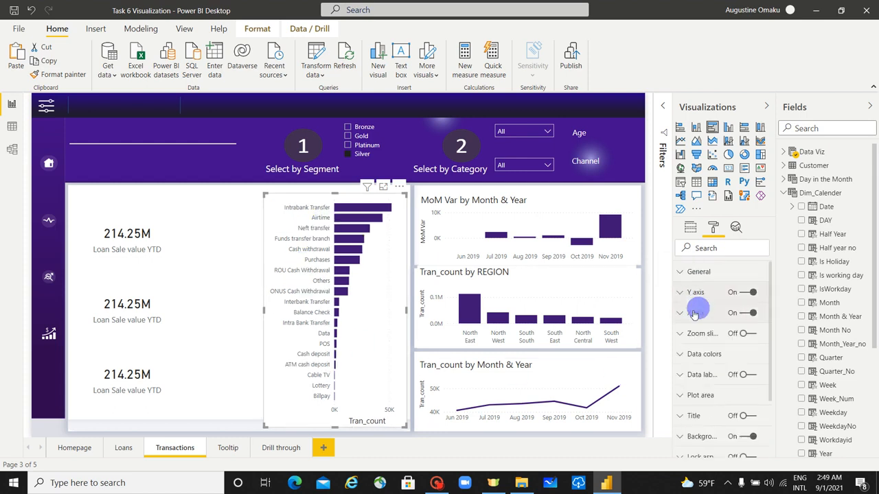
# Turn off the X-axis title and the whole X axis of the transaction type bar chart.
pyautogui.click(678, 315)
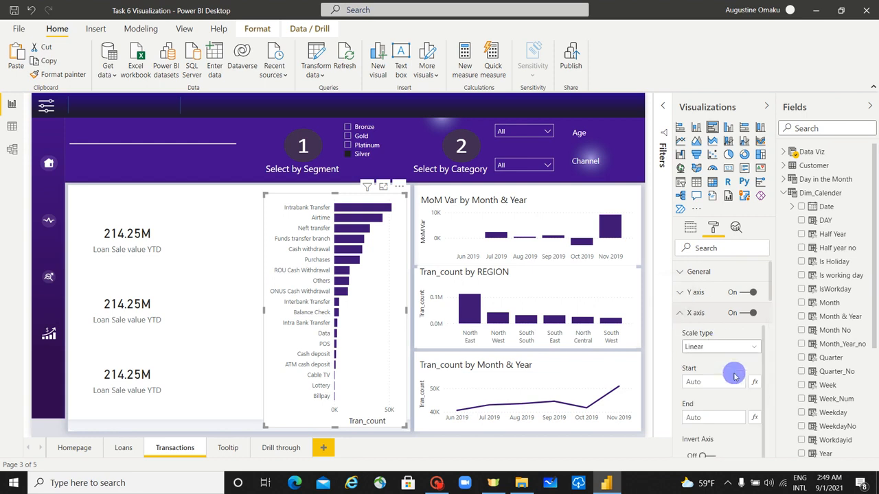
pyautogui.moveTo(769, 290); pyautogui.dragTo(740, 355)
pyautogui.click(711, 341)
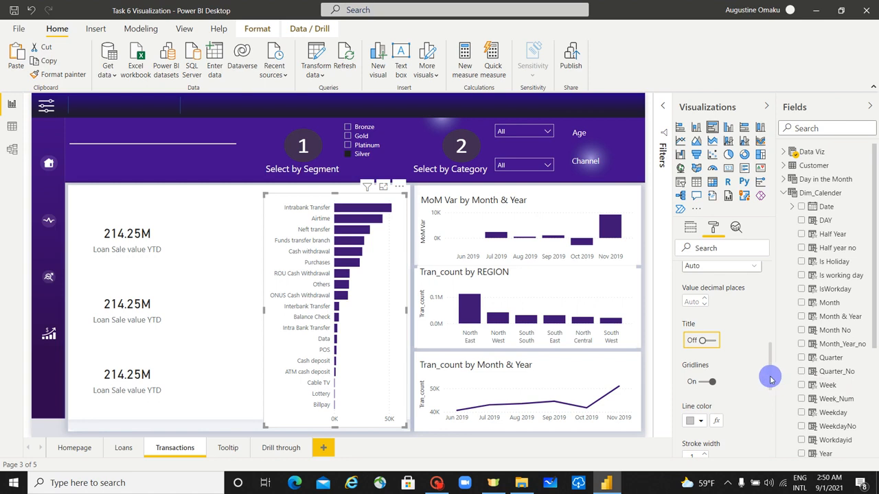
pyautogui.moveTo(770, 380); pyautogui.dragTo(761, 304)
pyautogui.click(751, 314)
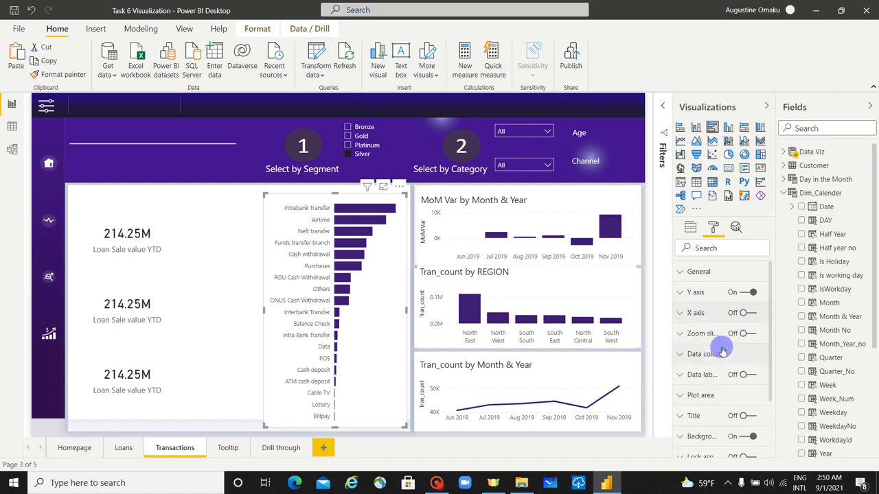
# Turn on data labels for the transaction type bar chart and move the chart up slightly.
pyautogui.scroll(-2, 714, 337)
pyautogui.click(742, 320)
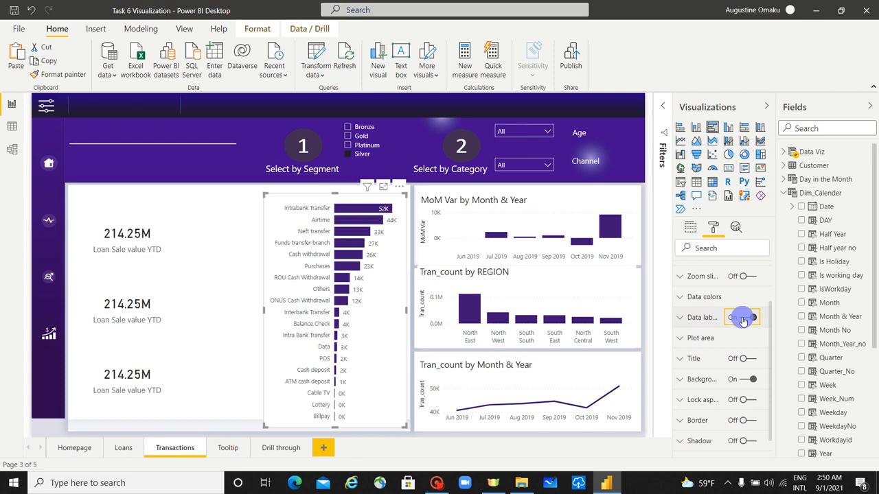
pyautogui.moveTo(345, 250)
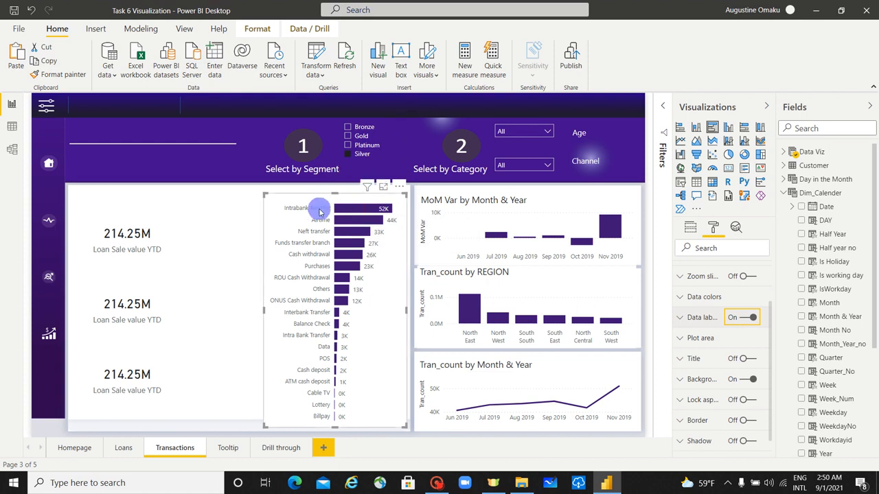
pyautogui.moveTo(318, 204); pyautogui.dragTo(319, 197)
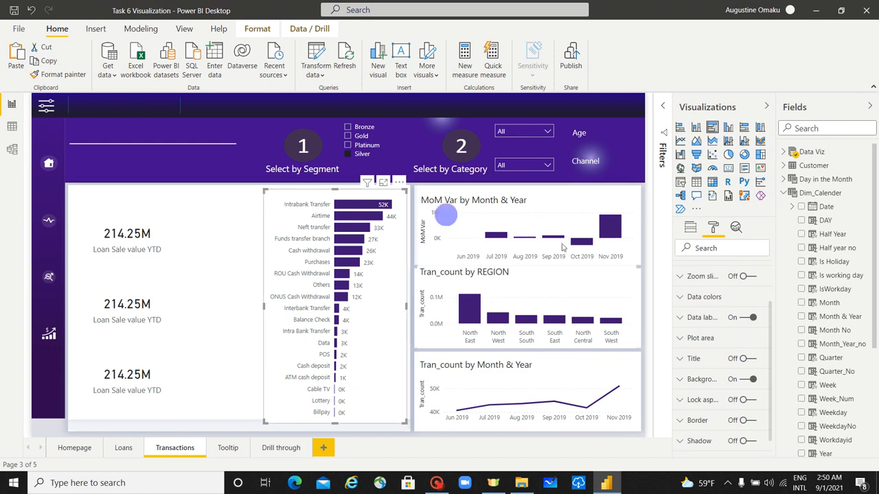
# Turn off the background of the transaction type bar chart and deselect it.
pyautogui.scroll(-1, 751, 432)
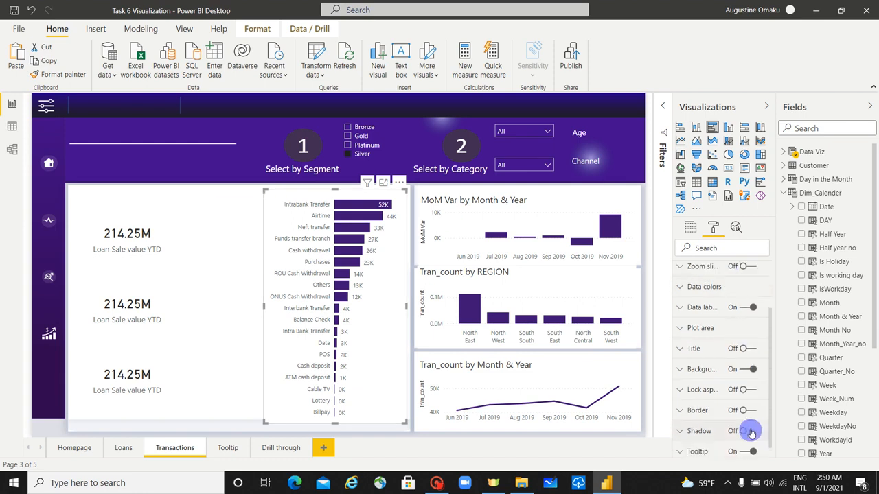
pyautogui.scroll(-2, 751, 432)
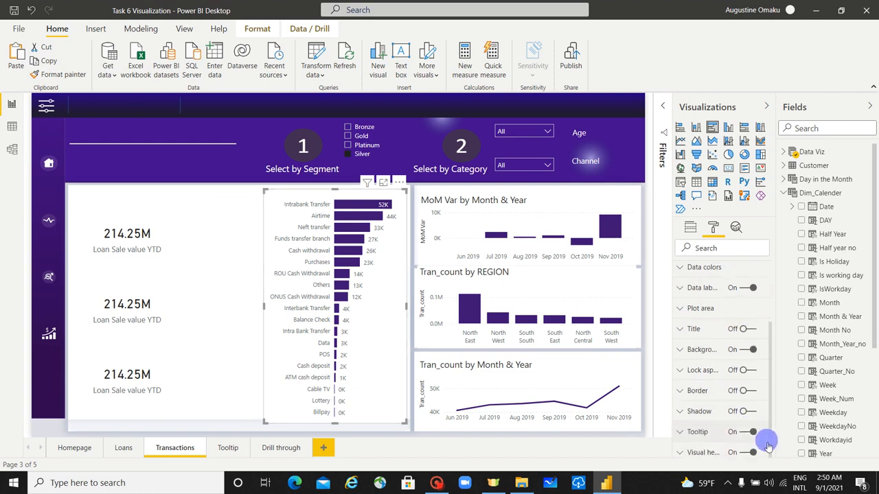
pyautogui.click(748, 349)
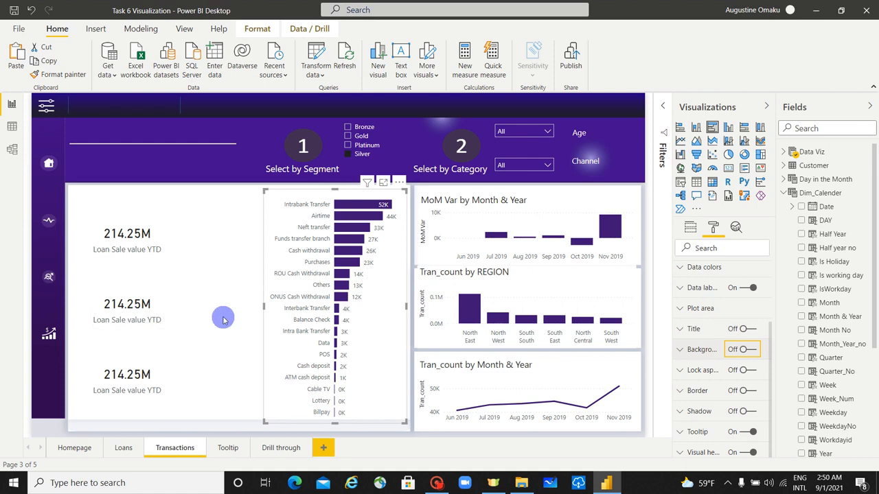
pyautogui.click(192, 206)
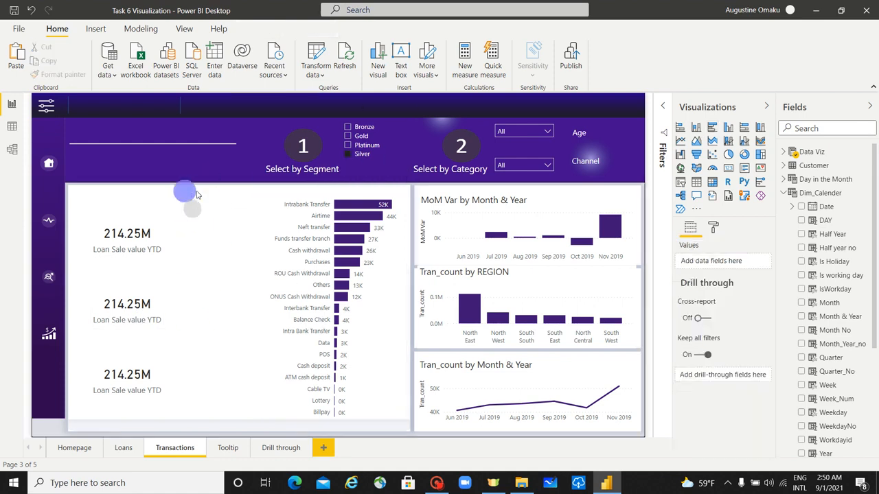
# Examine the "Loan Sales Value by Product" heading on the Loans page and return to the Transactions page.
pyautogui.click(125, 448)
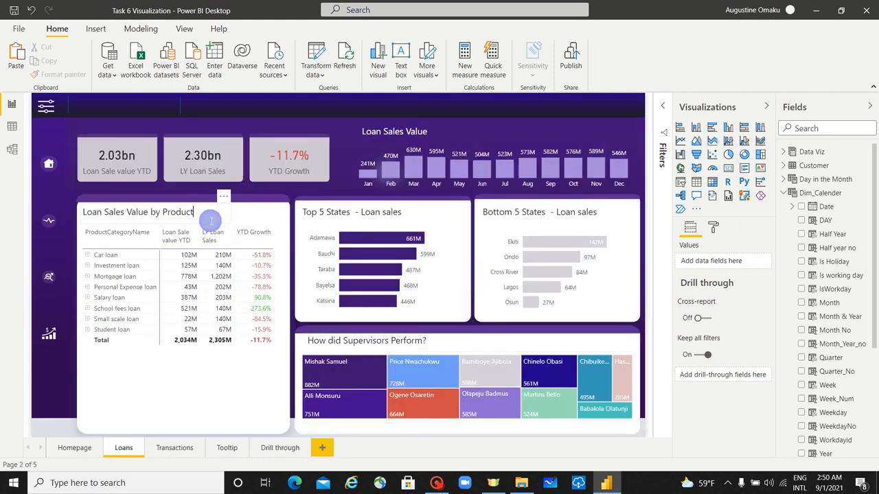
pyautogui.click(221, 217)
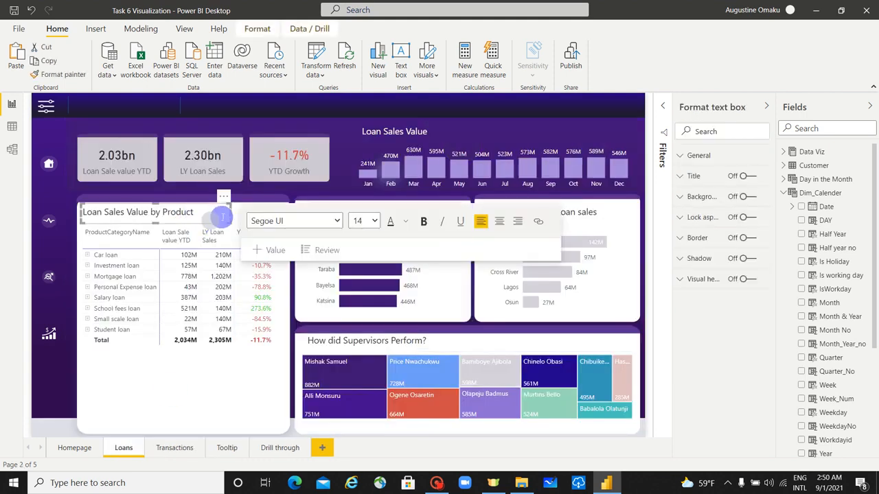
pyautogui.click(173, 449)
pyautogui.click(180, 450)
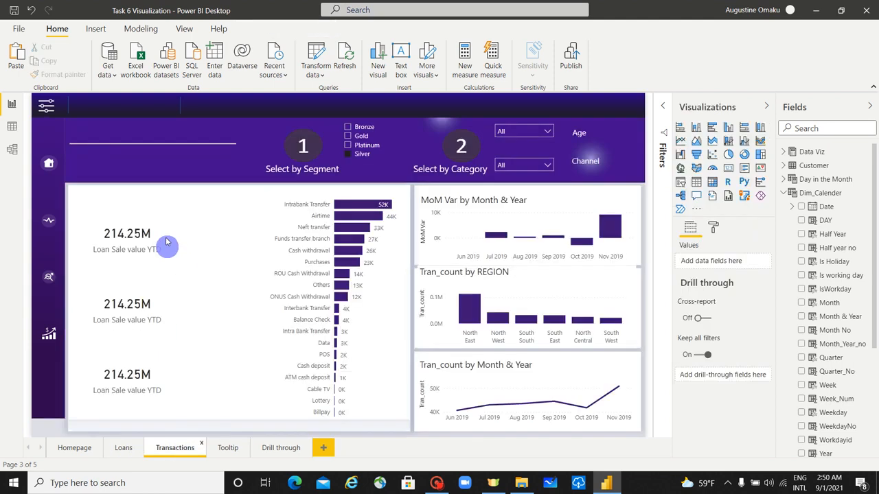
# Paste a copy of the "Select by Category" label and place it above the first card in the white panel.
pyautogui.hotkey('ctrl', 'v')
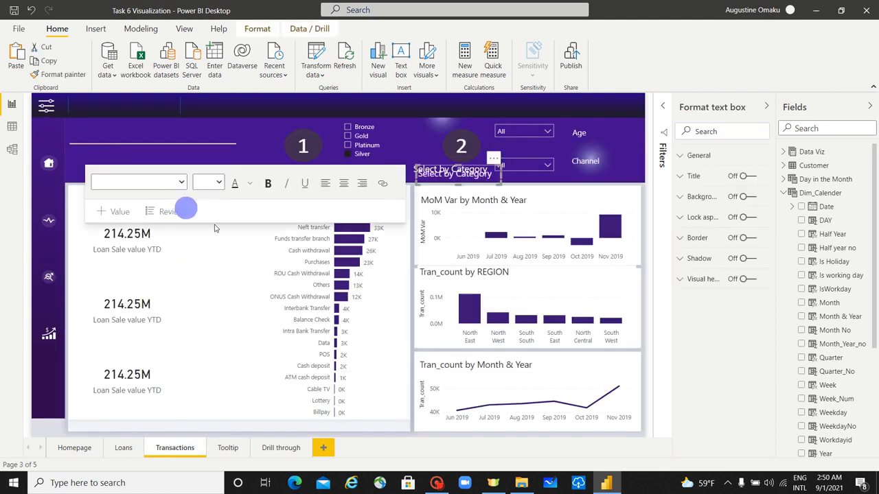
pyautogui.click(228, 240)
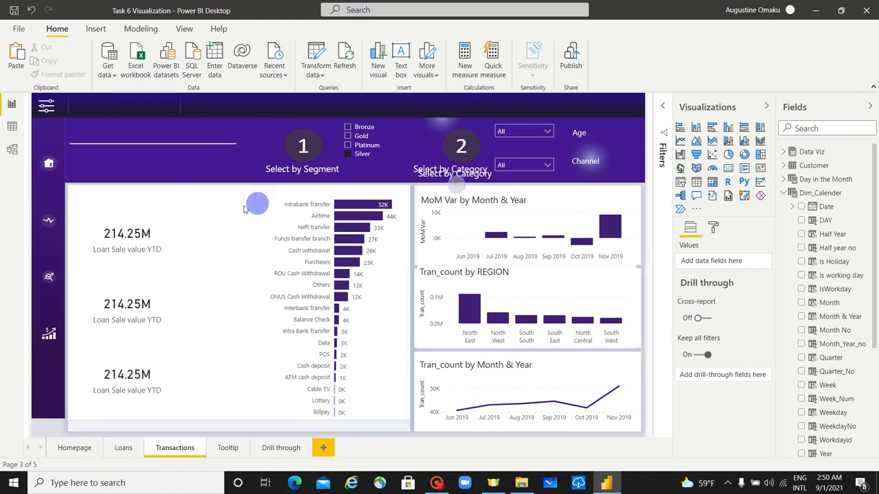
pyautogui.moveTo(455, 167); pyautogui.dragTo(145, 136)
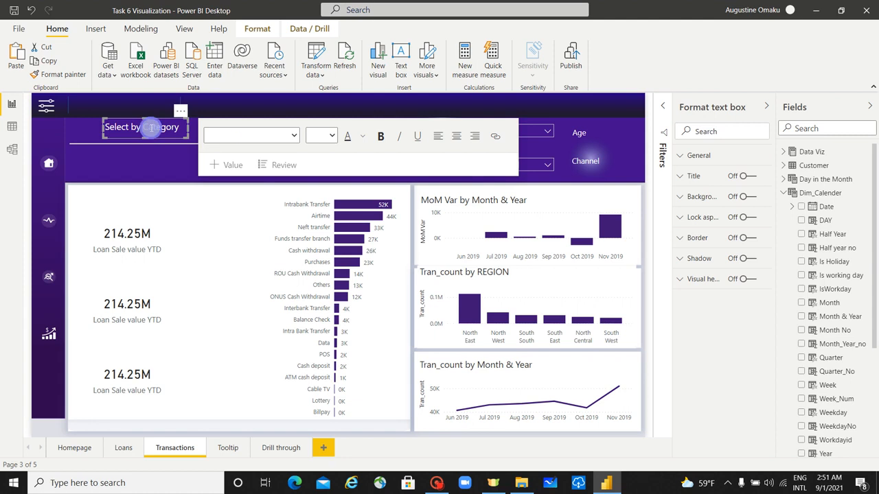
pyautogui.tripleClick(151, 128)
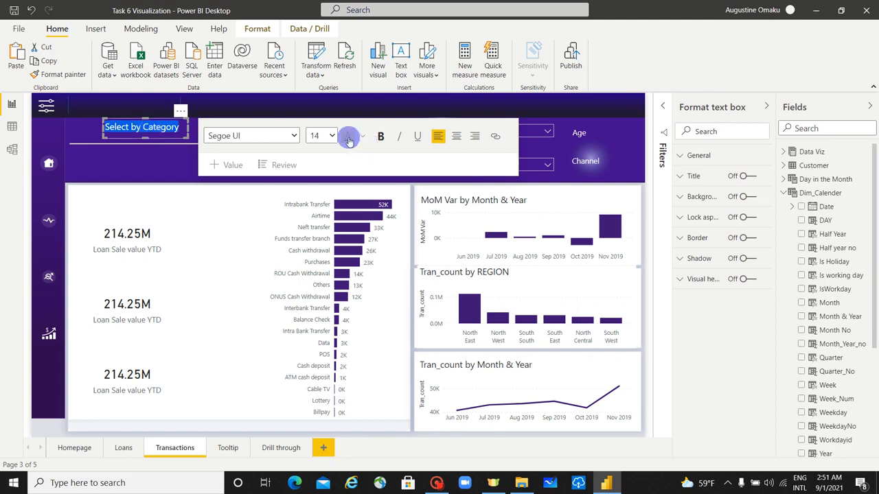
pyautogui.moveTo(165, 141); pyautogui.dragTo(106, 199)
pyautogui.click(171, 200)
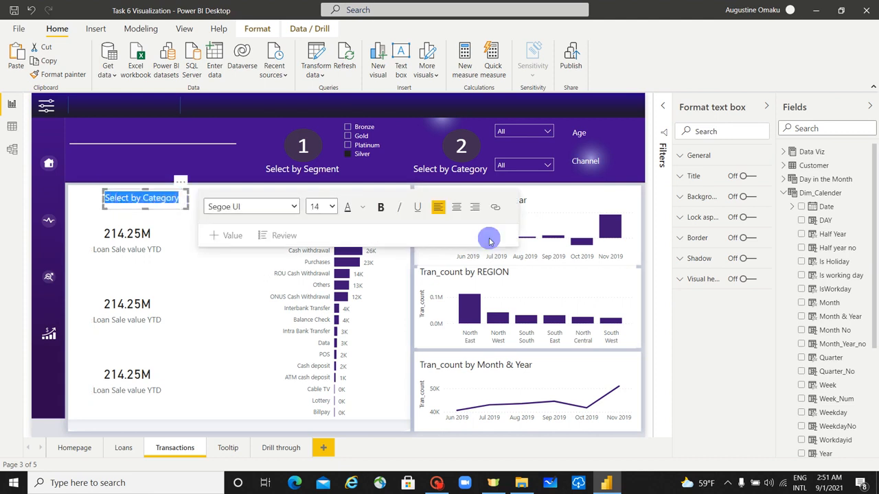
# Replace the pasted label's text with "What is driving Transactions?" and widen its box to fit one line.
pyautogui.write('What is driving')
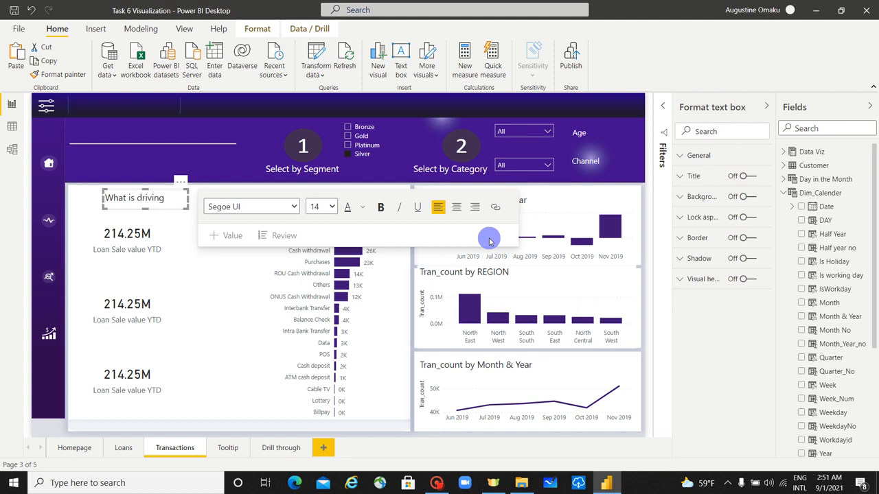
pyautogui.write('Transactions?')
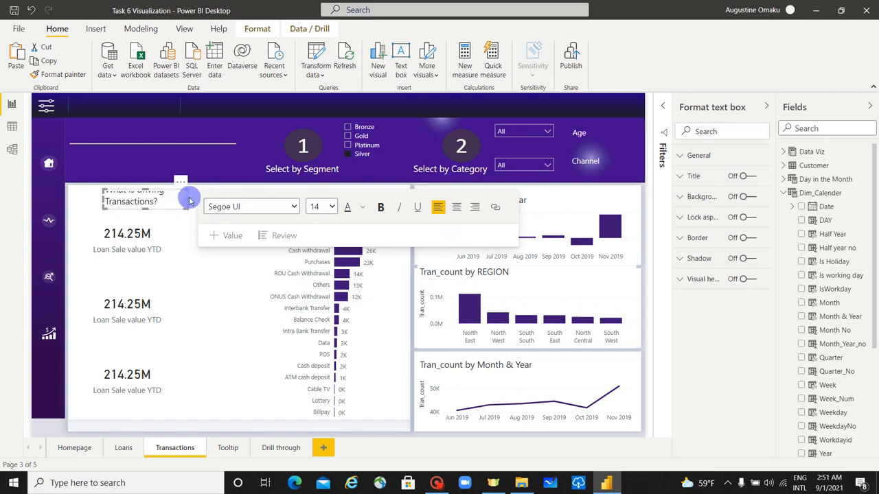
pyautogui.moveTo(187, 199); pyautogui.dragTo(254, 200)
pyautogui.click(620, 257)
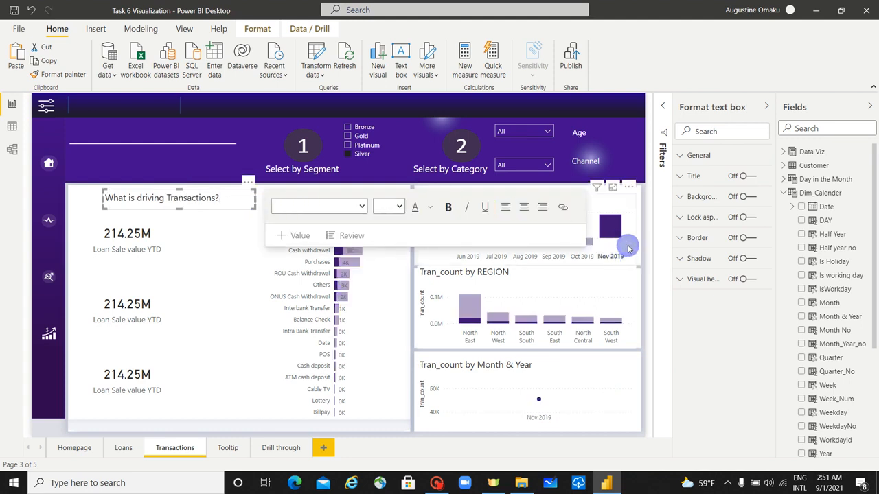
# Turn off the titles of the MoM Var by Month & Year and Tran_count by REGION column charts together.
pyautogui.click(627, 249)
pyautogui.click(608, 291)
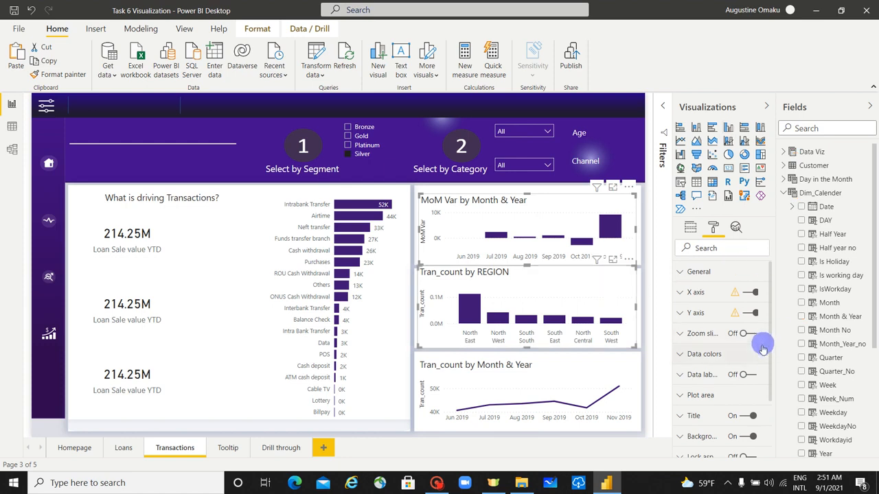
pyautogui.click(751, 419)
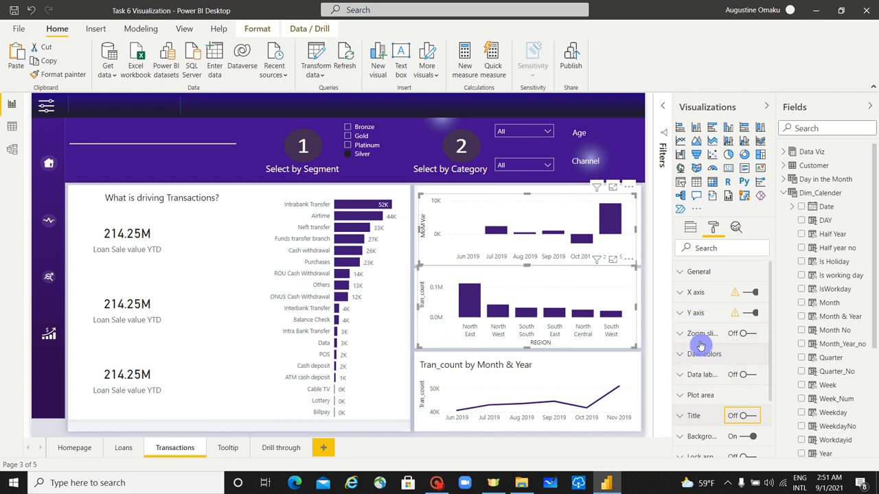
# Turn off the Y axis title and the whole Y axis on the two selected column charts.
pyautogui.click(679, 313)
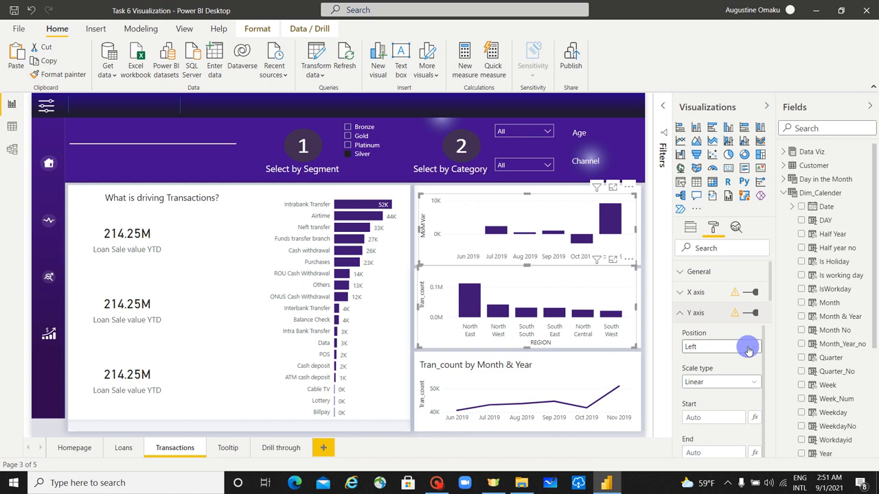
pyautogui.scroll(-1, 747, 351)
pyautogui.scroll(1, 748, 364)
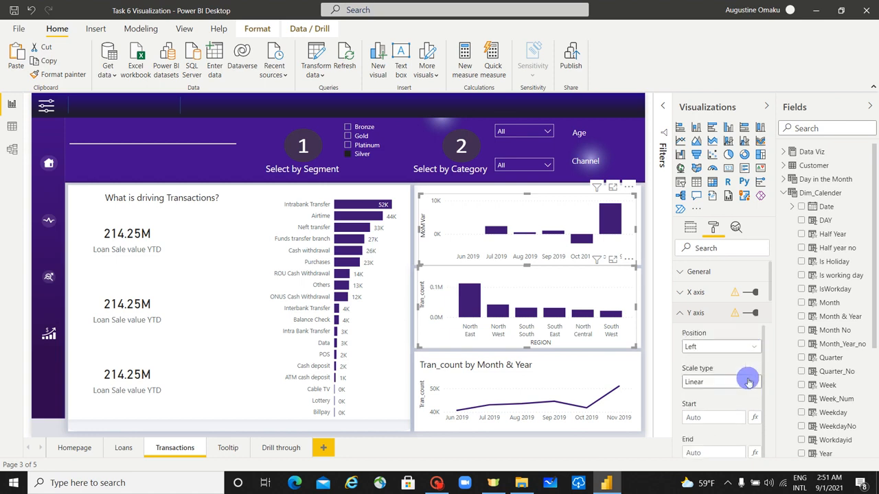
pyautogui.scroll(-1, 748, 381)
pyautogui.moveTo(765, 290); pyautogui.dragTo(777, 353)
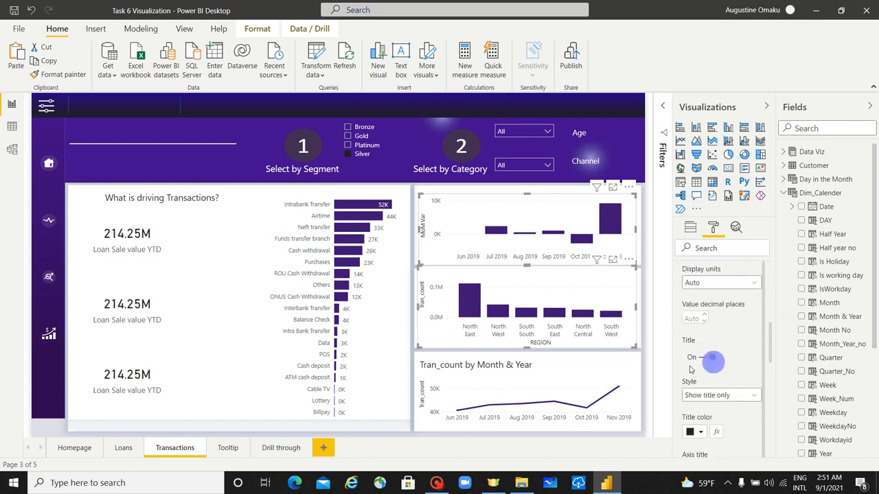
pyautogui.click(701, 358)
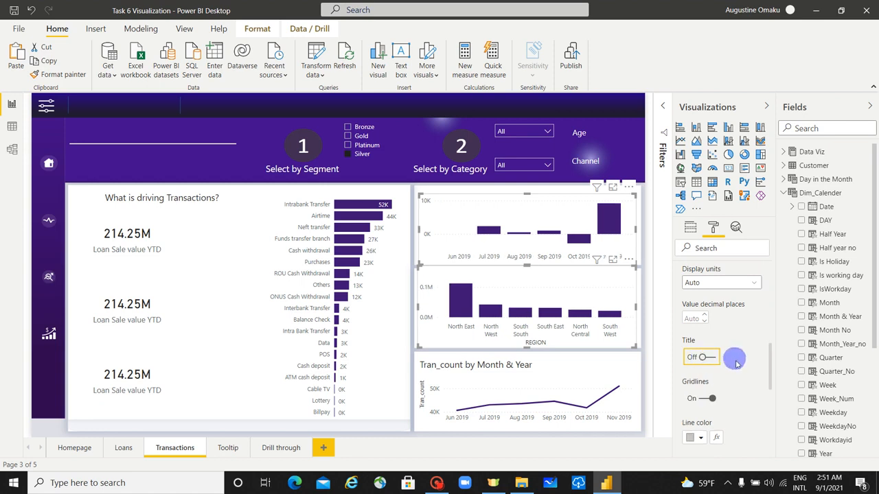
pyautogui.scroll(10, 738, 368)
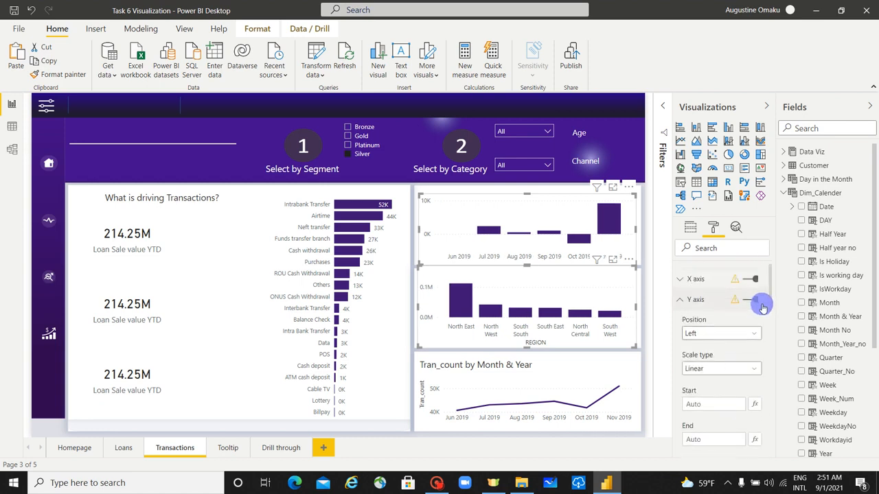
pyautogui.click(755, 301)
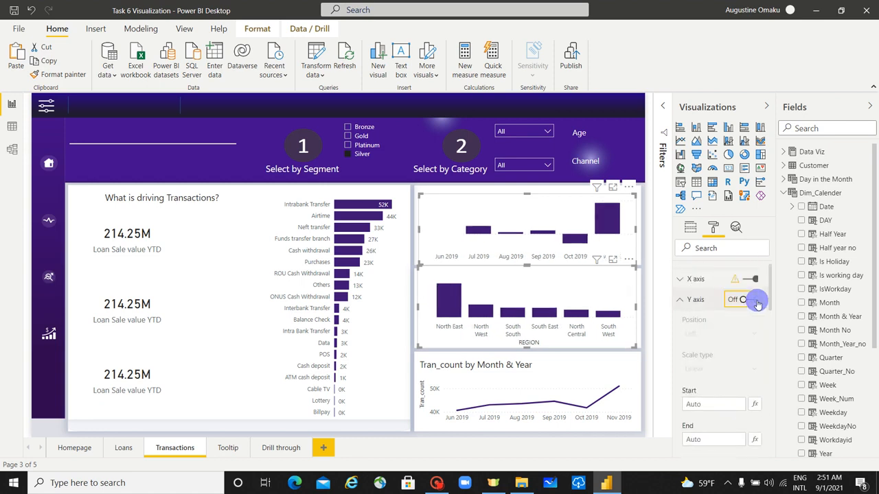
# Turn off the background and turn on data labels for the two selected column charts.
pyautogui.click(680, 279)
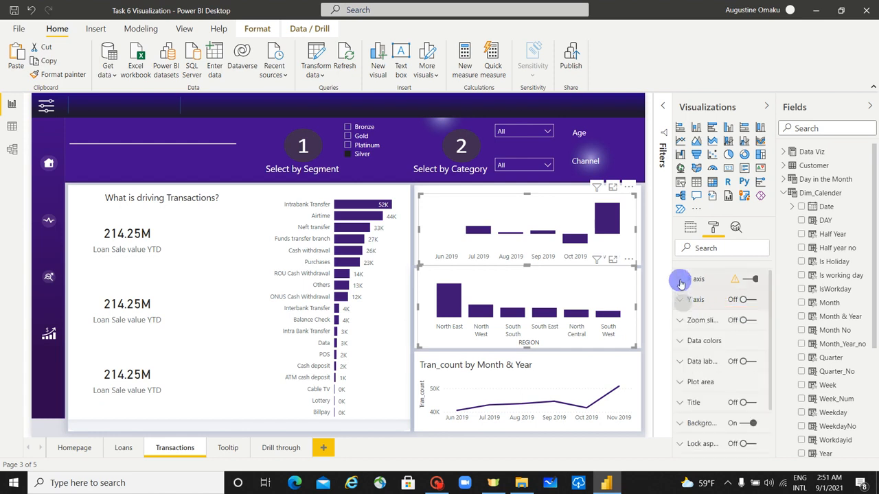
pyautogui.scroll(-5, 727, 378)
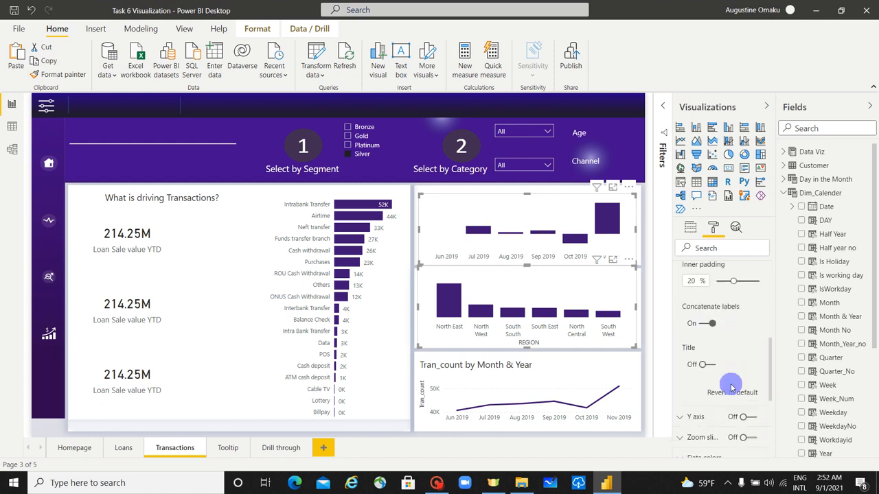
pyautogui.scroll(5, 710, 316)
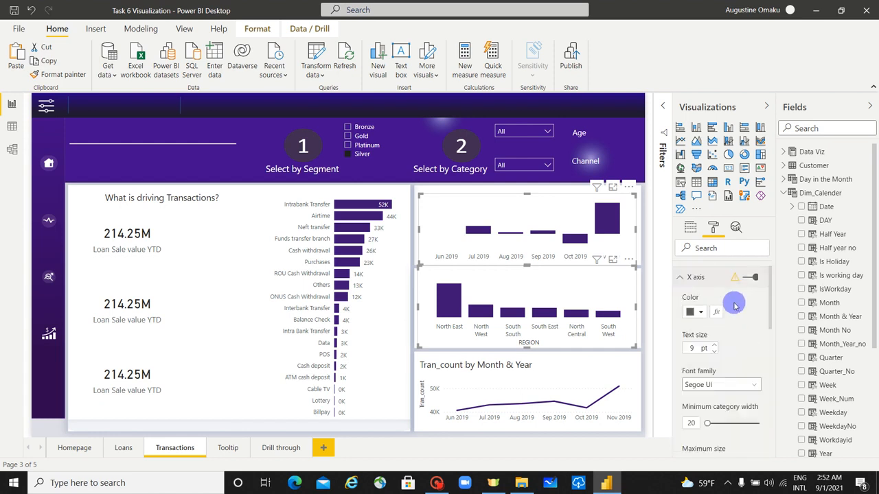
pyautogui.click(683, 293)
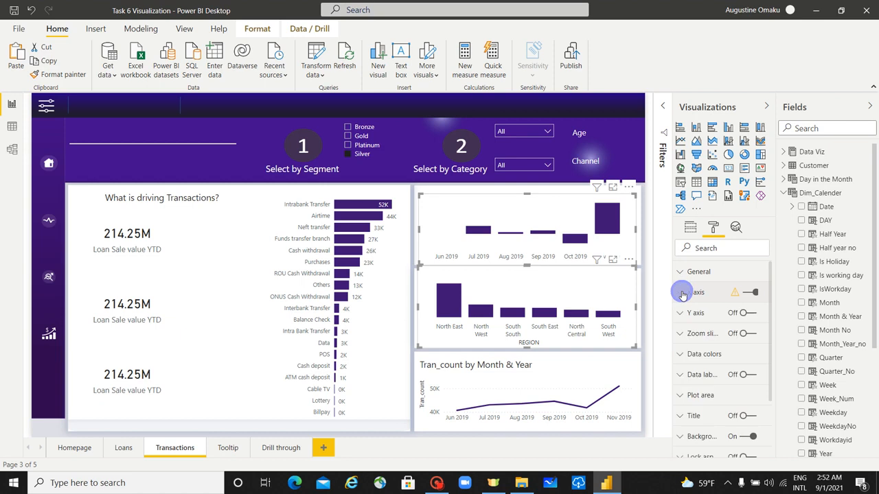
pyautogui.scroll(-1, 758, 398)
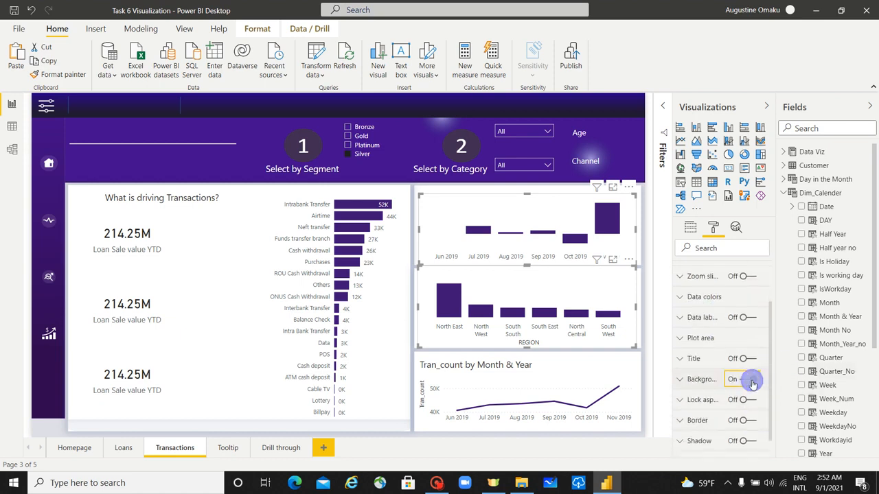
pyautogui.click(751, 381)
pyautogui.click(751, 319)
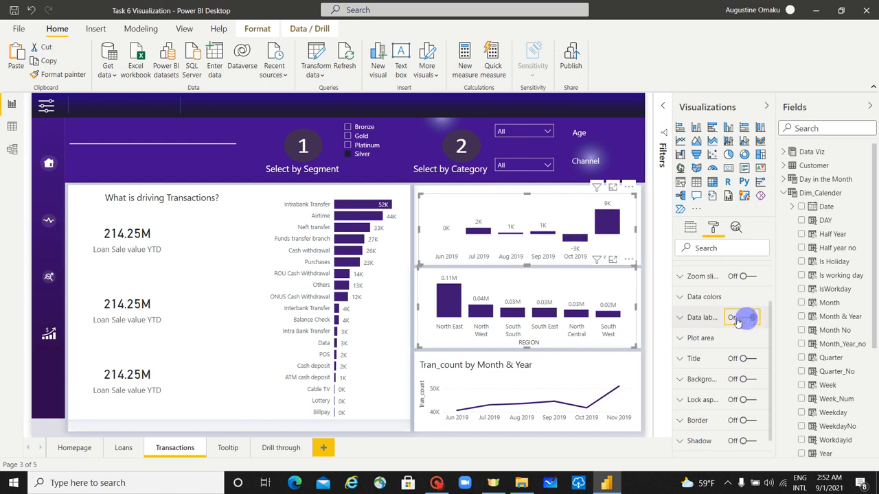
# Set the data label display units of the region column chart to None.
pyautogui.click(553, 289)
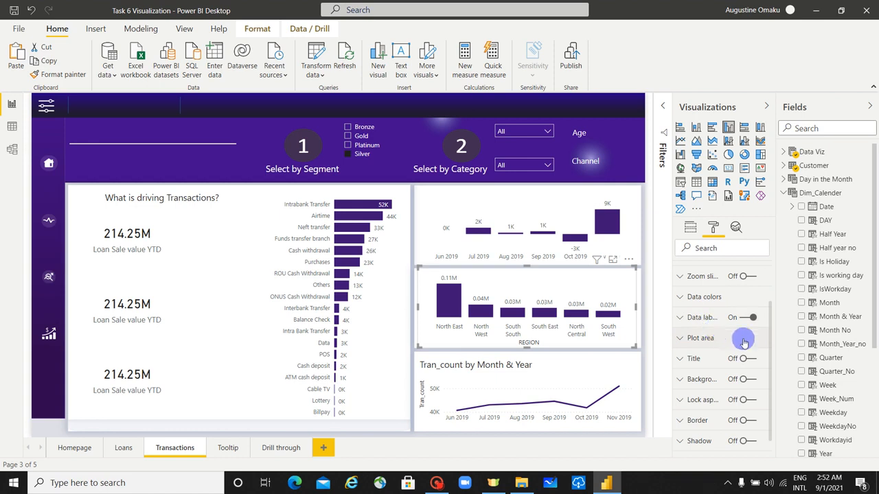
pyautogui.scroll(2, 718, 333)
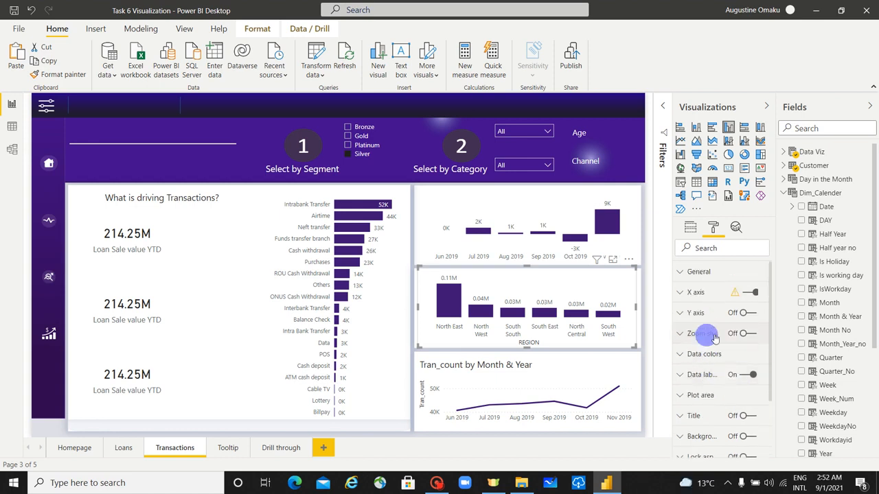
pyautogui.click(681, 374)
pyautogui.scroll(-3, 729, 374)
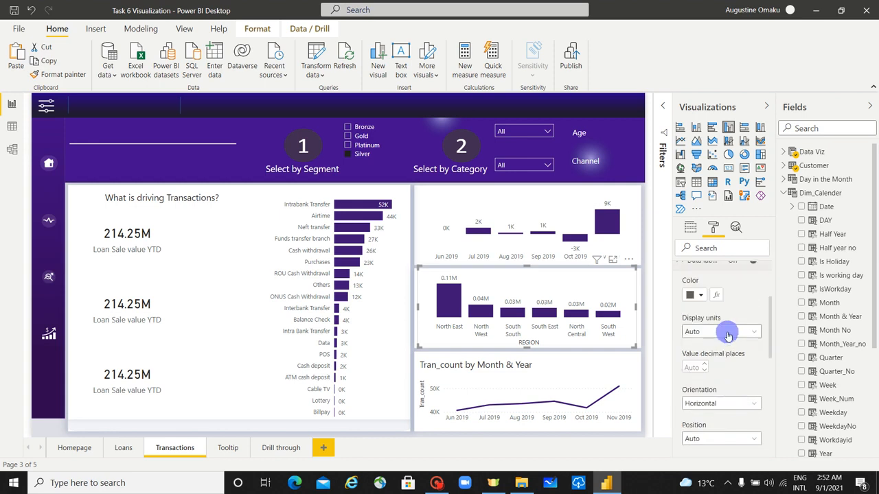
pyautogui.click(726, 332)
pyautogui.click(722, 356)
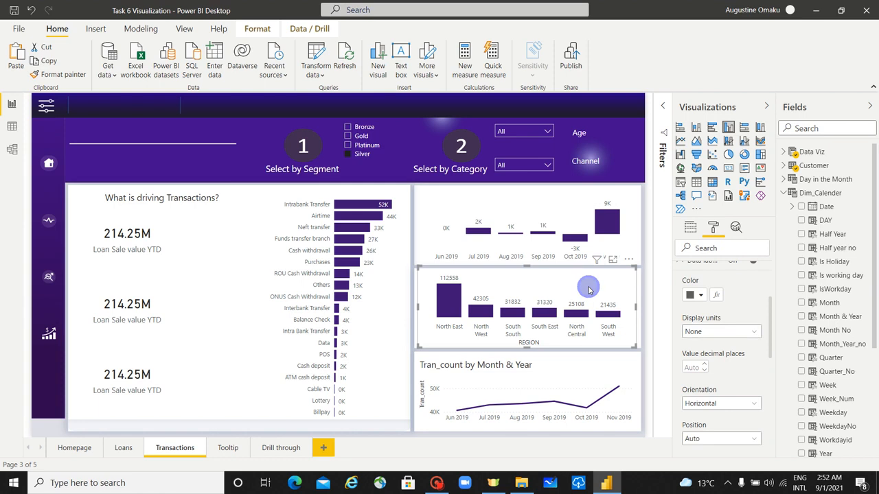
# Apply the thousands separator to the Tran_count measure in the Data Viz table.
pyautogui.click(784, 154)
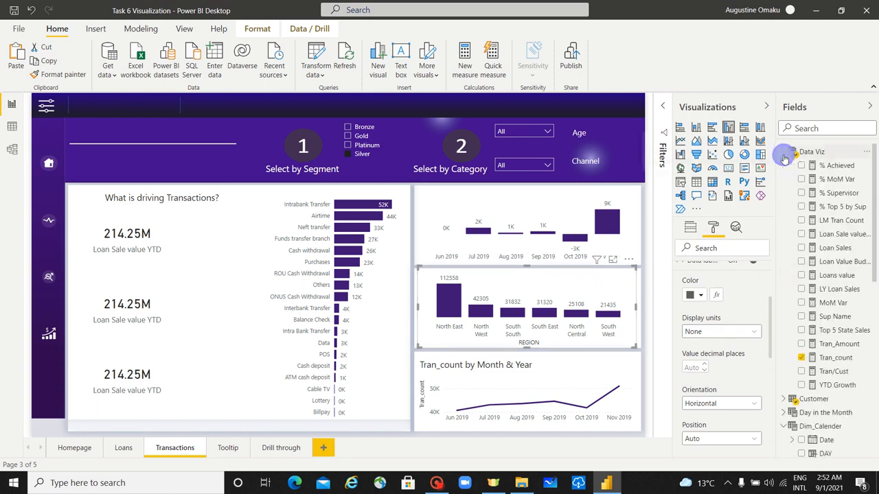
pyautogui.click(833, 359)
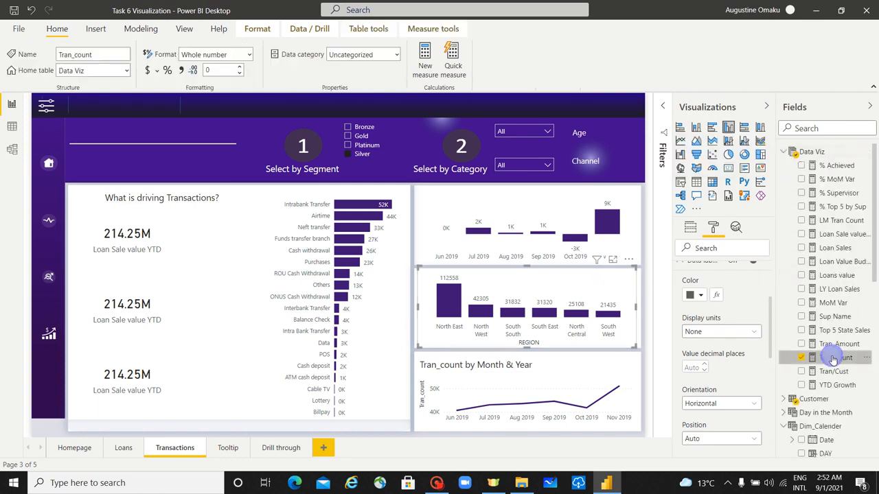
pyautogui.click(182, 71)
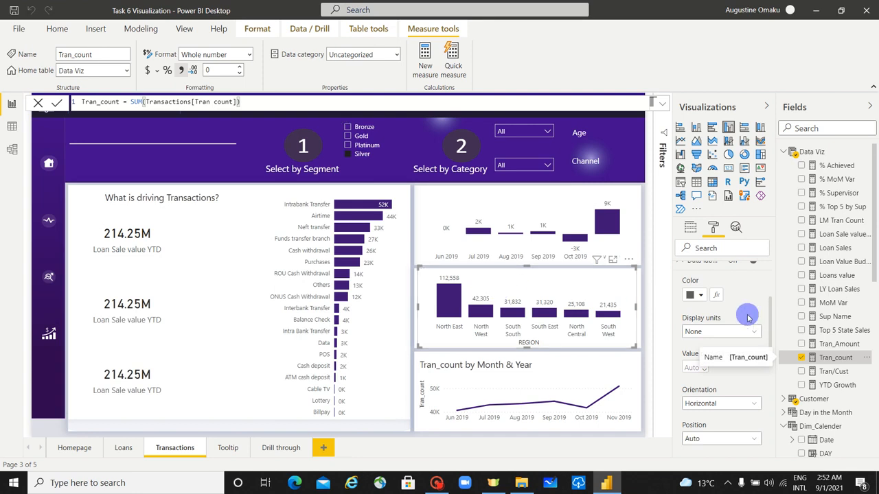
# Set the data label display units of the MoM Var column chart to None.
pyautogui.scroll(3, 748, 317)
pyautogui.click(634, 231)
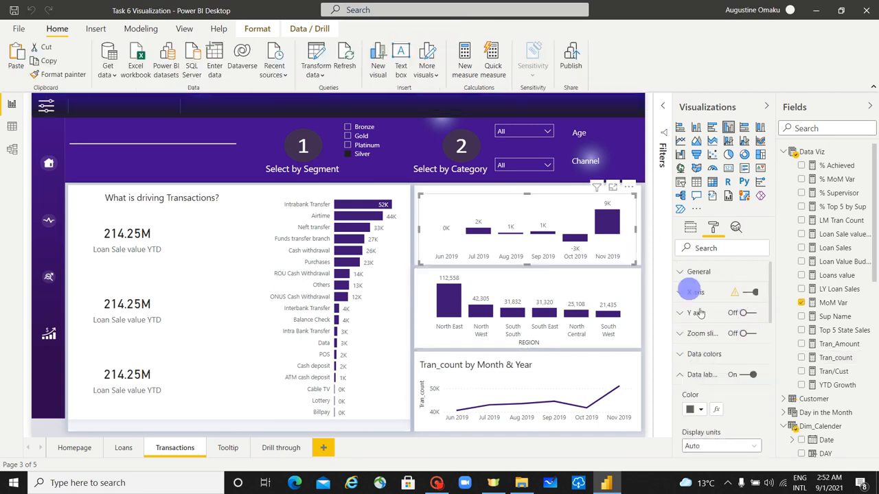
pyautogui.scroll(-2, 738, 405)
pyautogui.click(733, 388)
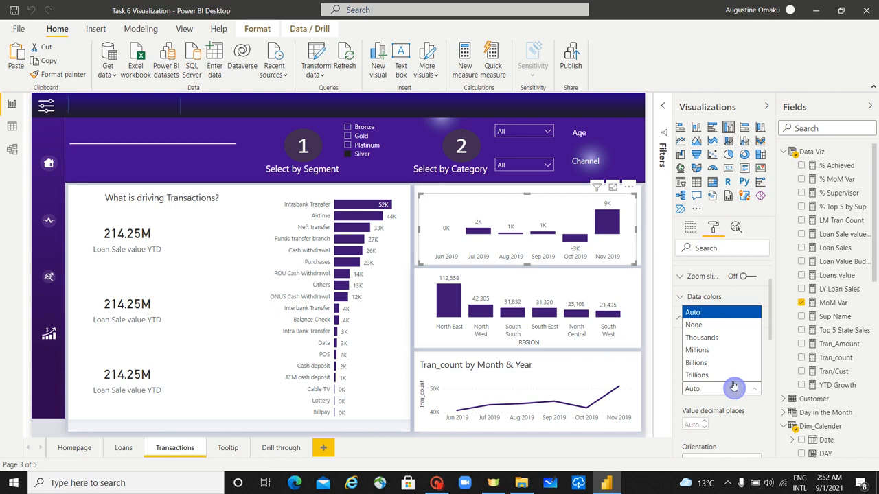
pyautogui.click(713, 325)
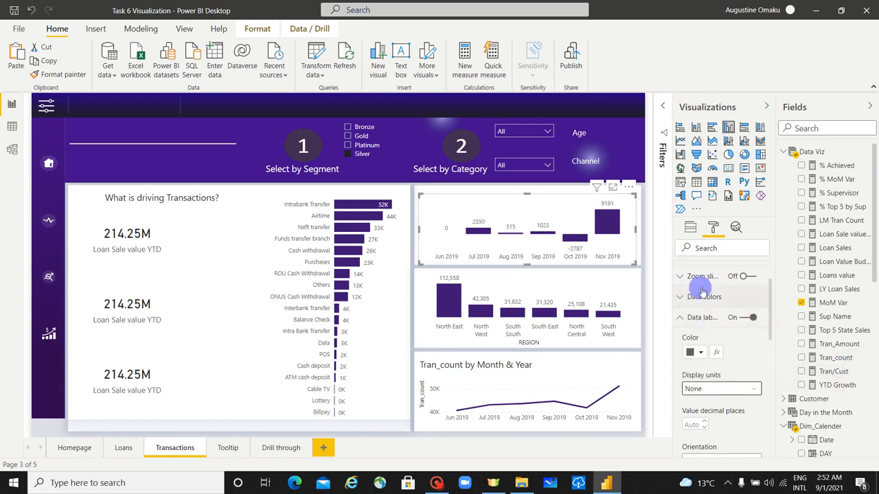
# Apply the thousands separator to the MoM Var measure.
pyautogui.click(695, 230)
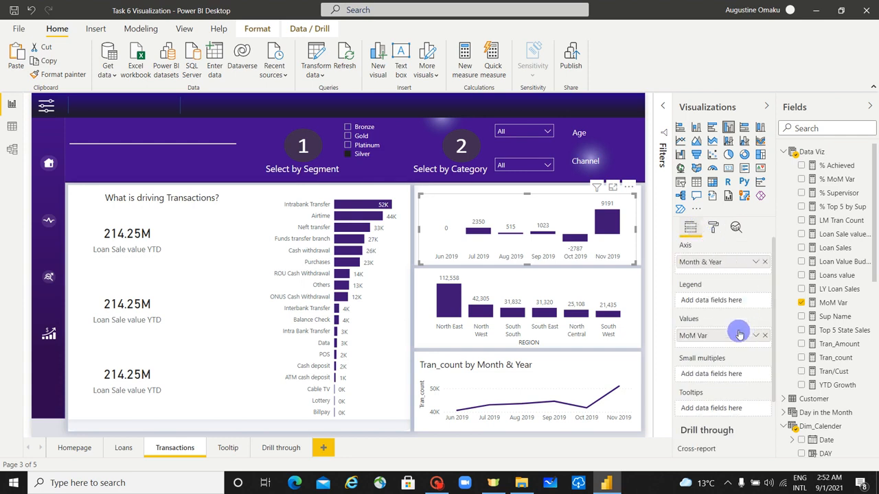
pyautogui.click(843, 302)
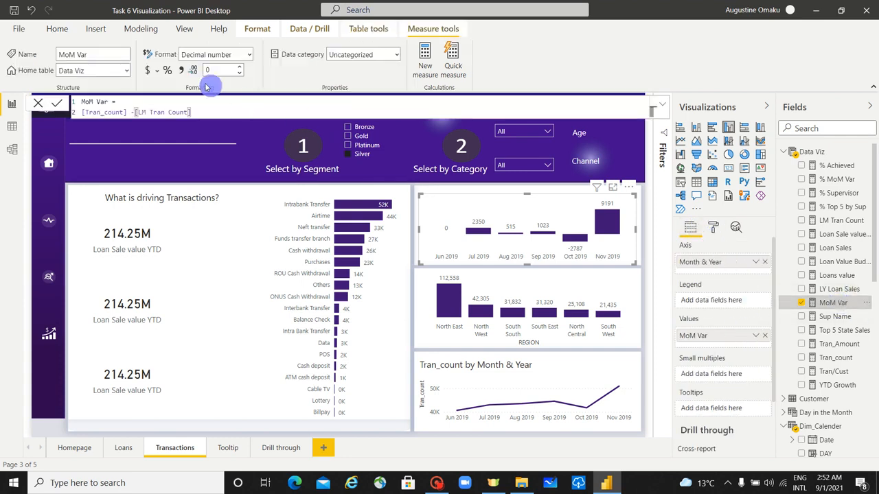
pyautogui.click(183, 71)
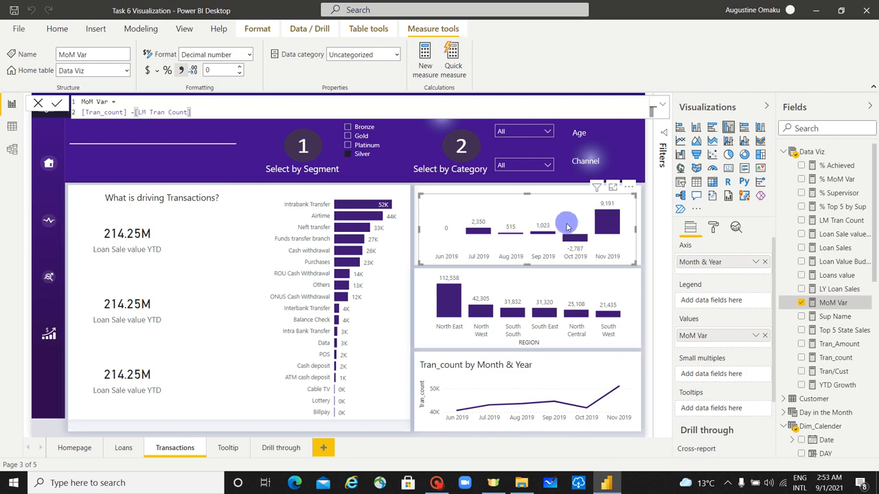
# Open conditional formatting for the MoM Var chart's default column color and set it to format by Rules.
pyautogui.click(714, 227)
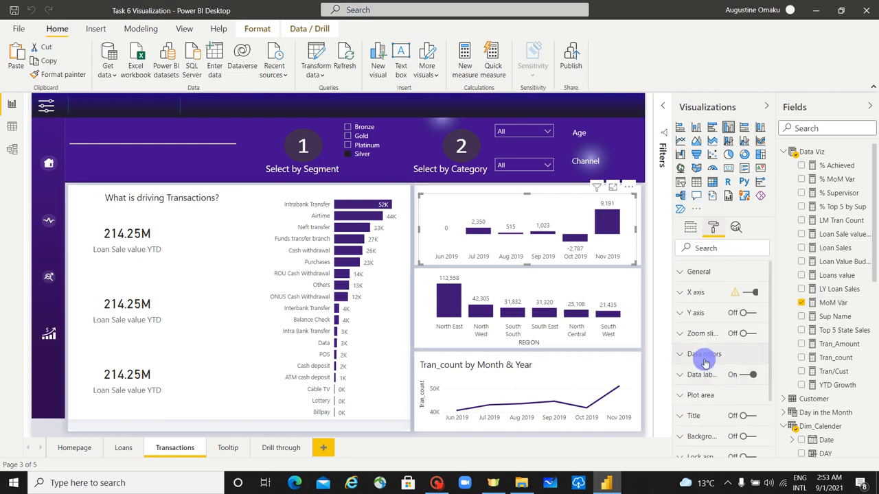
pyautogui.click(705, 355)
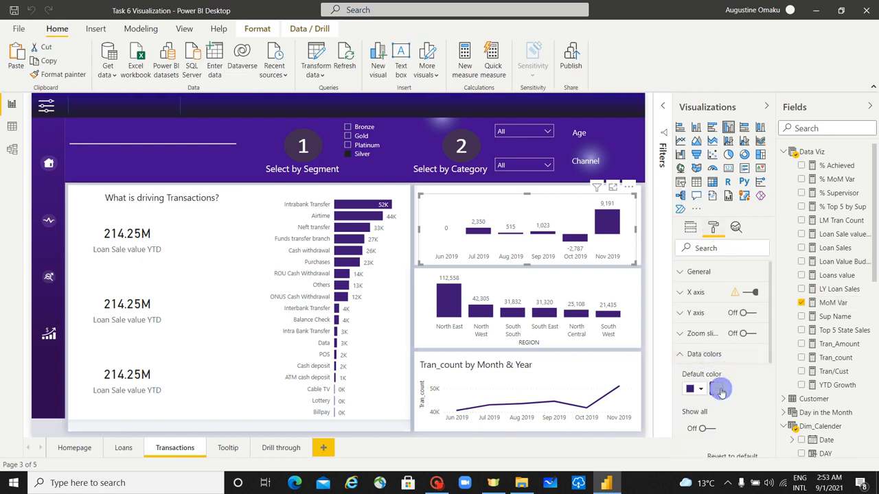
pyautogui.click(719, 391)
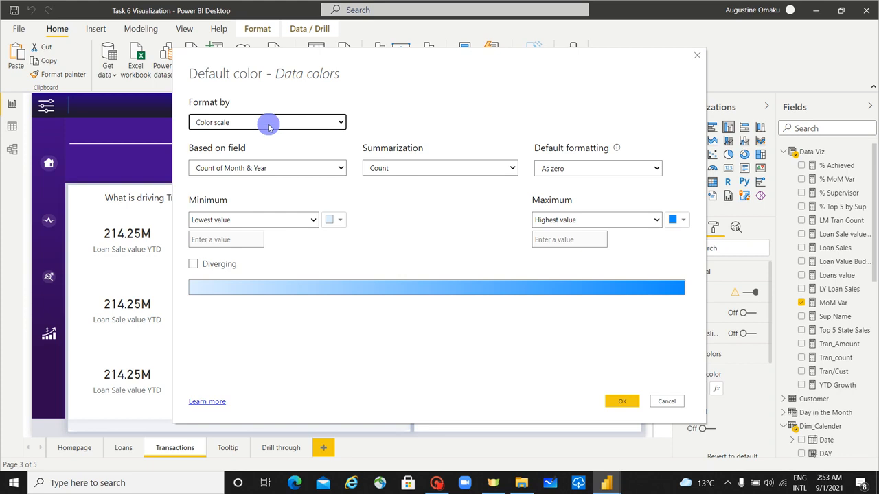
pyautogui.click(269, 124)
pyautogui.click(265, 145)
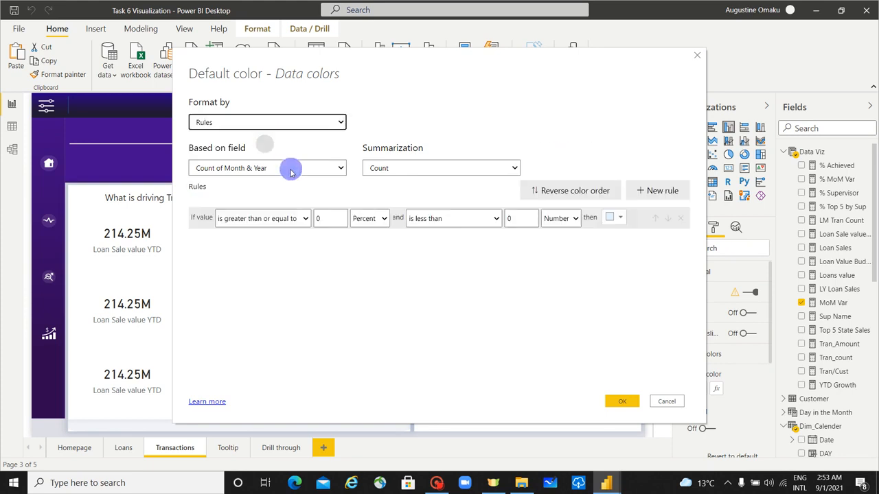
# Set the first color rule to red for values from the blank Minimum as Number up to less than 0.
pyautogui.doubleClick(332, 219)
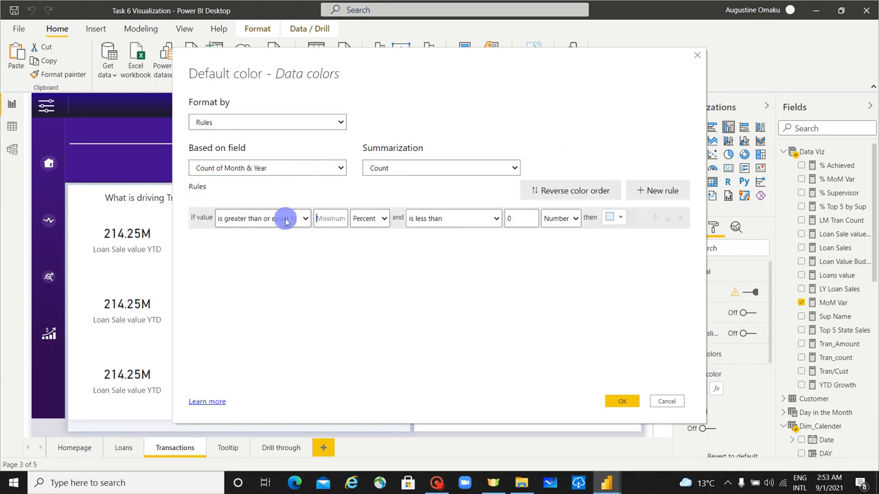
pyautogui.click(372, 218)
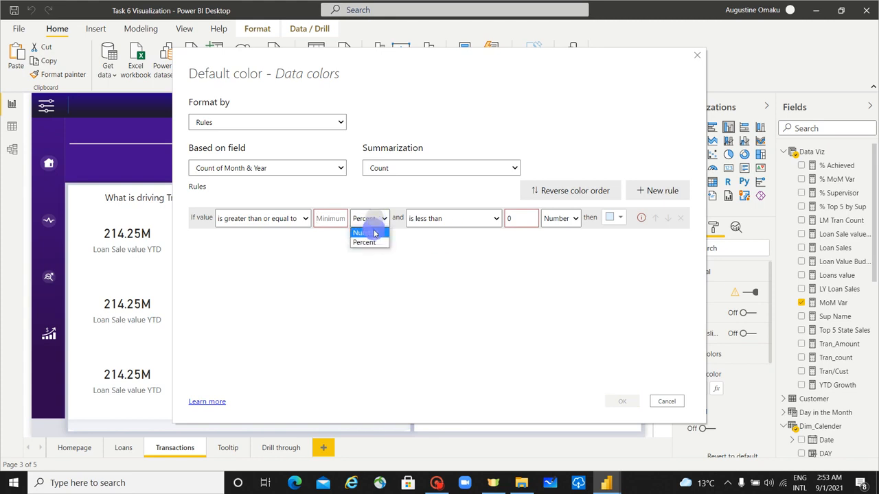
pyautogui.click(374, 233)
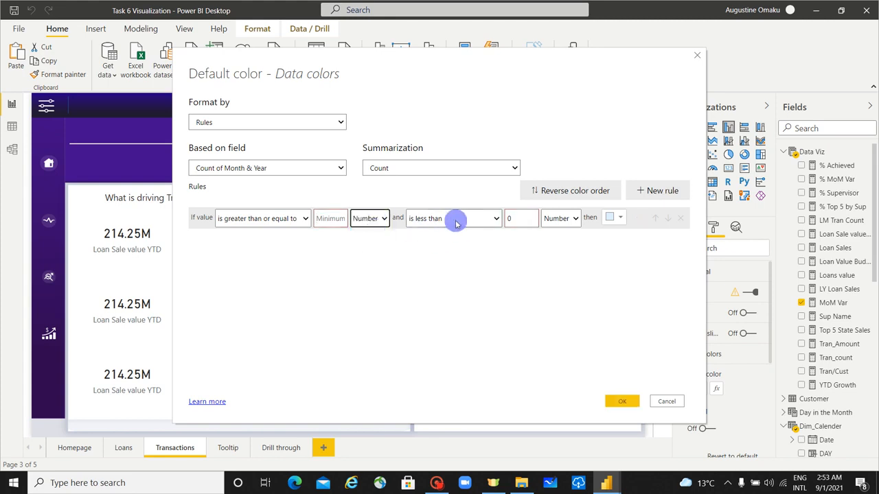
pyautogui.click(507, 218)
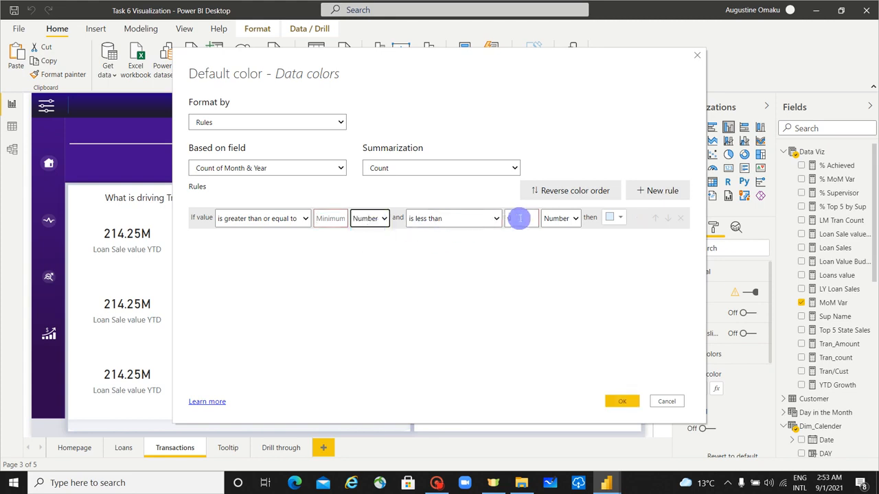
pyautogui.click(613, 218)
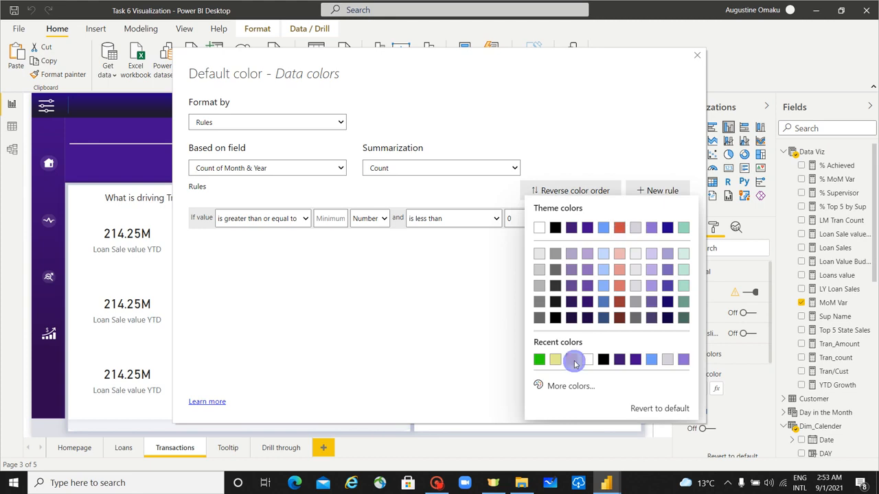
pyautogui.click(575, 361)
# Add a second color rule that shows values equal to the Number 0 in yellow.
pyautogui.click(660, 190)
pyautogui.click(267, 239)
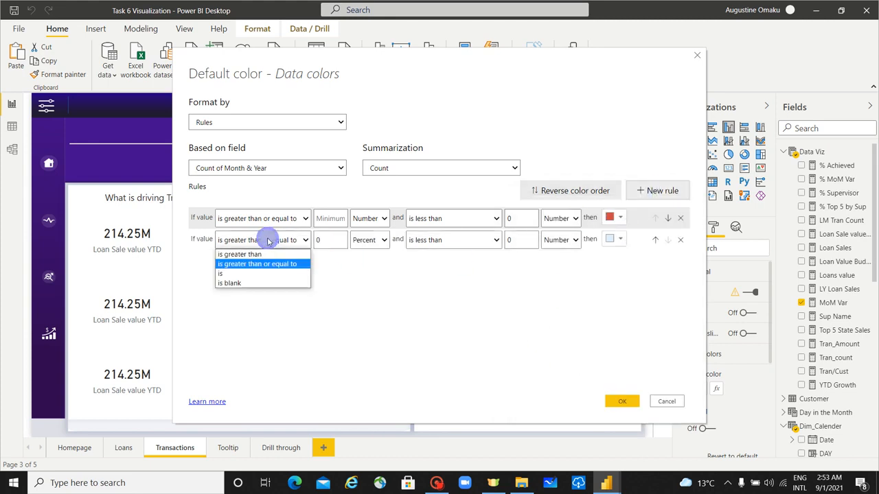
pyautogui.click(251, 274)
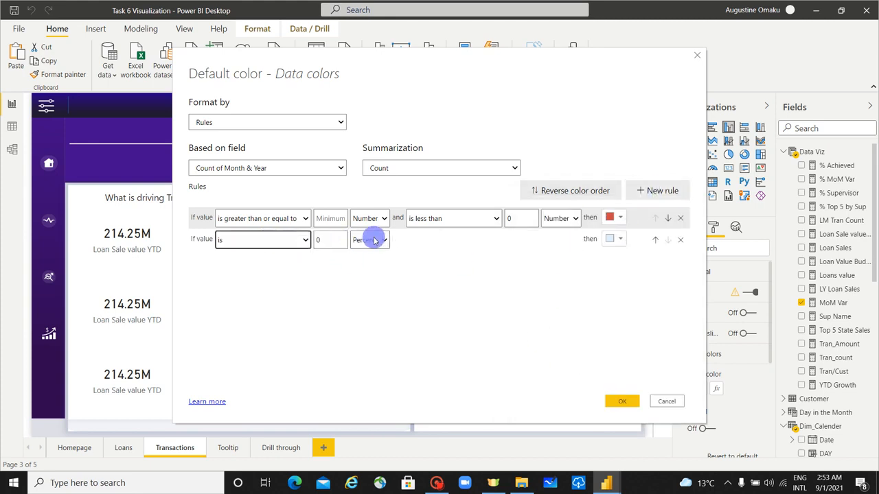
pyautogui.click(374, 240)
pyautogui.click(369, 260)
pyautogui.click(610, 239)
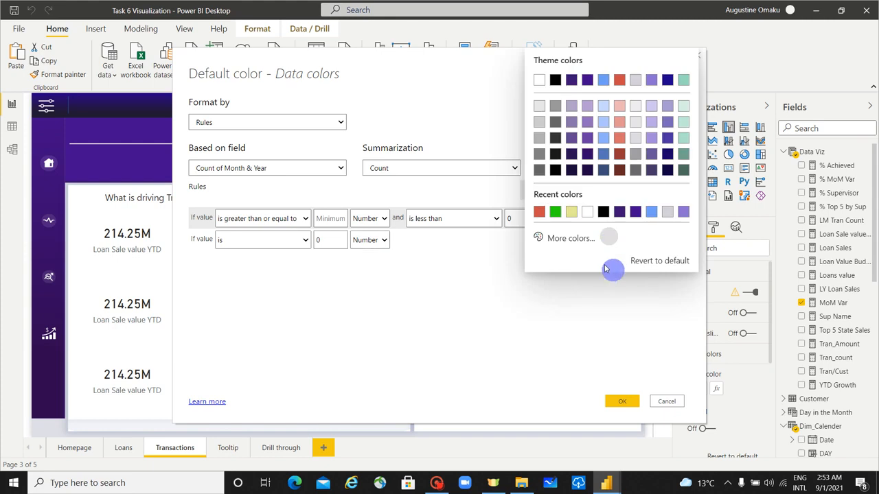
pyautogui.click(571, 212)
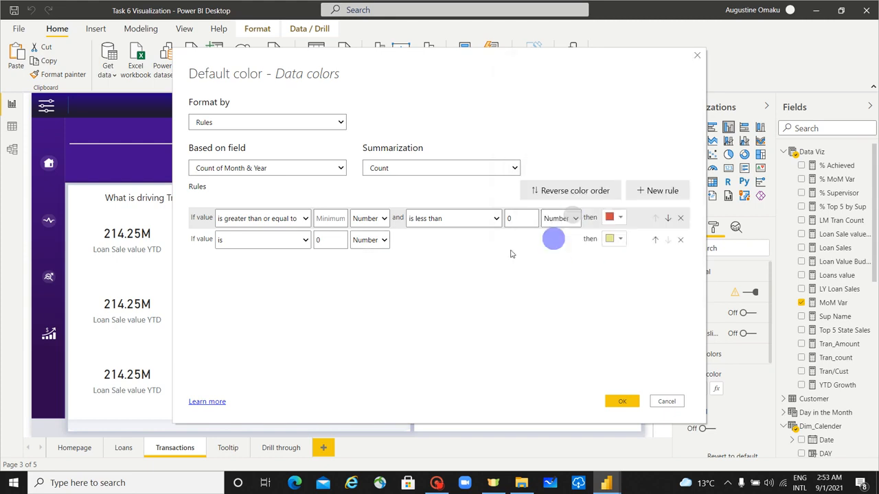
# Add a third rule coloring values greater than 0 and less than the blank Maximum, both as Number, green, and apply the rules.
pyautogui.click(638, 193)
pyautogui.click(288, 261)
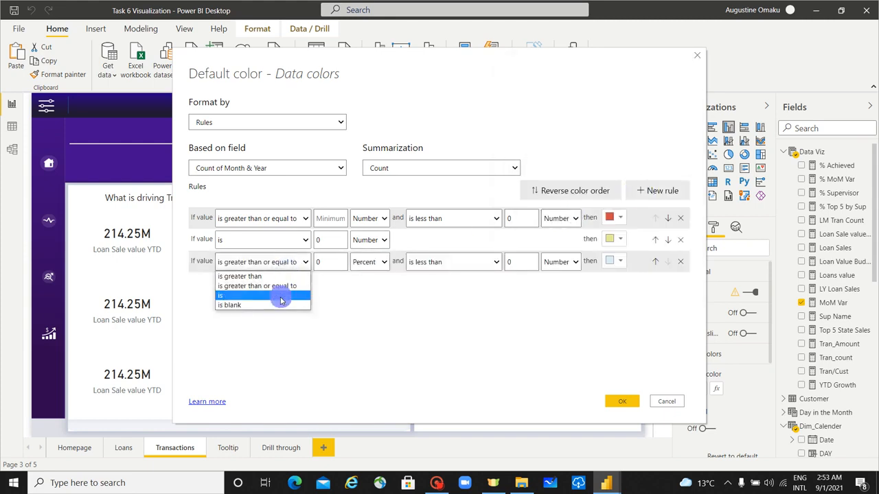
pyautogui.click(280, 300)
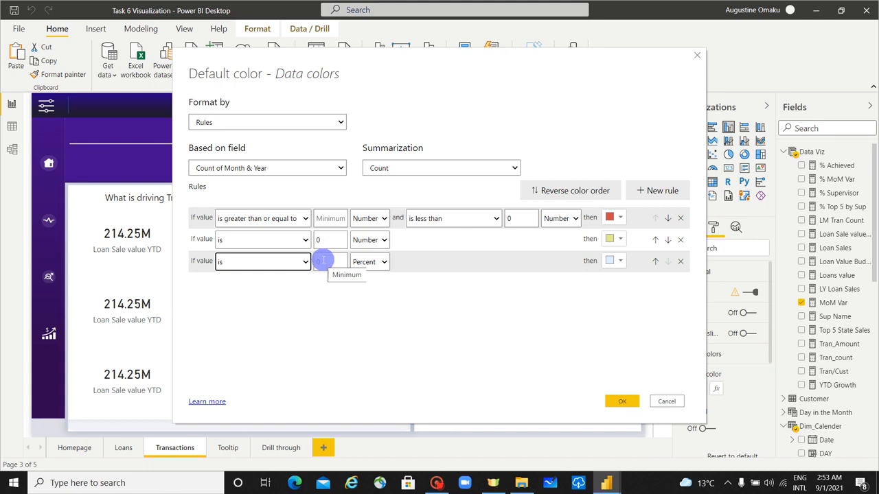
pyautogui.click(278, 262)
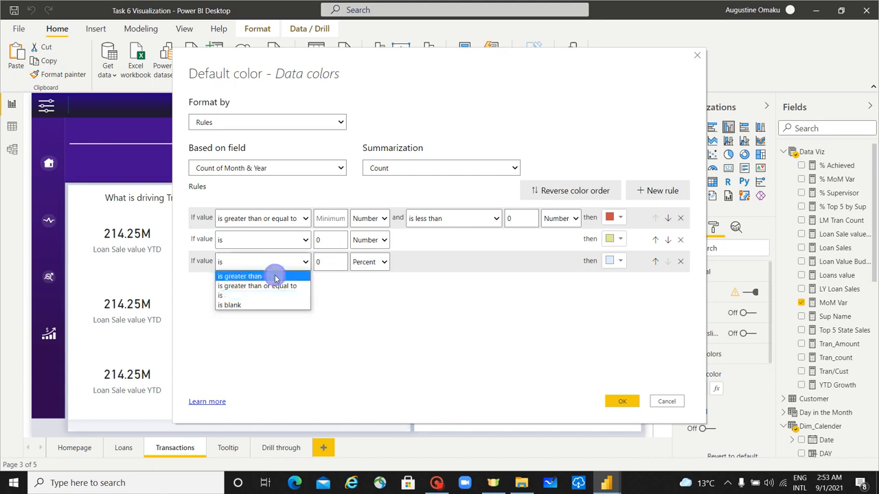
pyautogui.click(274, 278)
pyautogui.click(369, 263)
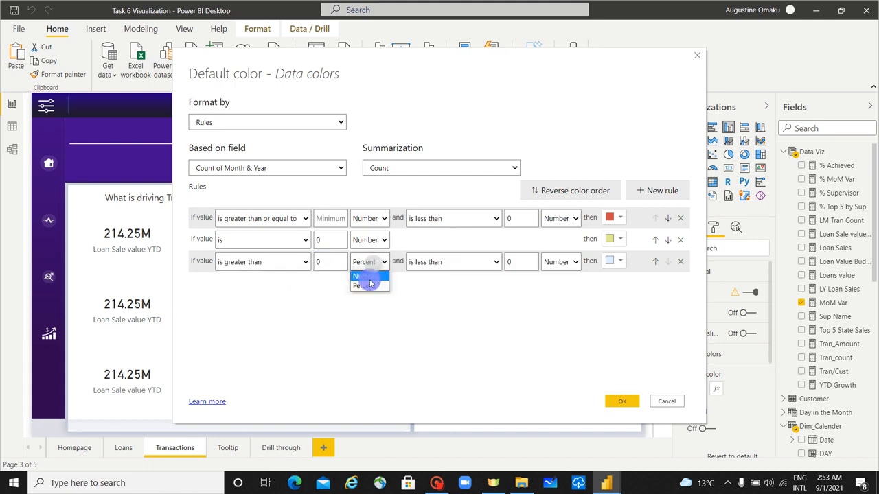
pyautogui.click(369, 277)
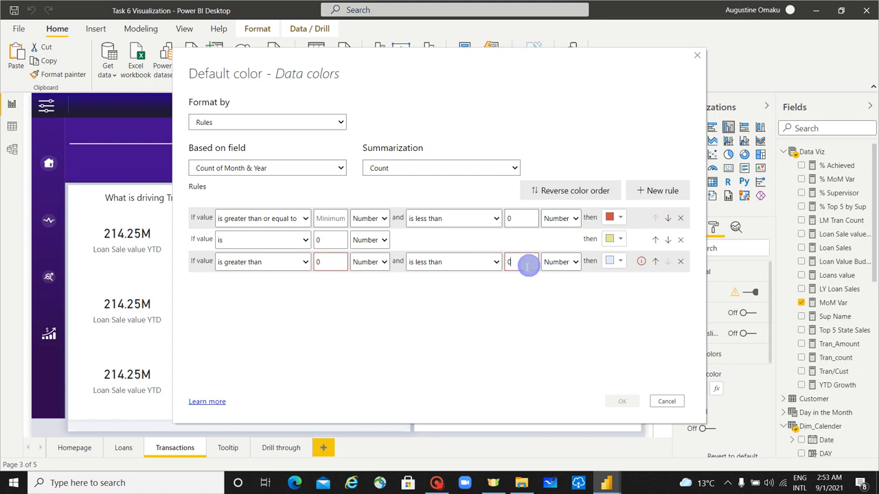
pyautogui.press('BackSpace')
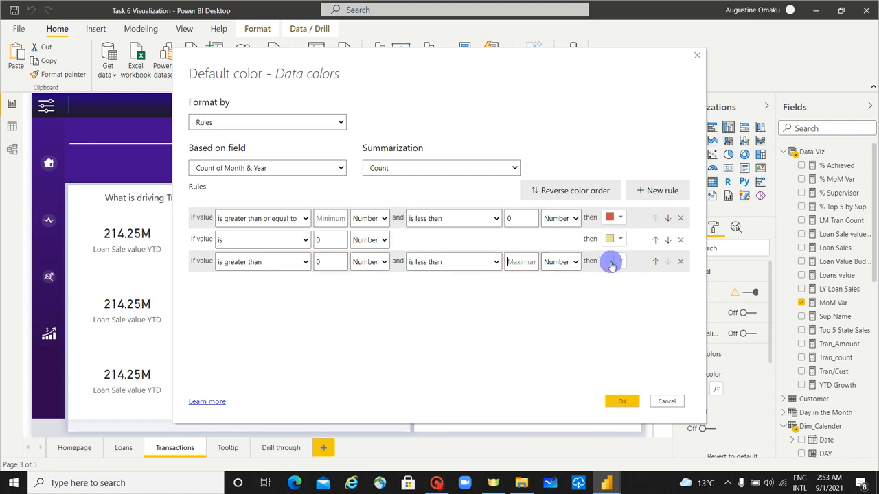
pyautogui.click(611, 265)
pyautogui.click(572, 212)
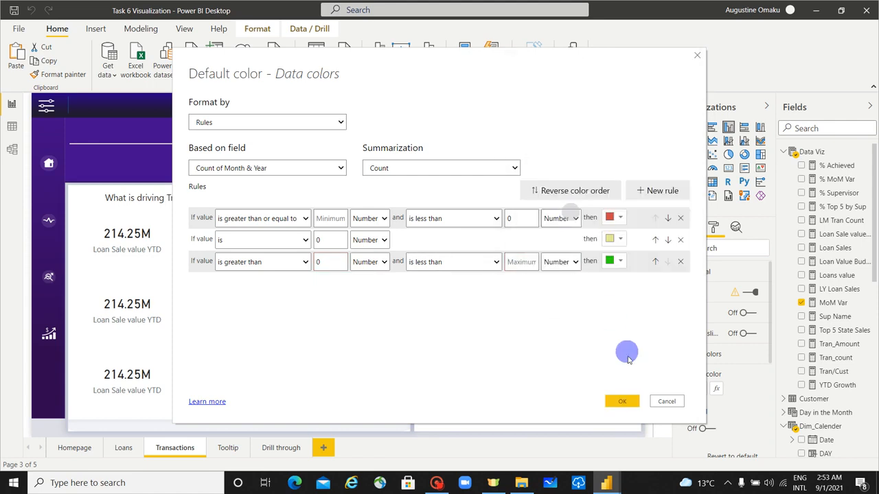
pyautogui.click(622, 401)
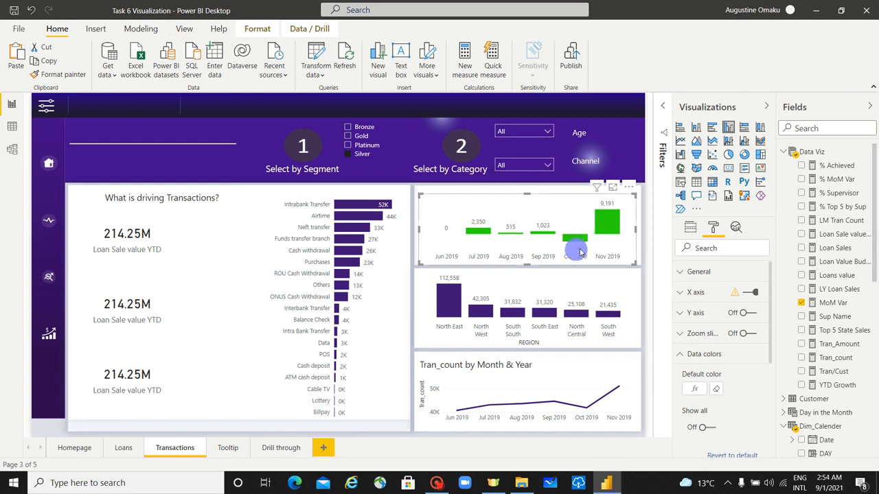
# Edit the MoM Var chart's red rule to start from the blank Minimum as Number and apply the change.
pyautogui.click(713, 391)
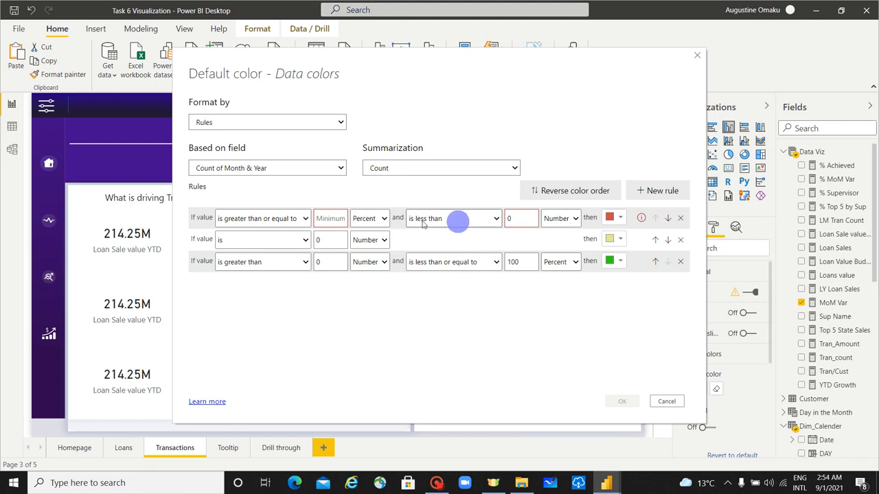
pyautogui.click(377, 222)
pyautogui.click(373, 232)
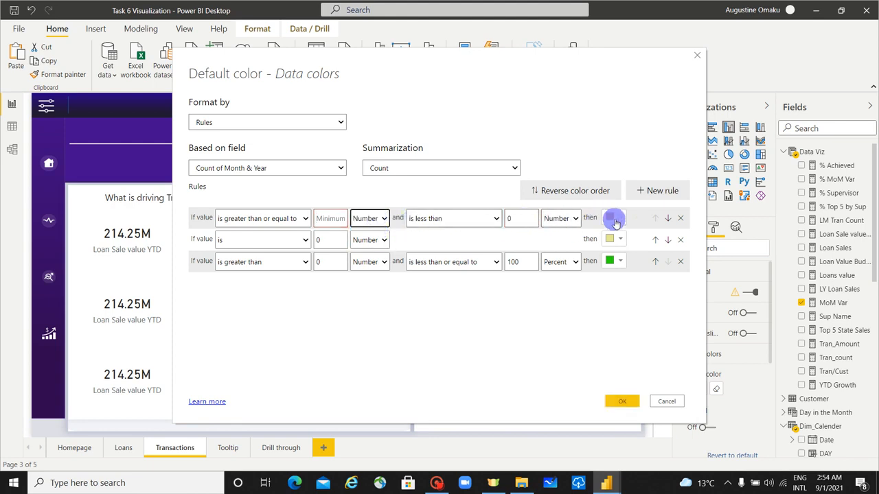
pyautogui.click(620, 401)
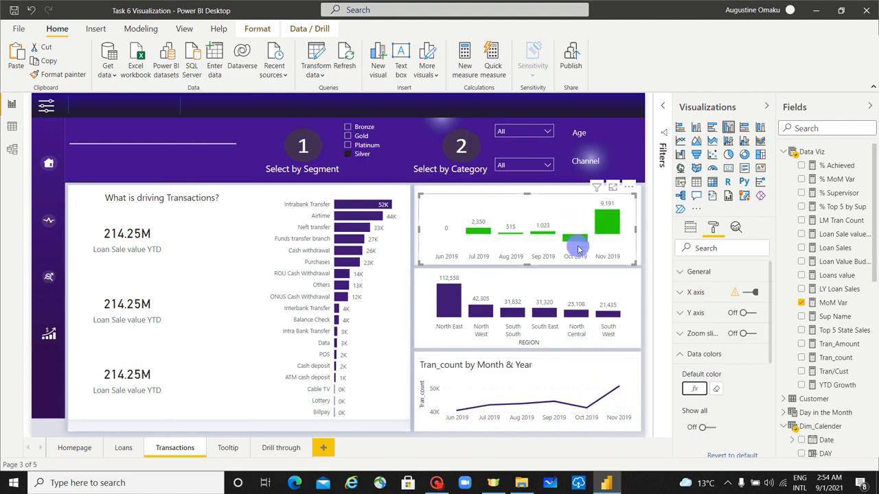
# Reopen the default color rules and set the red rule's lower limit to Number with the Minimum left blank.
pyautogui.click(694, 389)
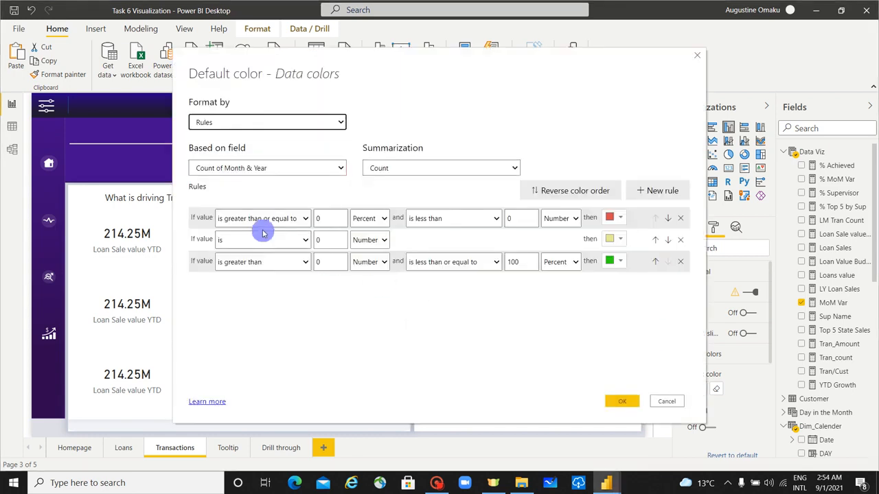
pyautogui.click(357, 218)
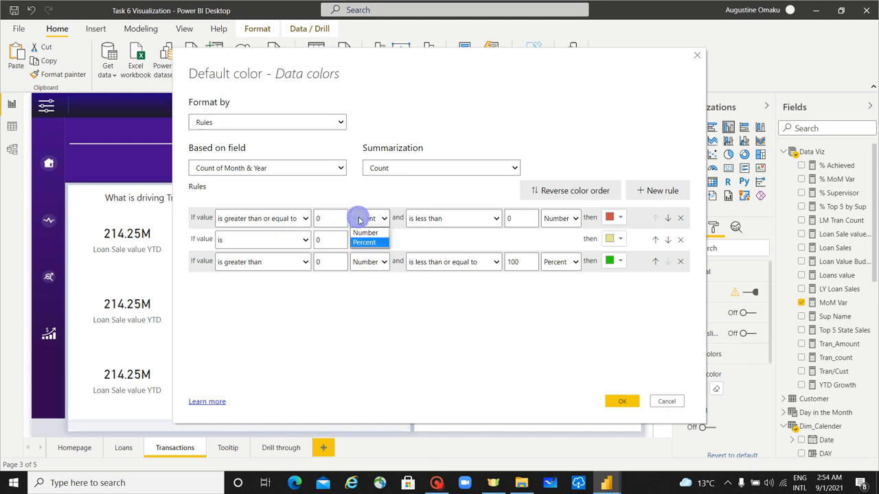
pyautogui.click(365, 233)
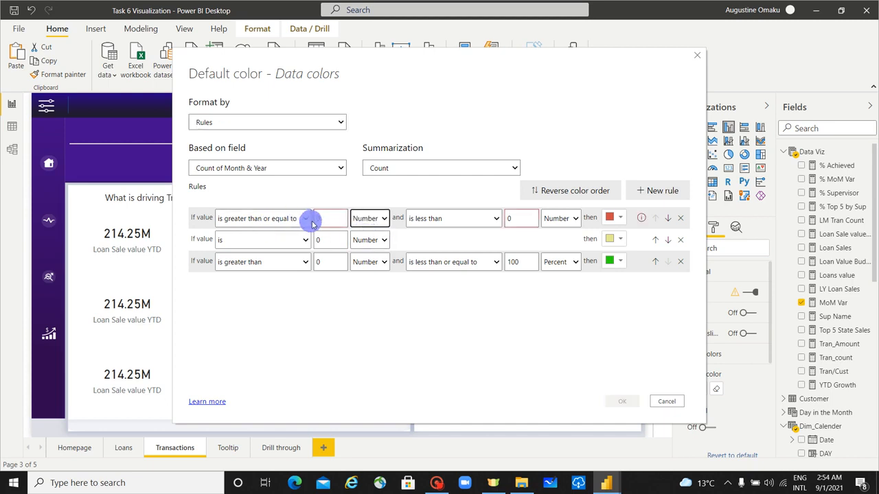
pyautogui.click(332, 218)
pyautogui.write('0')
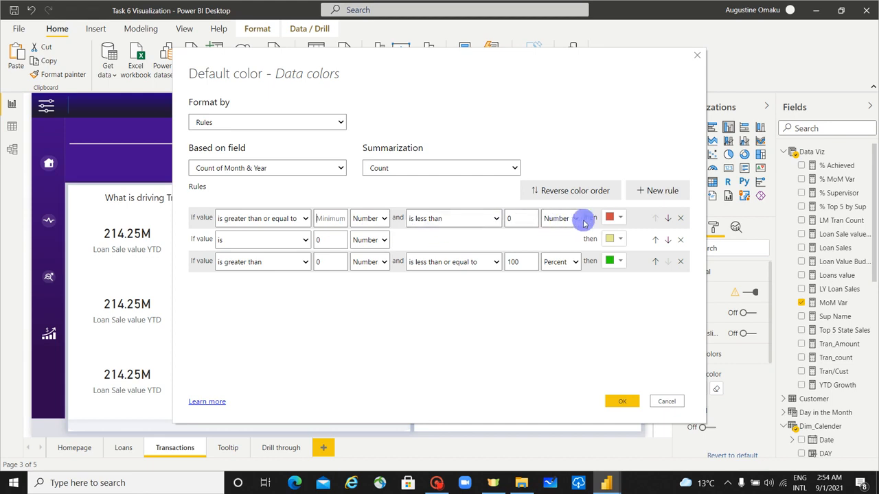
# Set the green rule's upper limit to Number with the Maximum left blank, and apply the rules.
pyautogui.click(569, 264)
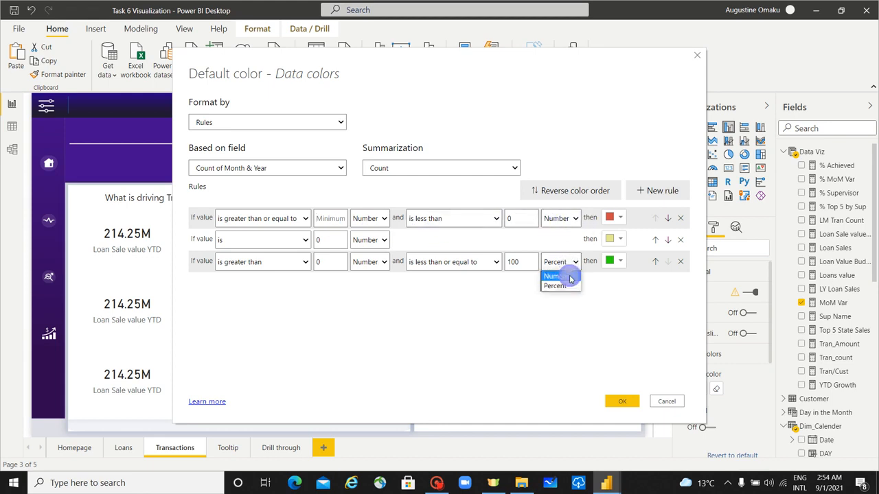
pyautogui.click(569, 277)
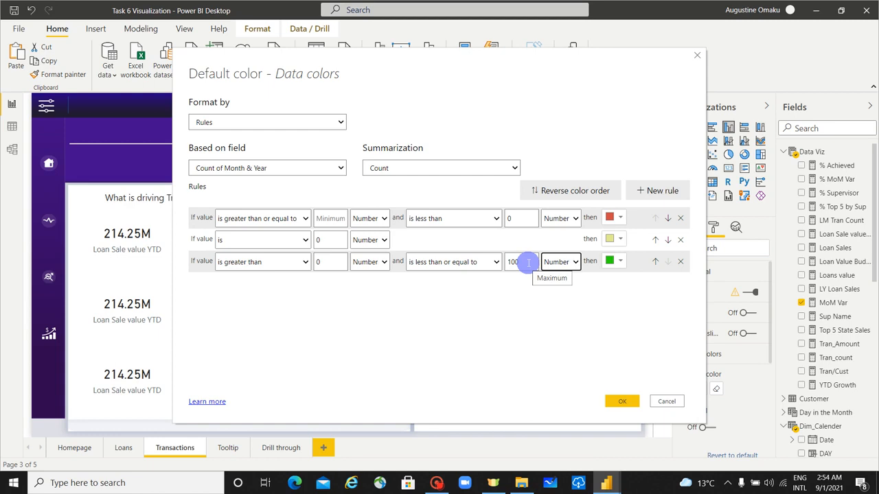
pyautogui.click(529, 262)
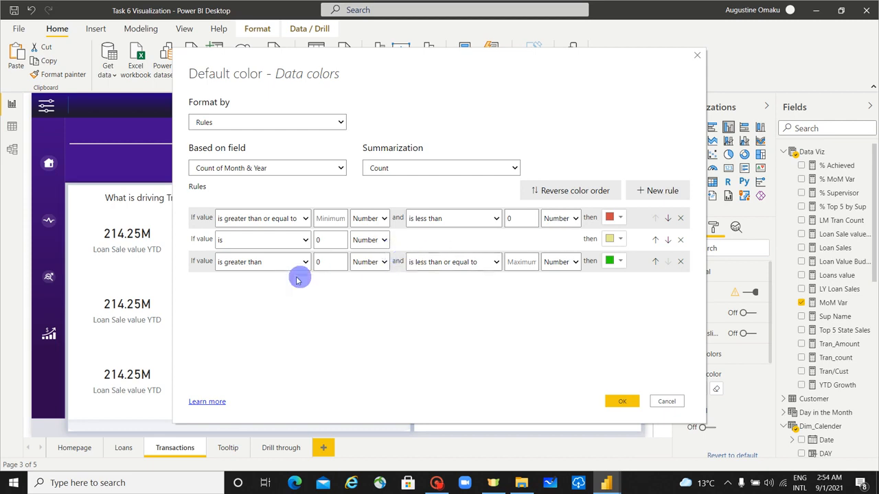
pyautogui.click(622, 403)
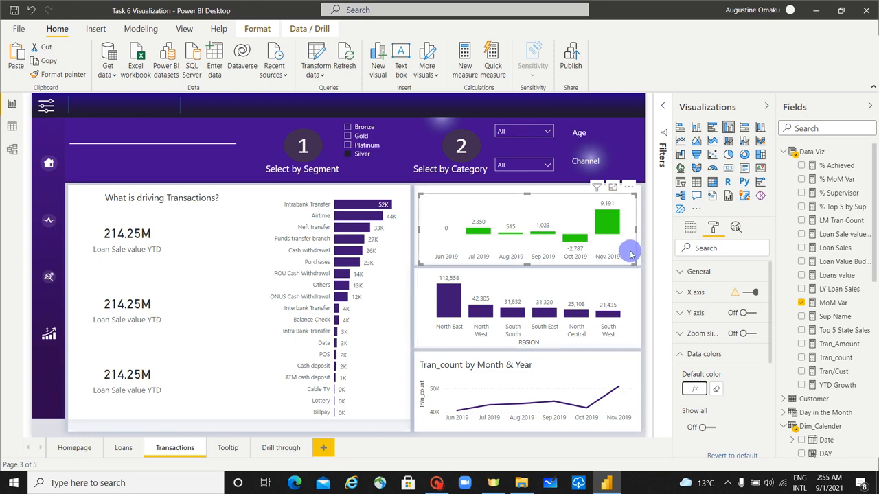
# Leave the reopened color rules unchanged and clear the conditional formatting from the MoM Var chart's default color.
pyautogui.click(696, 392)
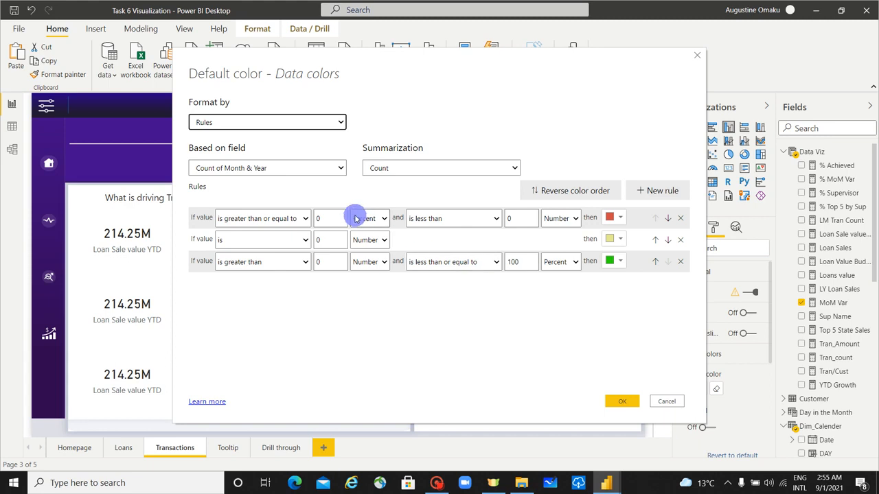
pyautogui.click(672, 401)
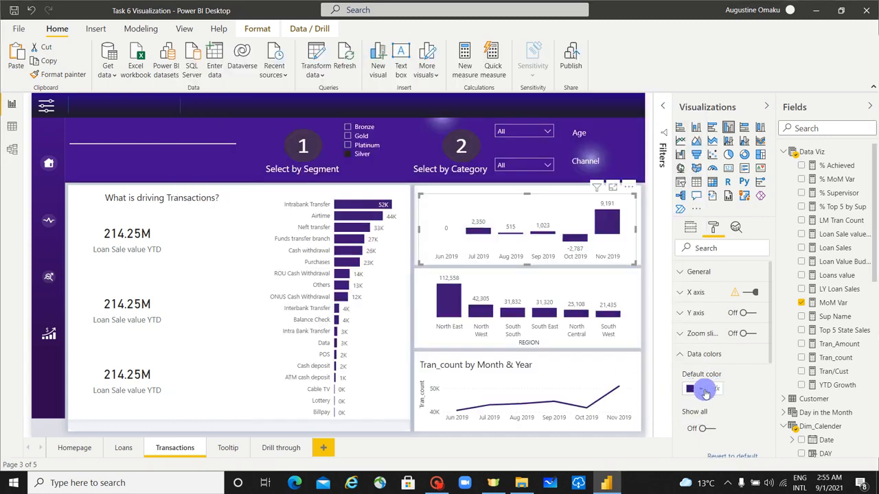
# Open conditional formatting for the monthly chart's default color, base it on the MoM Var measure and format by Rules.
pyautogui.click(715, 389)
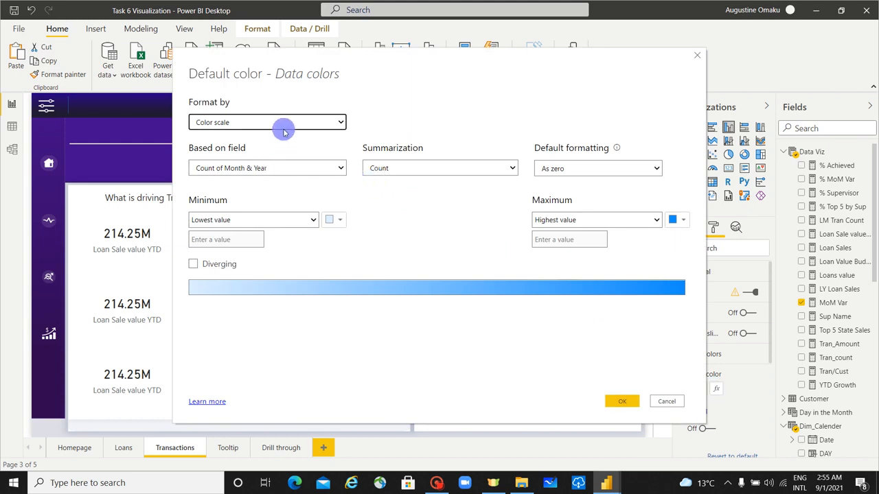
pyautogui.click(293, 173)
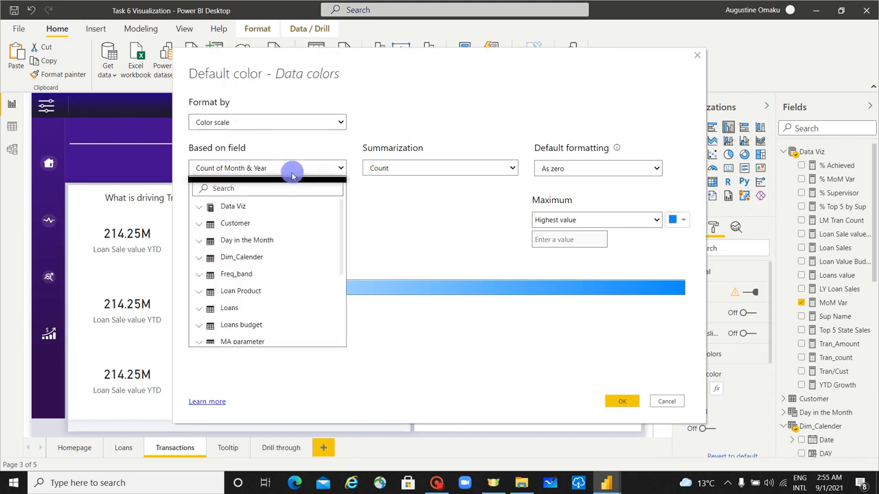
pyautogui.click(198, 207)
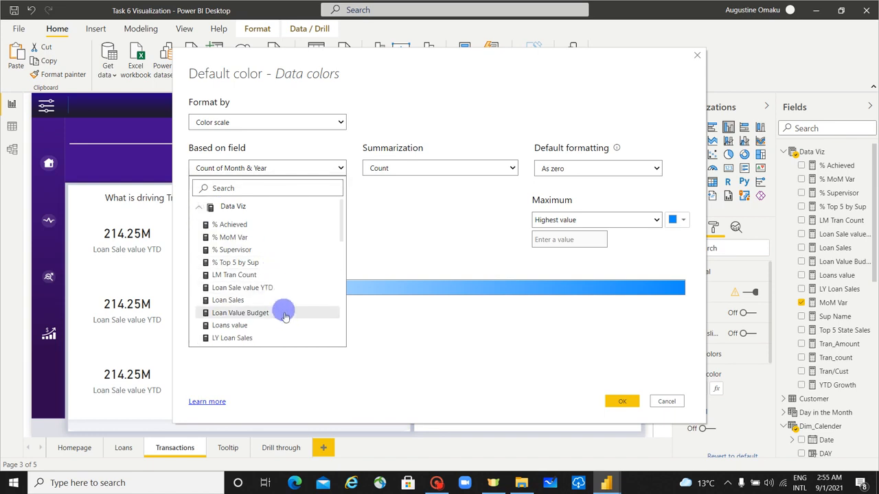
pyautogui.scroll(-2, 285, 317)
pyautogui.scroll(2, 282, 295)
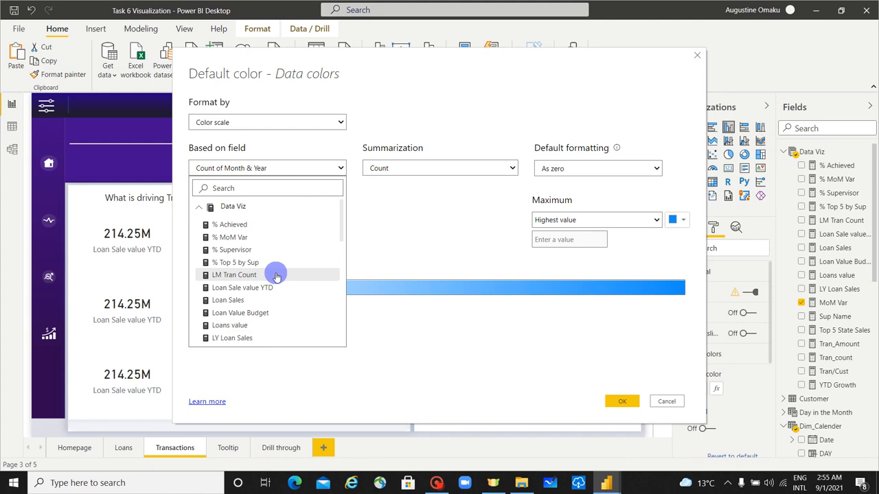
pyautogui.scroll(-2, 275, 278)
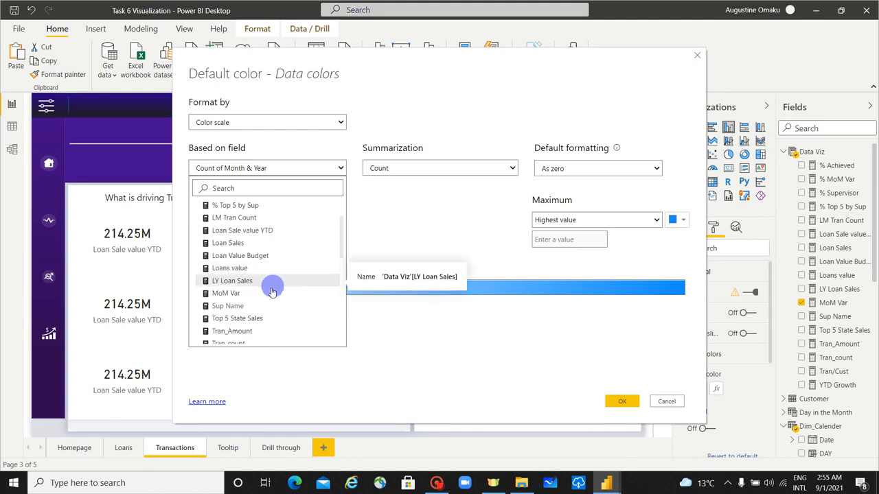
pyautogui.click(270, 294)
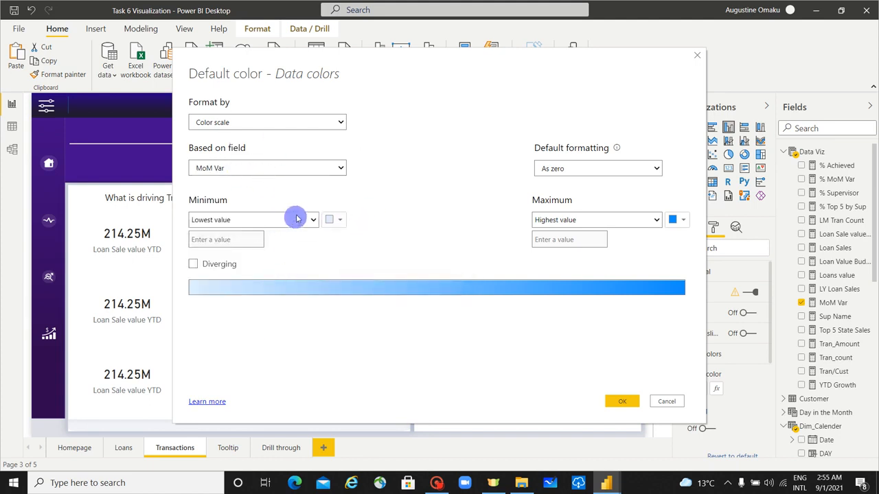
pyautogui.click(255, 122)
pyautogui.click(250, 143)
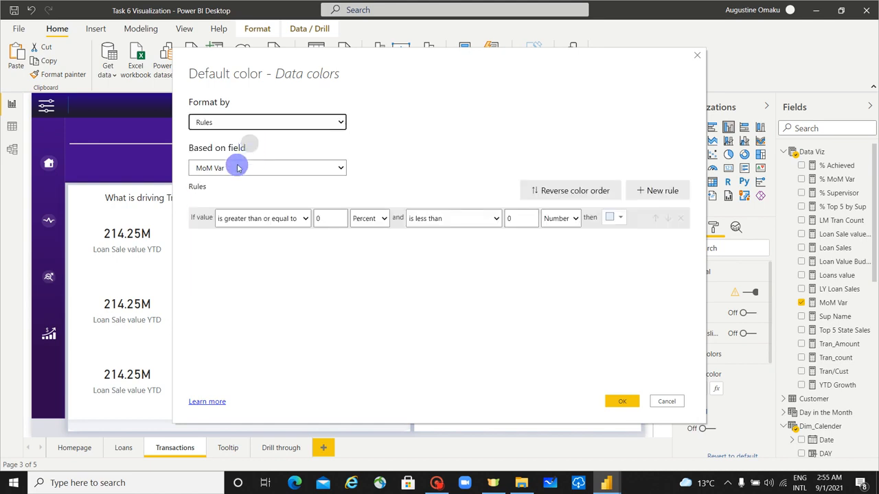
# Define the first rule as red for values greater than or equal to a blank Minimum Number and less than 0 Number.
pyautogui.click(298, 219)
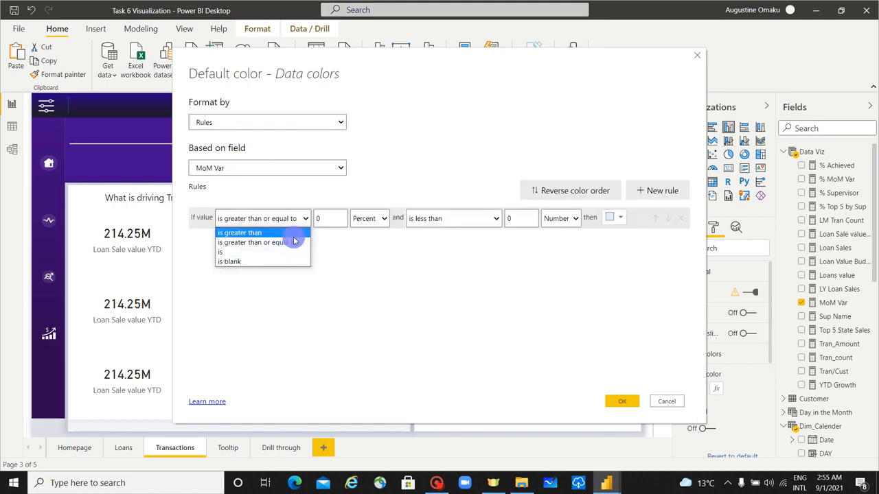
pyautogui.click(288, 234)
pyautogui.press('BackSpace')
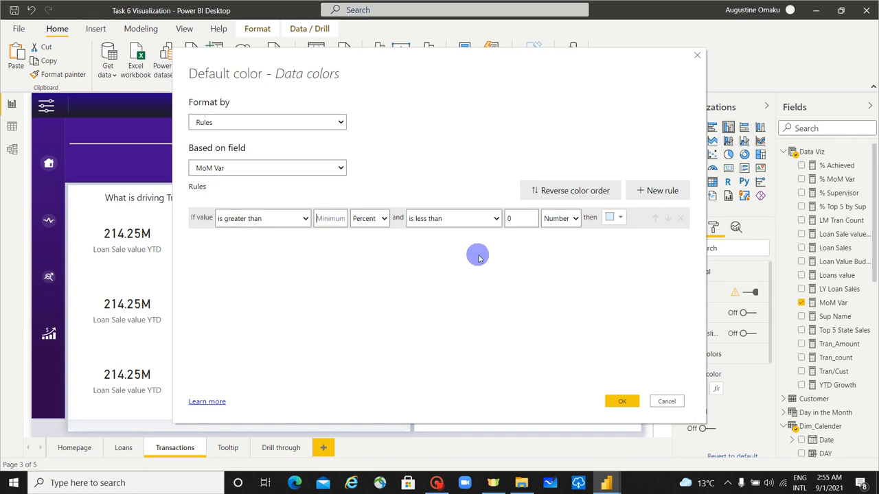
pyautogui.click(288, 219)
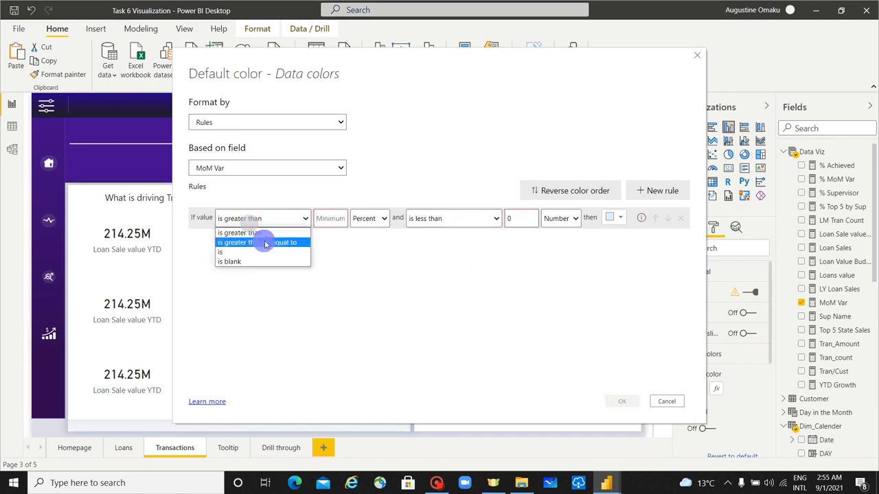
pyautogui.click(293, 243)
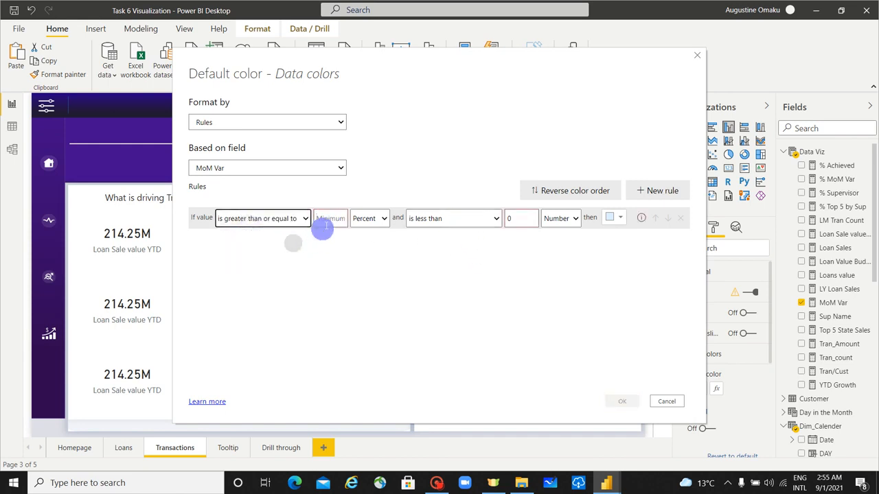
pyautogui.click(369, 218)
pyautogui.click(369, 235)
pyautogui.click(460, 220)
pyautogui.click(462, 218)
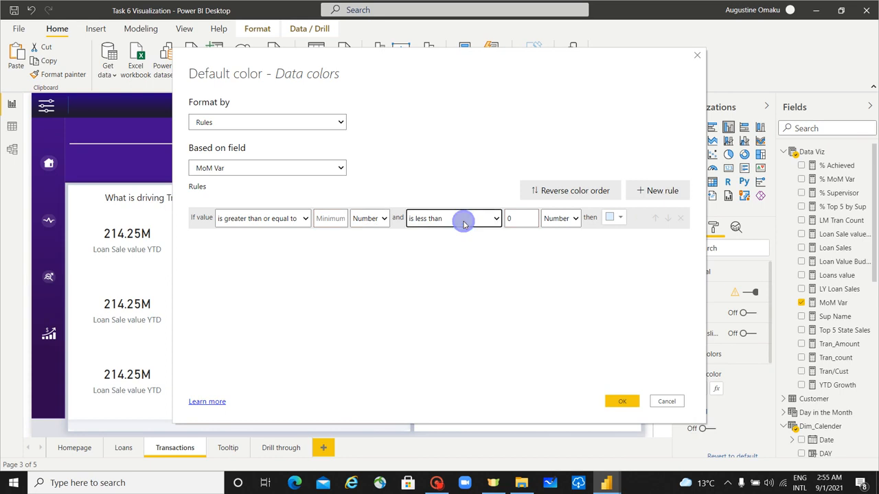
pyautogui.click(617, 219)
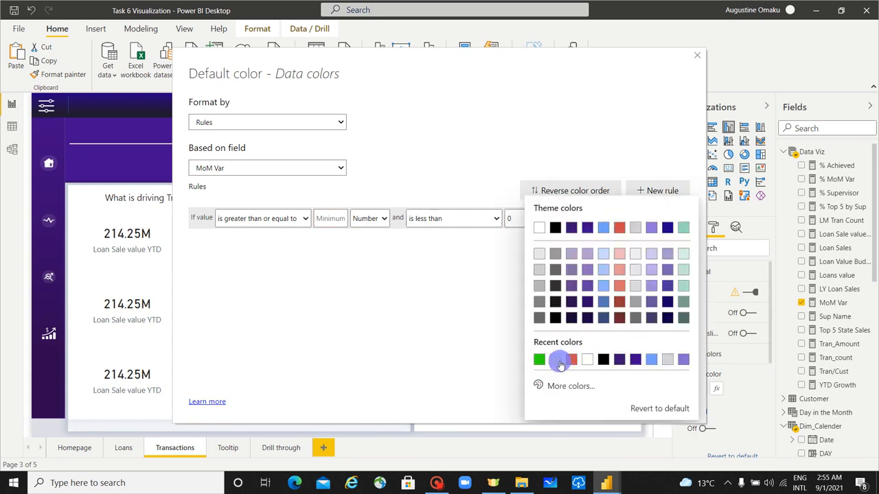
pyautogui.click(576, 364)
# Add a second rule that colors values yellow when they are exactly 0 as a Number.
pyautogui.click(632, 190)
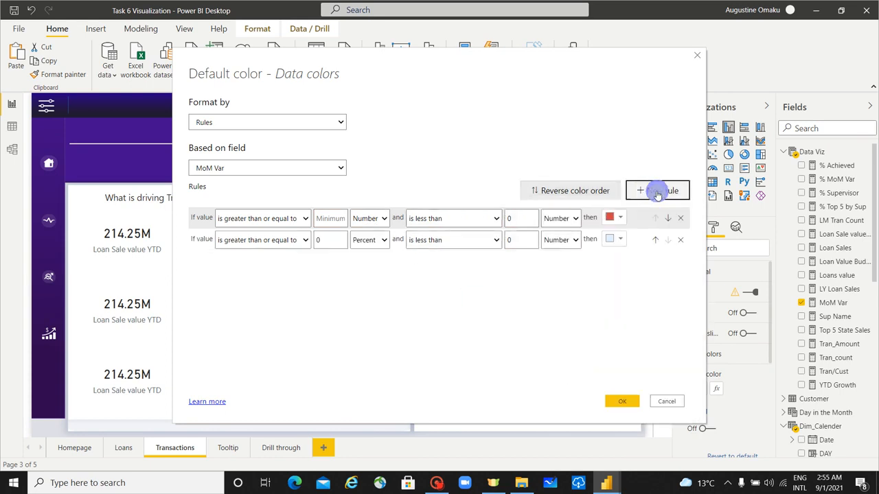
pyautogui.click(259, 245)
pyautogui.click(274, 272)
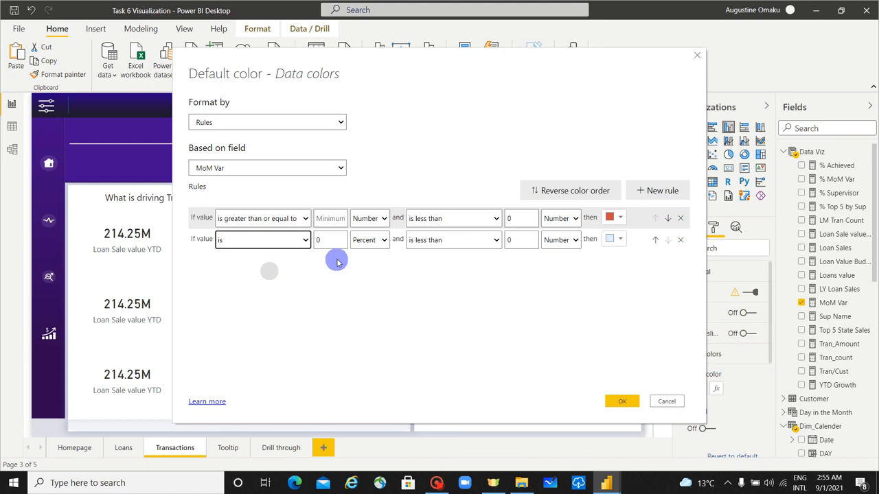
pyautogui.click(612, 239)
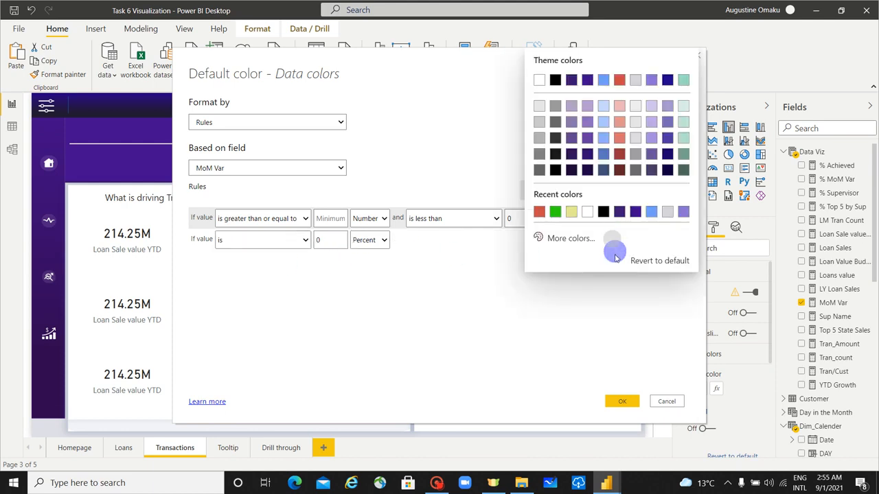
pyautogui.click(569, 210)
pyautogui.click(367, 240)
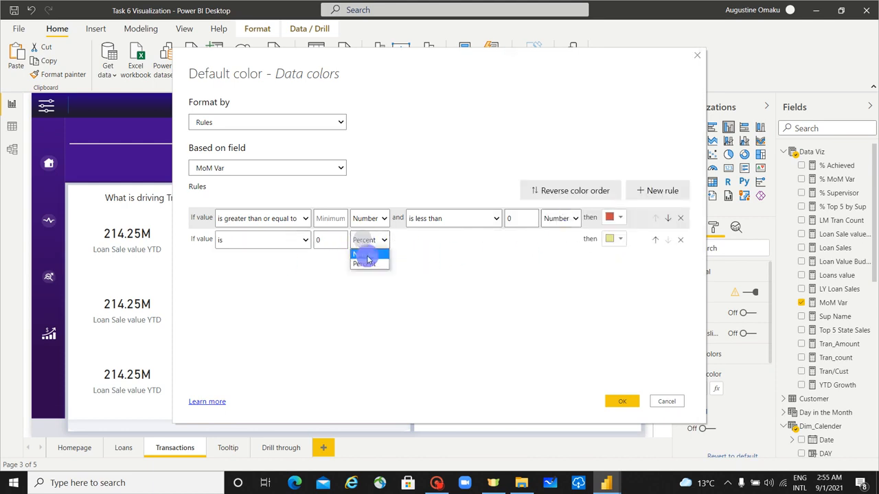
pyautogui.click(368, 254)
# Add a green rule for values greater than 0 Number and less than a blank Maximum Number, and apply the rules.
pyautogui.click(636, 193)
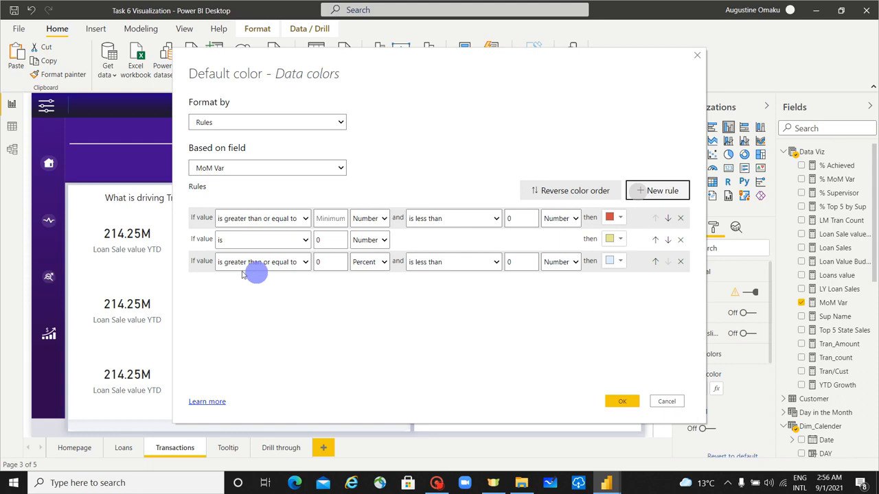
pyautogui.click(236, 261)
pyautogui.click(250, 278)
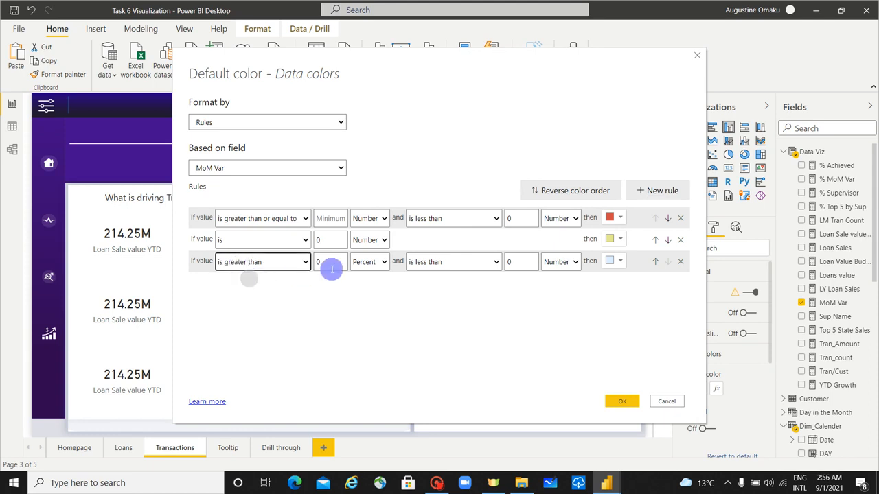
pyautogui.click(458, 261)
pyautogui.click(507, 262)
pyautogui.write('0')
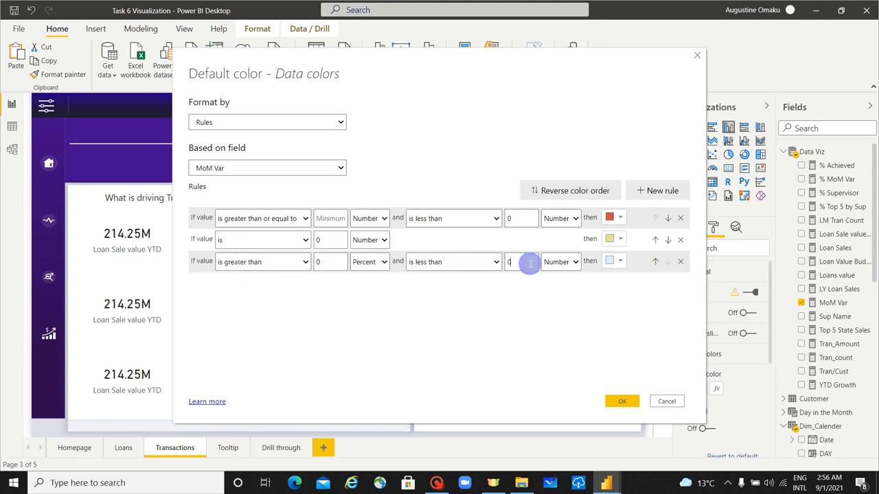
pyautogui.click(382, 266)
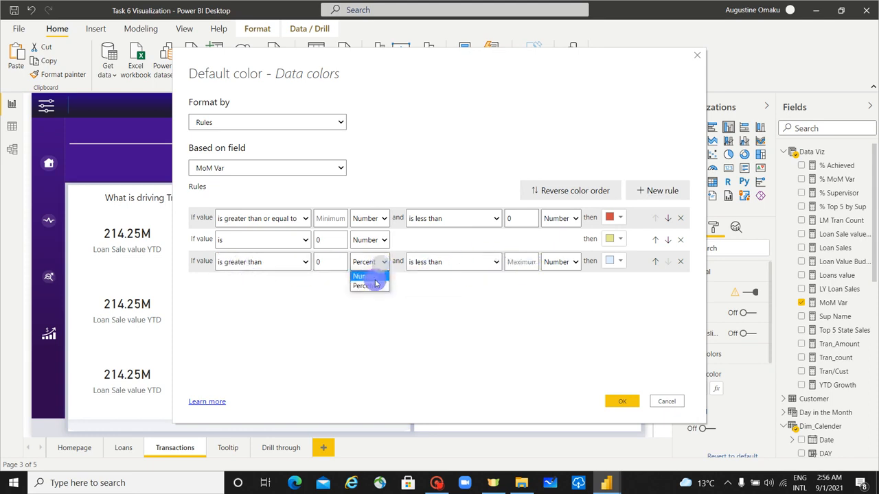
pyautogui.click(374, 278)
pyautogui.click(612, 260)
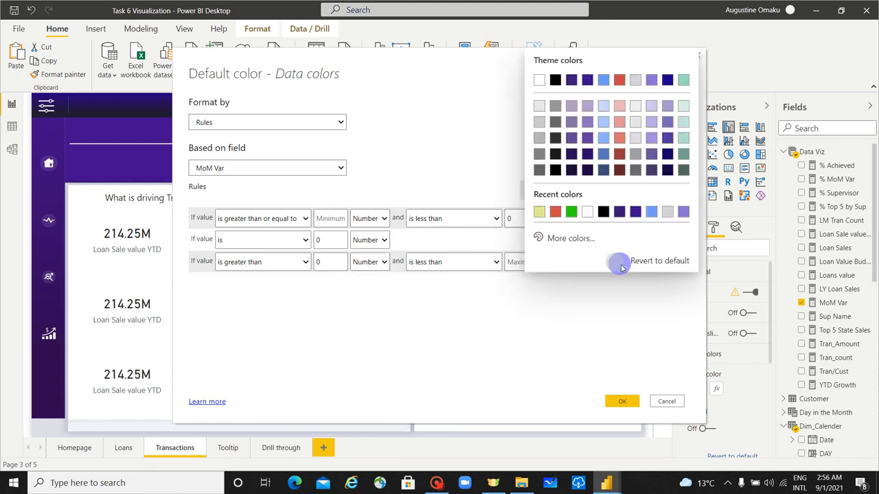
pyautogui.click(575, 215)
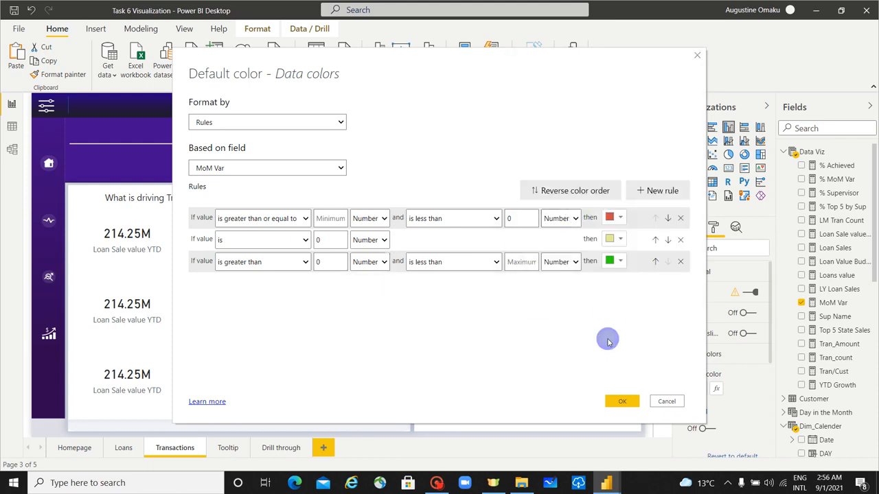
pyautogui.click(621, 400)
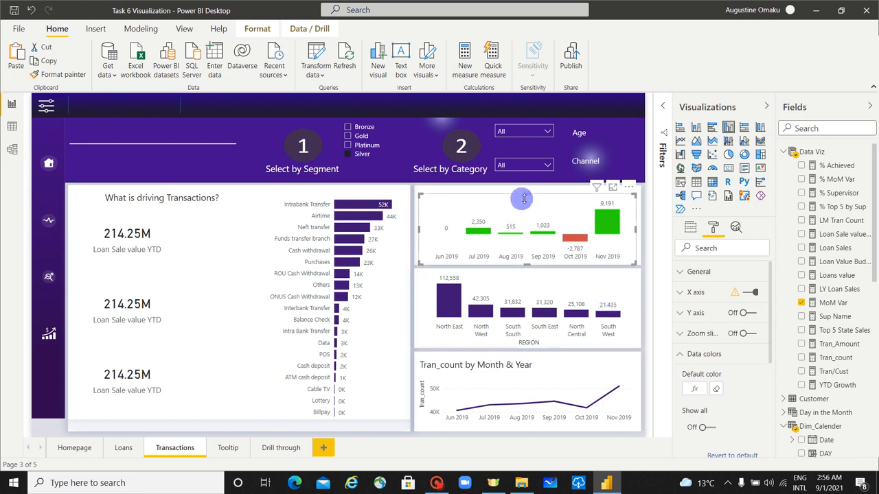
# Lower the top edges of the MoM Var chart and the region chart to leave heading space above each.
pyautogui.moveTo(526, 193); pyautogui.dragTo(529, 212)
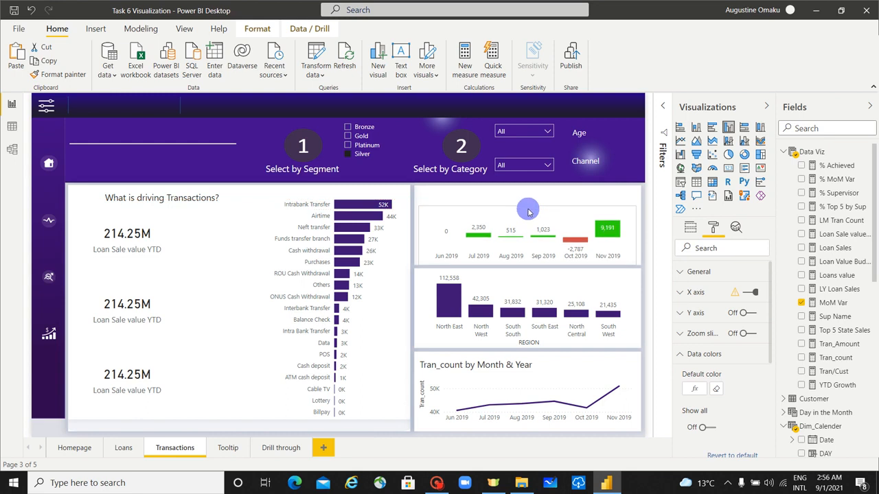
pyautogui.click(500, 284)
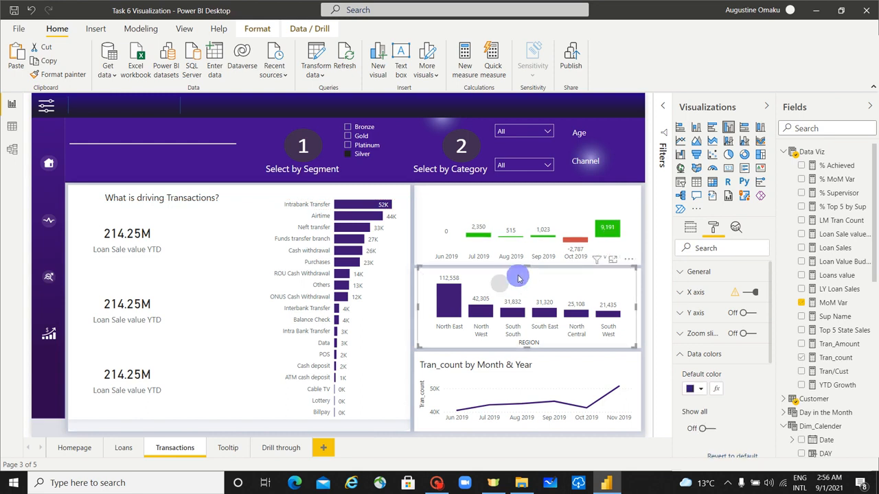
pyautogui.moveTo(524, 268); pyautogui.dragTo(523, 289)
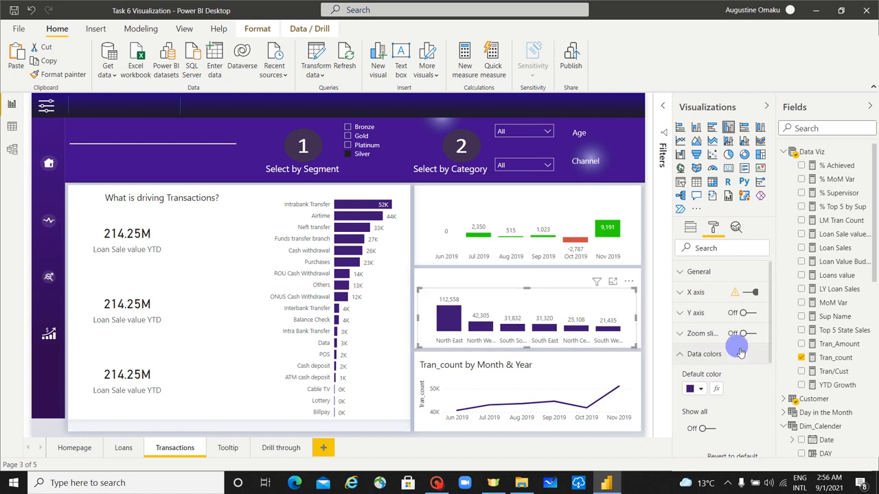
# Turn off the region chart's X axis title and slightly readjust the chart's top edge.
pyautogui.click(685, 299)
pyautogui.scroll(-5, 724, 364)
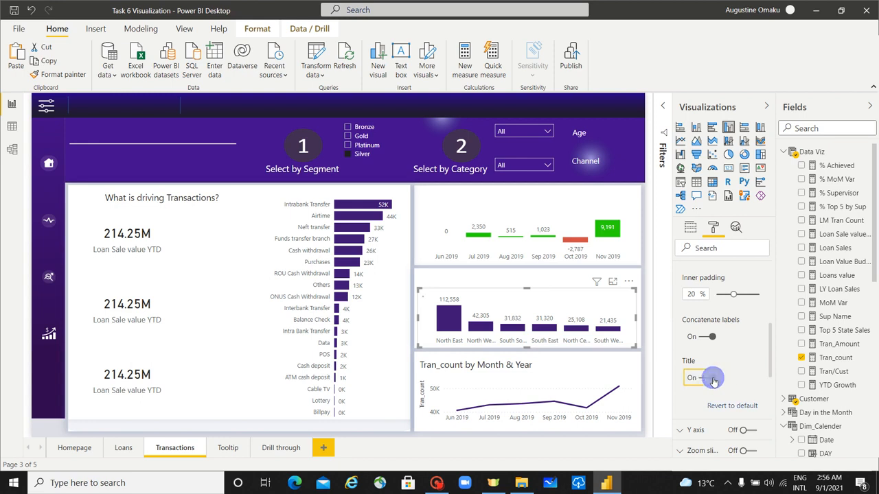
pyautogui.moveTo(526, 290); pyautogui.dragTo(528, 288)
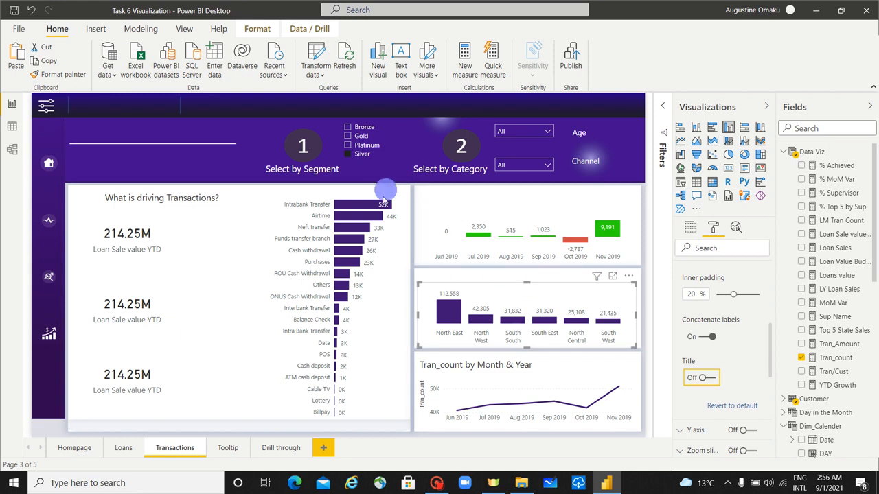
# Paste a copy of the "Select by Category" text box and place it in the space above the MoM Var chart.
pyautogui.click(183, 208)
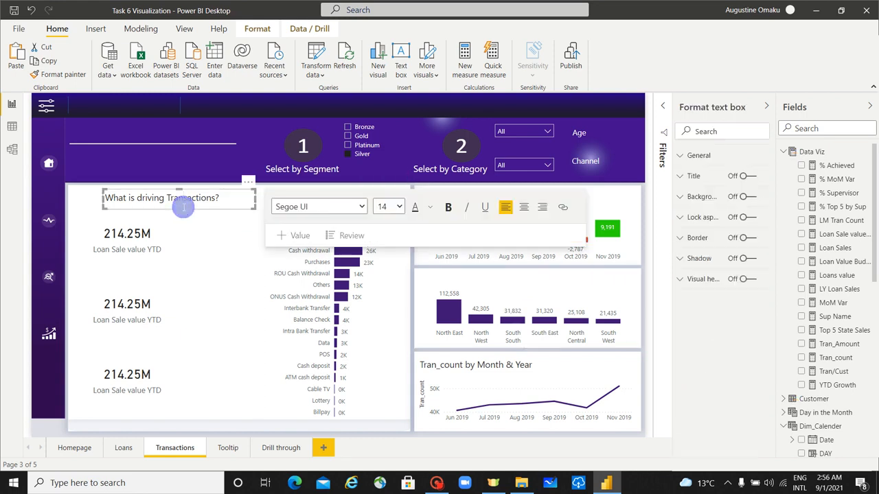
pyautogui.click(652, 277)
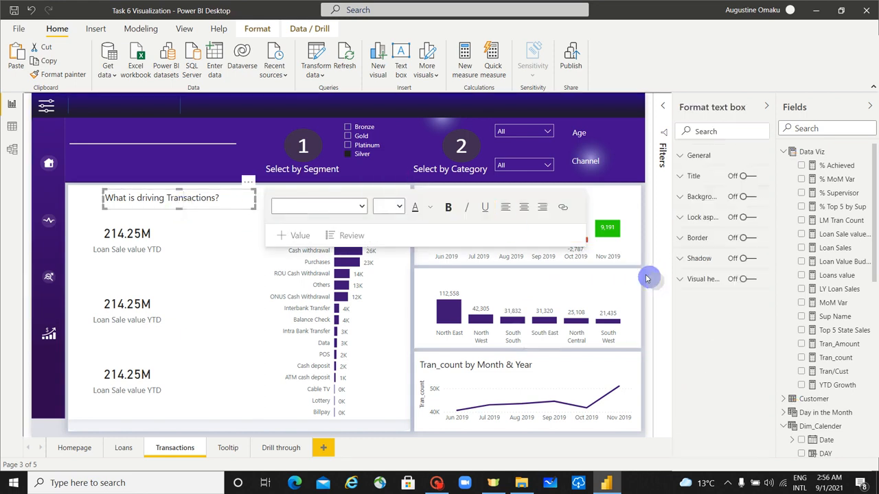
pyautogui.click(626, 191)
pyautogui.hotkey('ctrl', 'v')
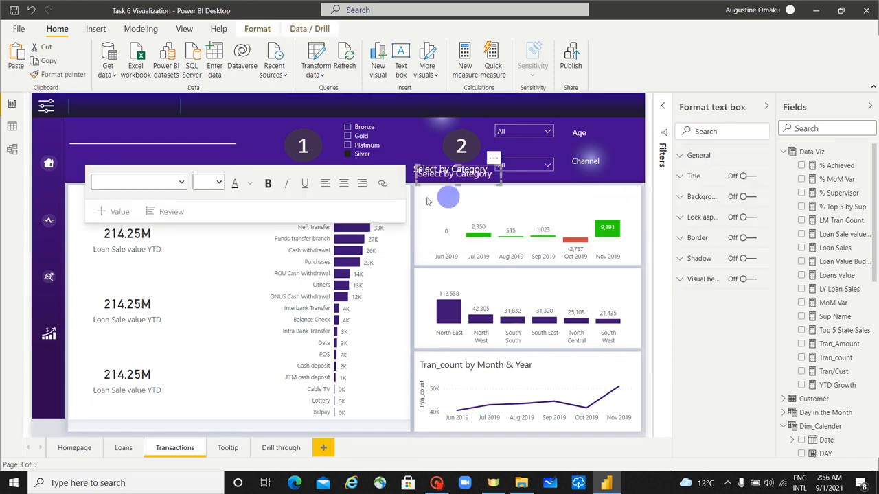
pyautogui.moveTo(456, 186); pyautogui.dragTo(460, 210)
# Replace the pasted text box's content with the heading "MoM Change in Transactions".
pyautogui.click(461, 200)
pyautogui.hotkey('ctrl', 'a')
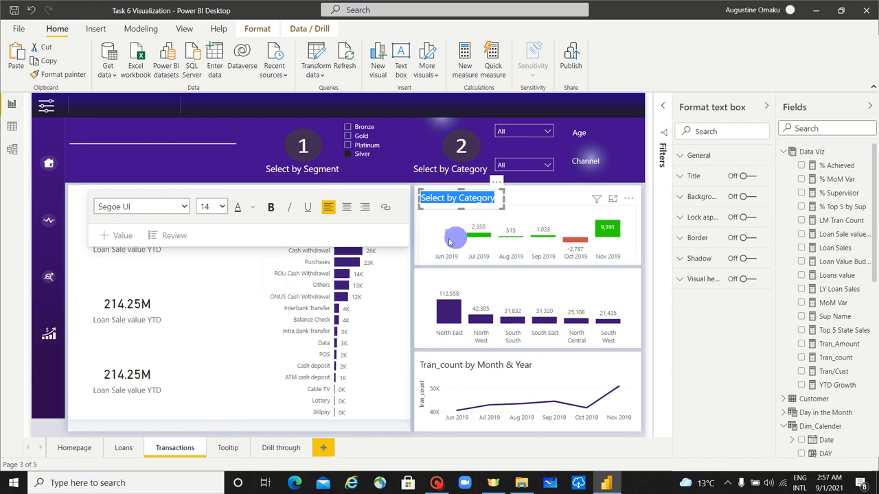
pyautogui.write('MoM Change')
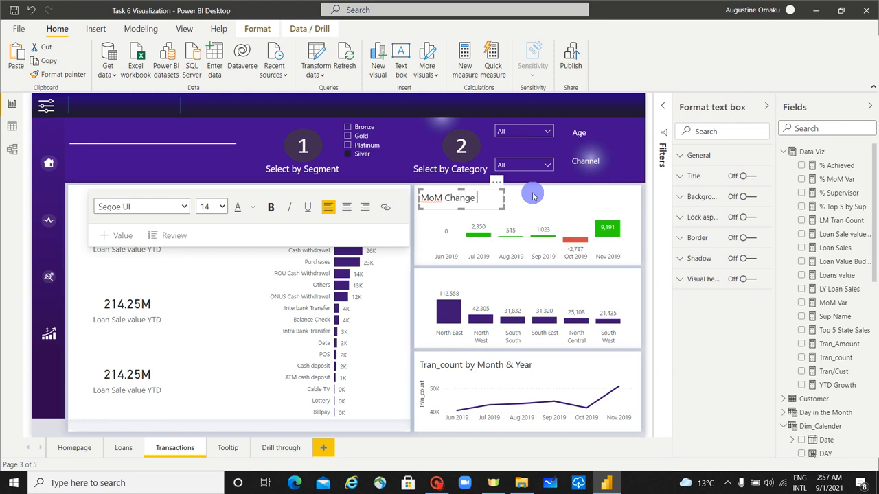
pyautogui.write('in Transactions')
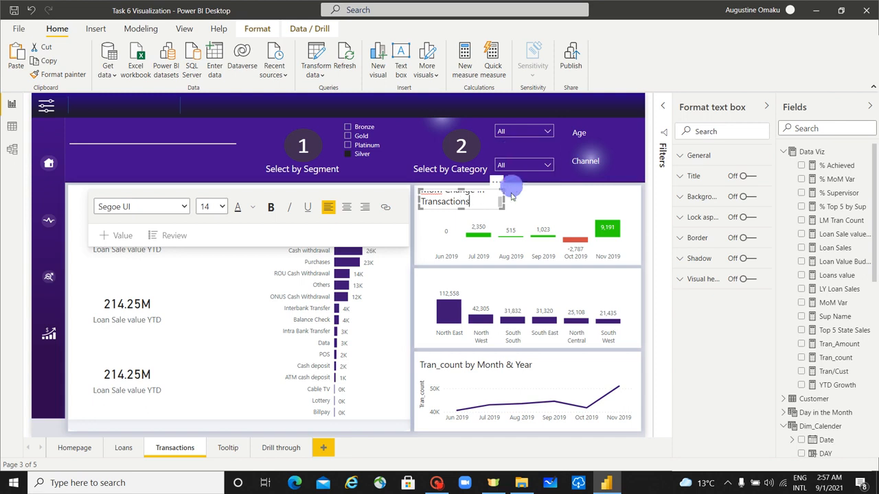
# Widen the "MoM Change in Transactions" heading box to fit one line and place a copy of it above the region chart.
pyautogui.moveTo(512, 199); pyautogui.dragTo(560, 196)
pyautogui.click(552, 211)
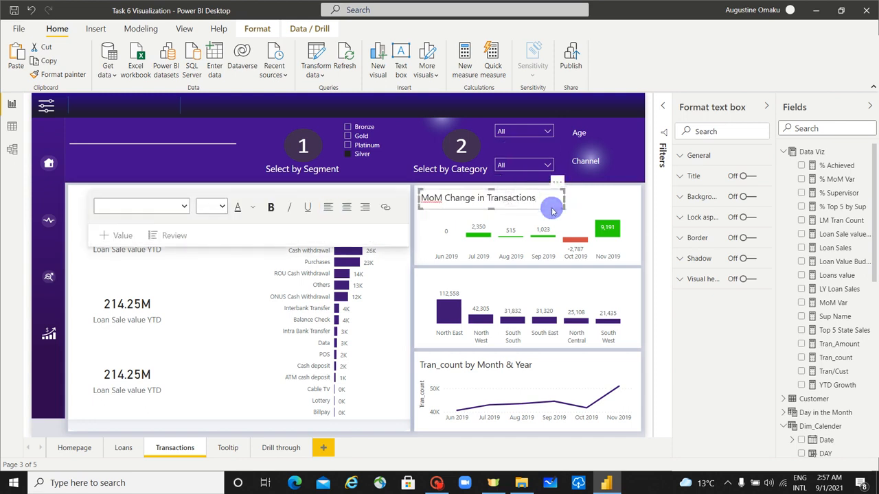
pyautogui.hotkey('ctrl', 'c')
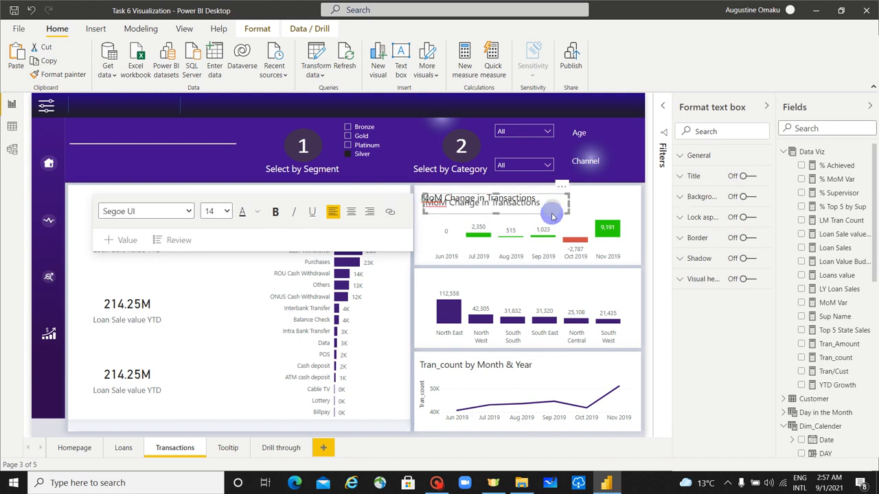
pyautogui.hotkey('ctrl', 'v')
pyautogui.moveTo(554, 210); pyautogui.dragTo(420, 285)
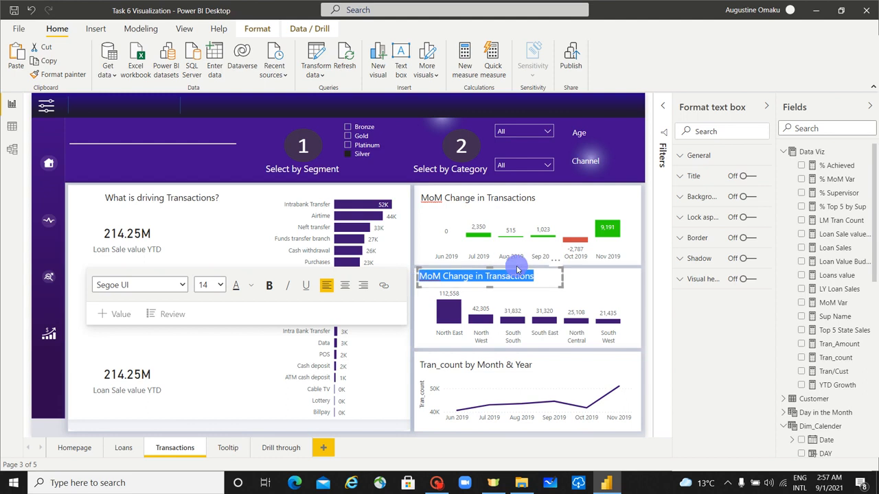
# Replace the copied heading's text above the region chart with "What is the Regional position?".
pyautogui.write('What is the Regional positio')
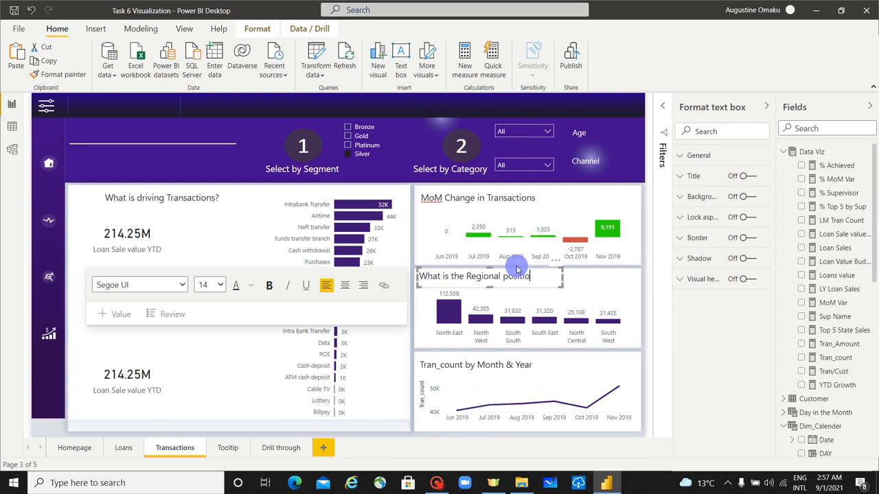
pyautogui.write('n')
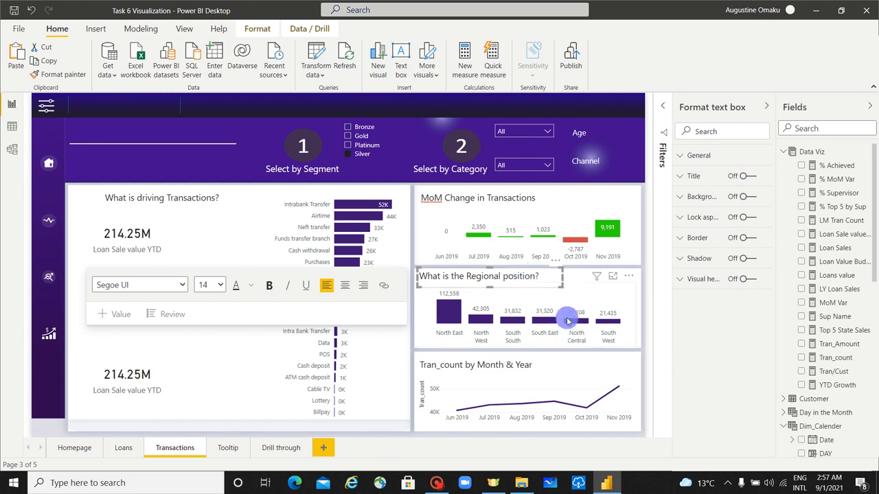
pyautogui.click(658, 321)
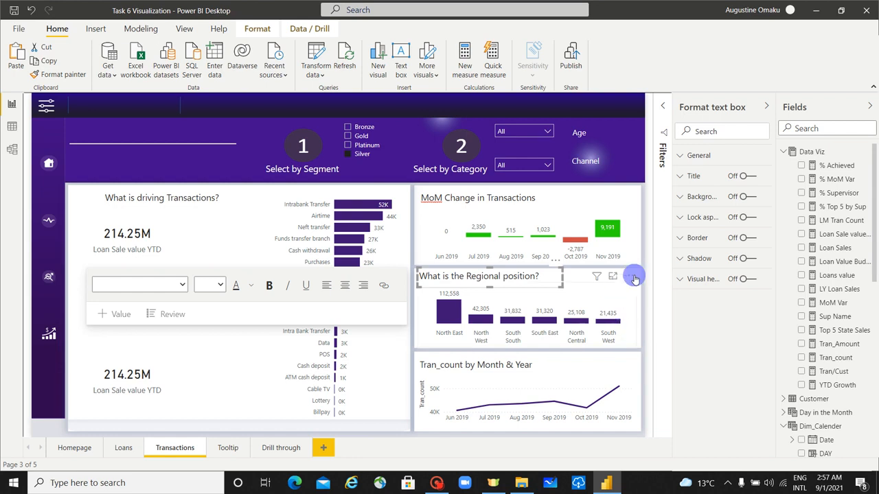
pyautogui.click(632, 277)
pyautogui.click(768, 330)
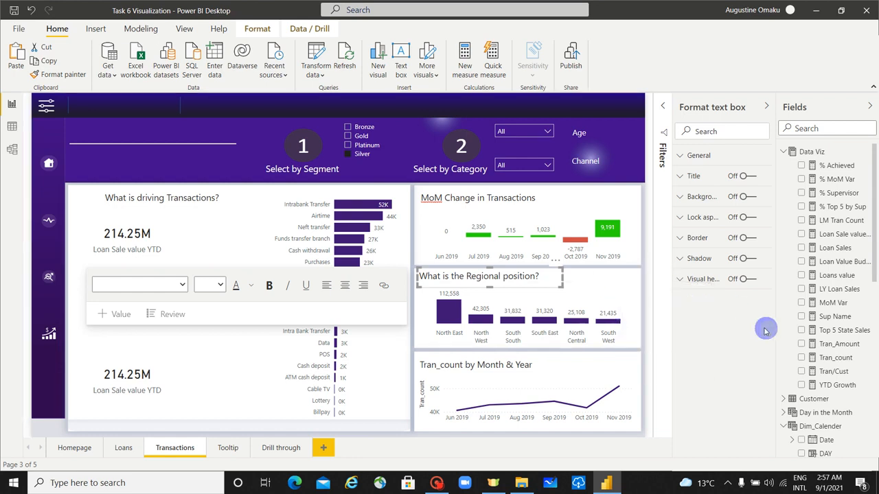
pyautogui.click(606, 276)
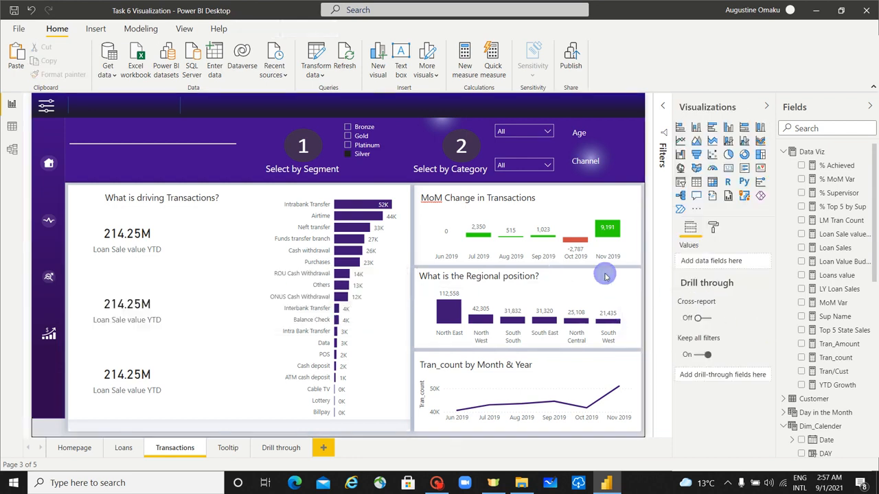
# Turn off the title of the Tran_count by Month & Year line chart.
pyautogui.click(574, 369)
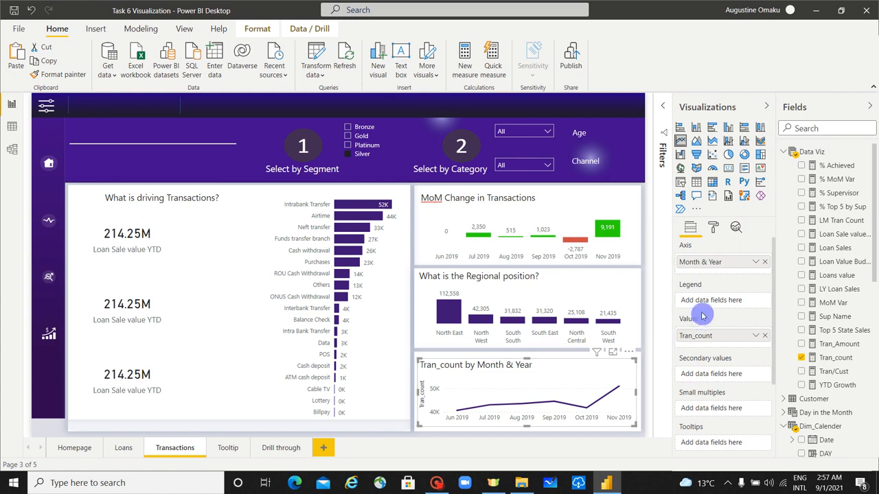
pyautogui.click(714, 232)
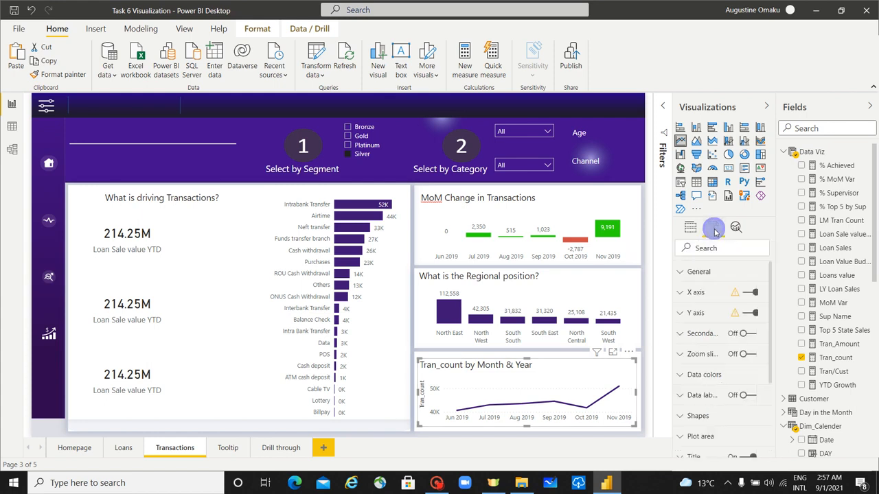
pyautogui.scroll(-2, 759, 445)
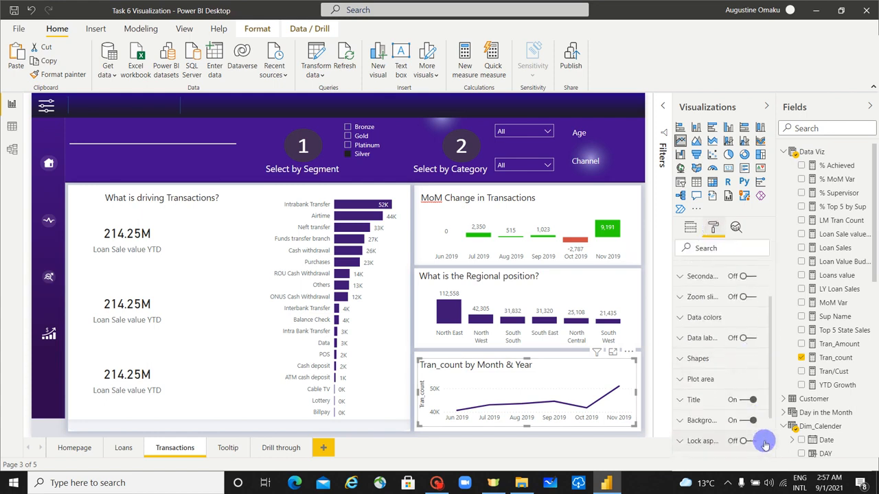
pyautogui.click(754, 400)
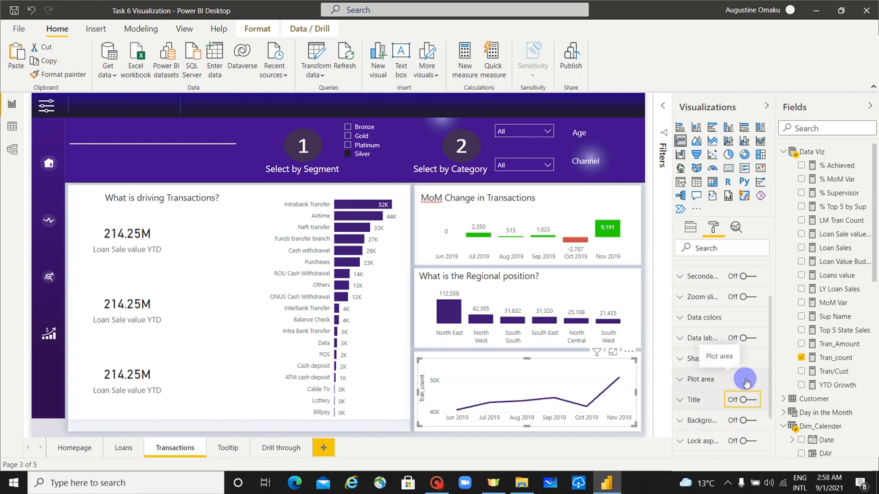
# Show markers on the Tran_count line chart and set the marker shape to a triangle.
pyautogui.click(695, 361)
pyautogui.scroll(-1, 730, 410)
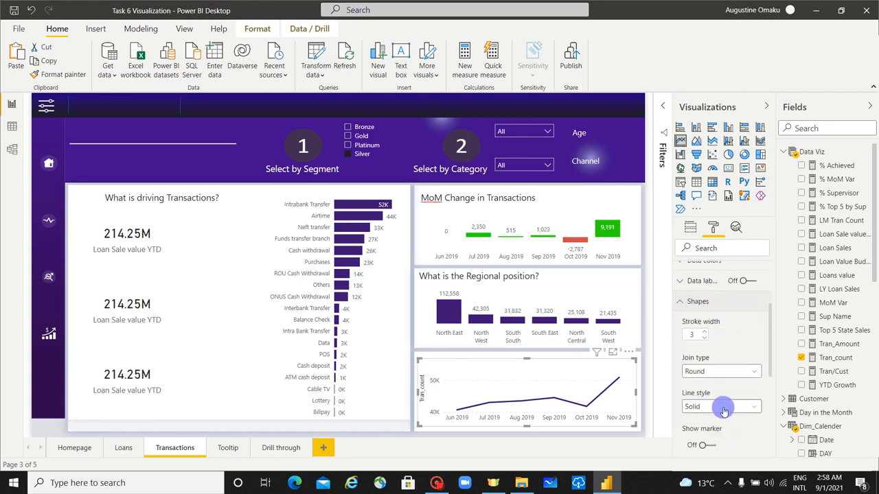
pyautogui.click(722, 410)
pyautogui.click(725, 410)
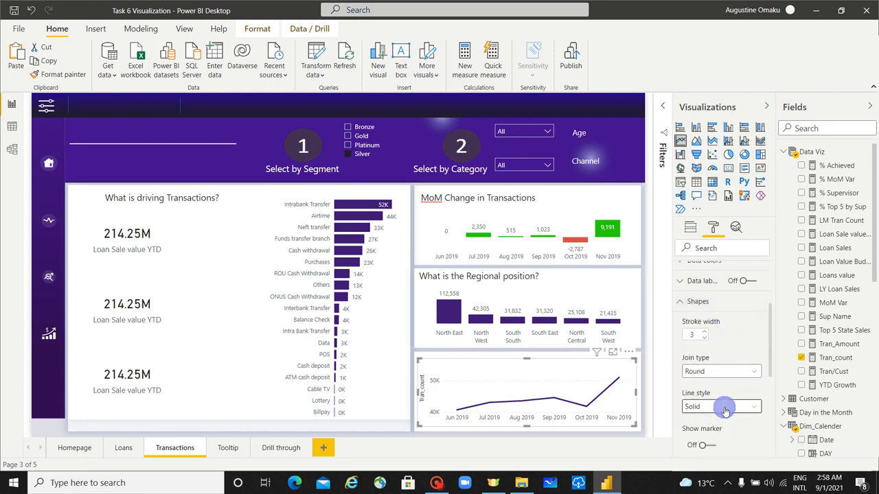
pyautogui.click(710, 444)
pyautogui.scroll(-1, 718, 437)
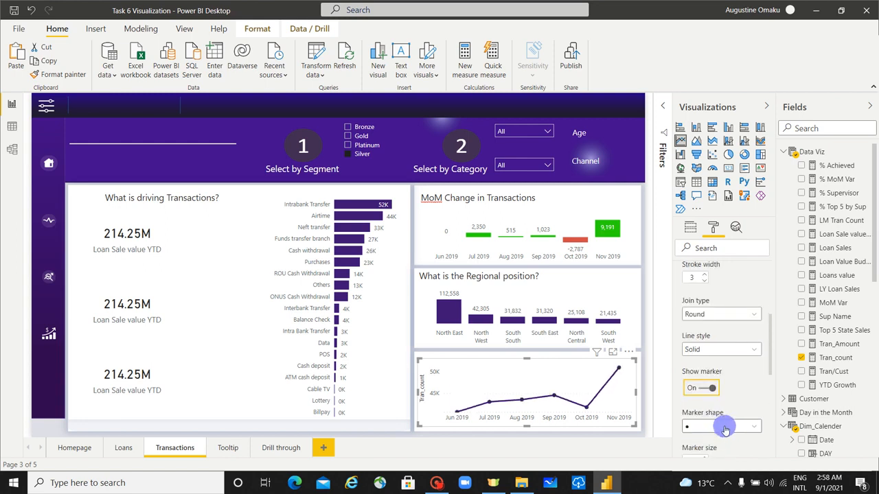
pyautogui.click(728, 425)
pyautogui.click(707, 365)
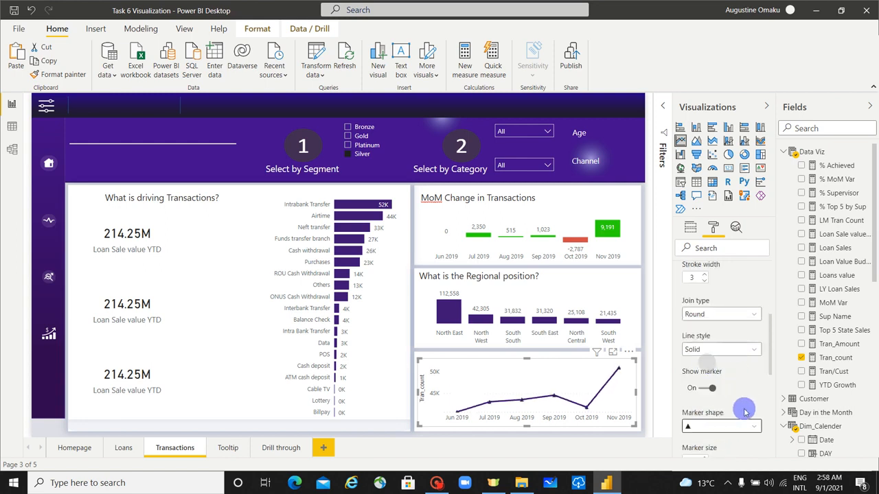
pyautogui.scroll(-2, 745, 411)
pyautogui.scroll(-1, 744, 411)
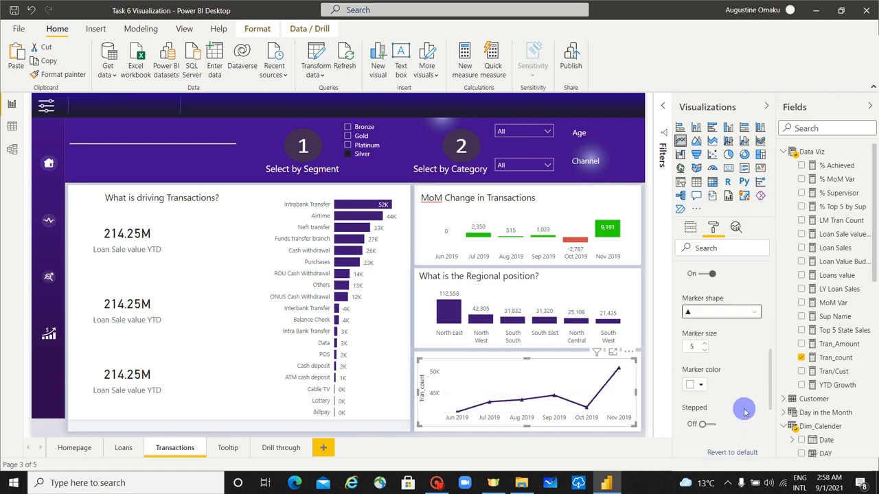
# Turn on data labels for the Tran_count line chart.
pyautogui.scroll(5, 745, 412)
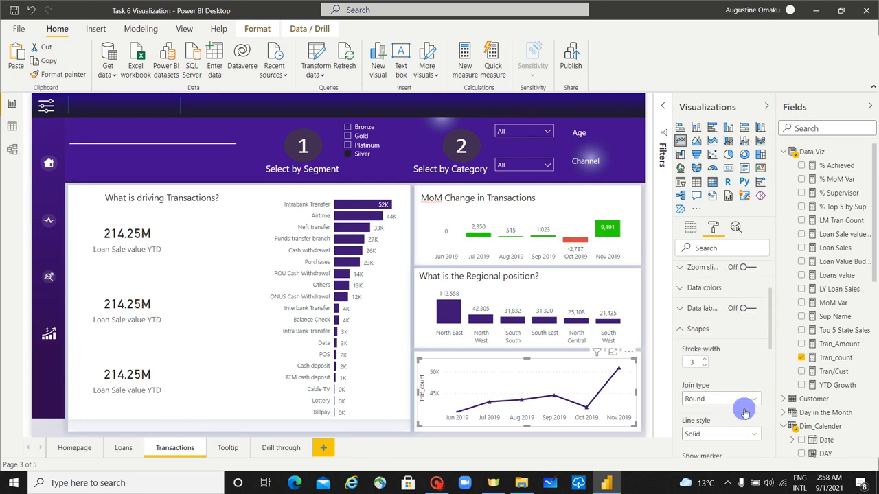
pyautogui.click(743, 396)
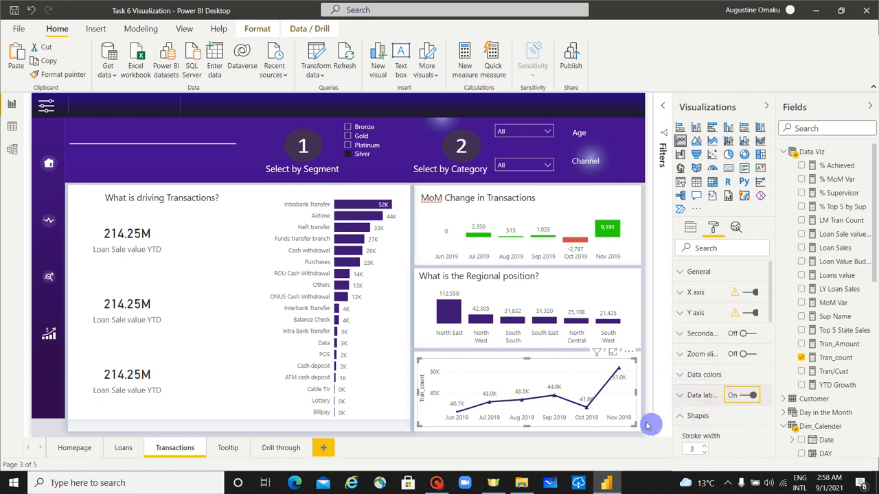
pyautogui.moveTo(606, 381)
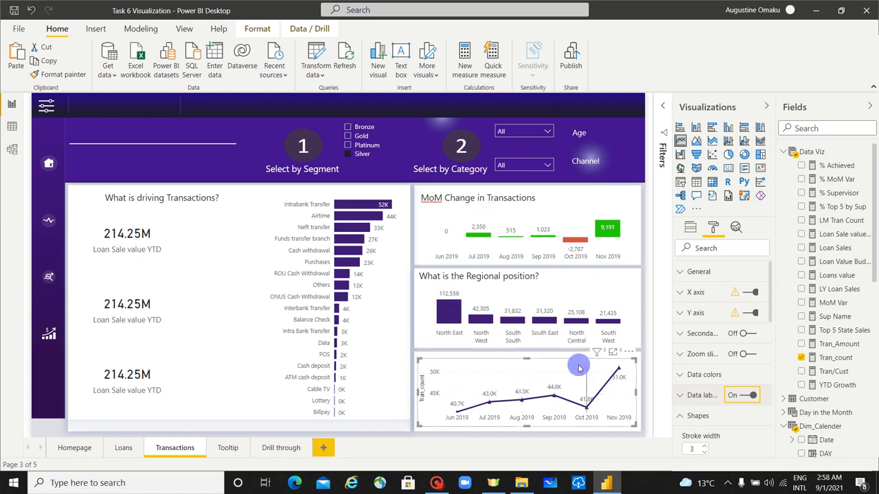
pyautogui.moveTo(578, 369)
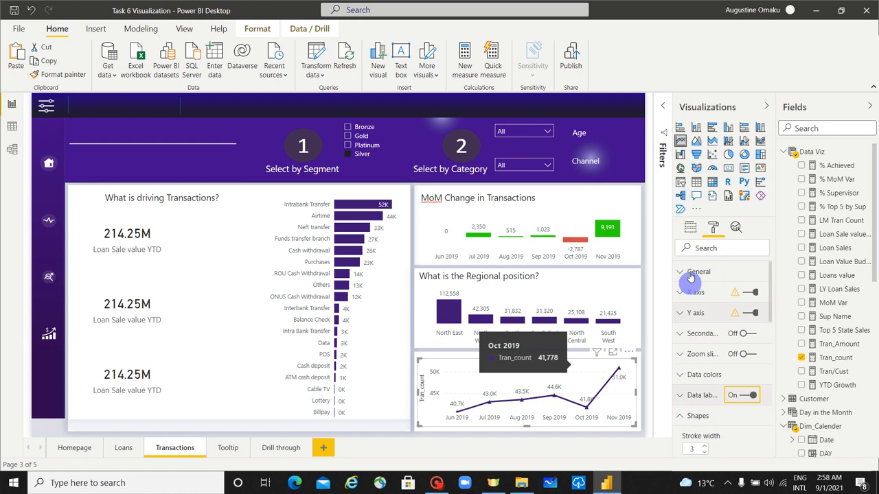
# Turn off the line chart's Y axis along with its title, and lower the chart's top edge to leave heading space.
pyautogui.click(689, 228)
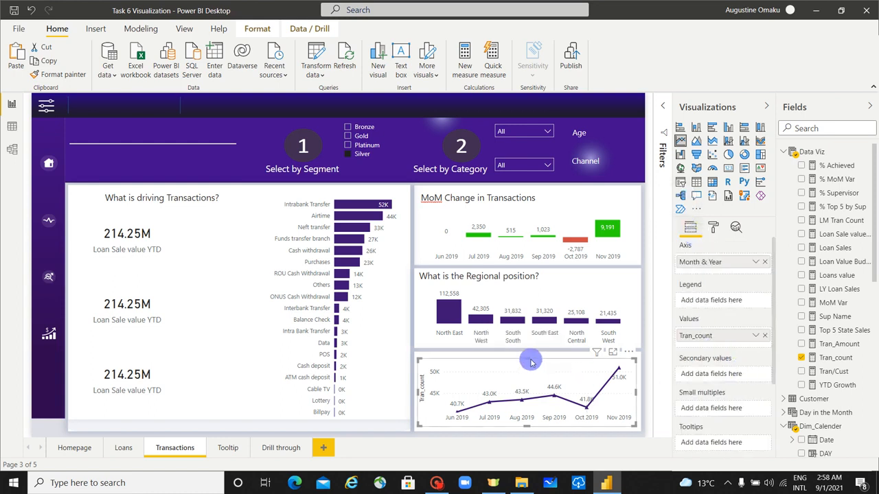
pyautogui.click(712, 227)
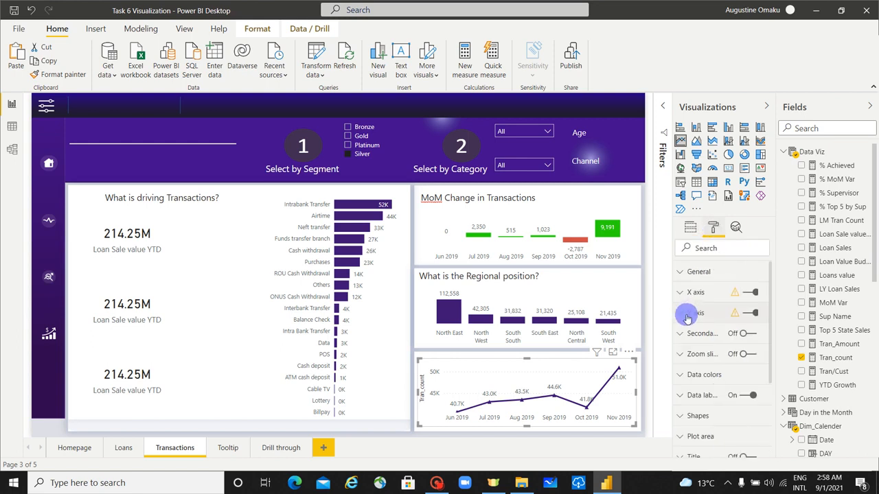
pyautogui.click(686, 317)
pyautogui.scroll(-5, 735, 368)
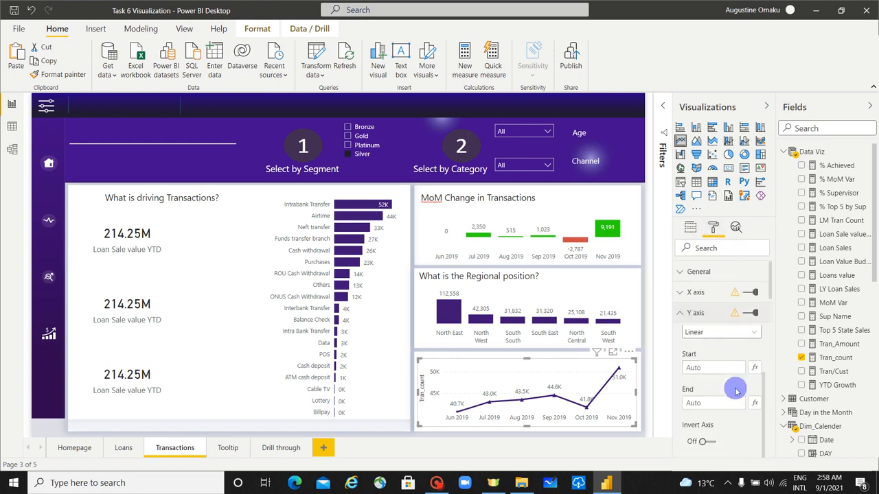
pyautogui.scroll(-5, 755, 322)
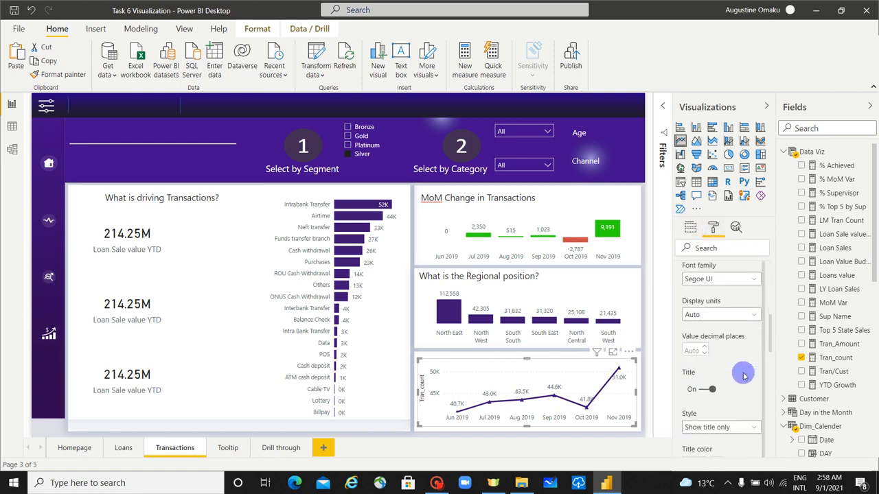
pyautogui.click(714, 378)
pyautogui.scroll(10, 728, 371)
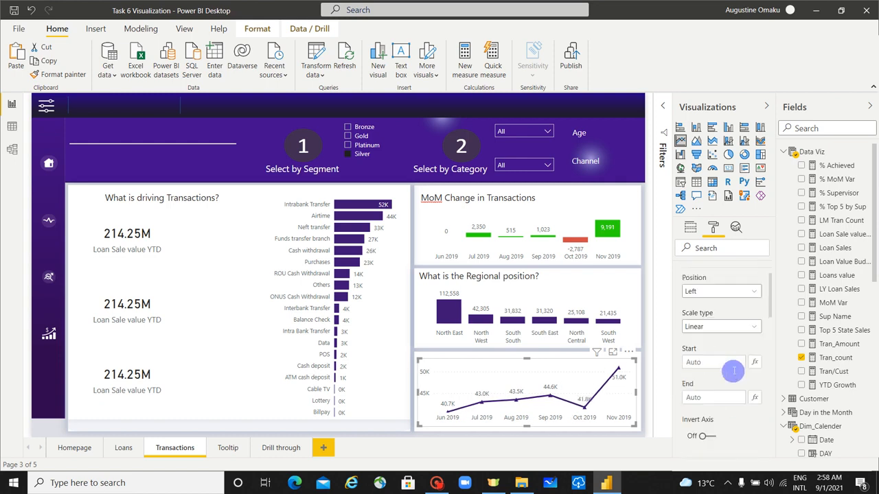
pyautogui.click(755, 313)
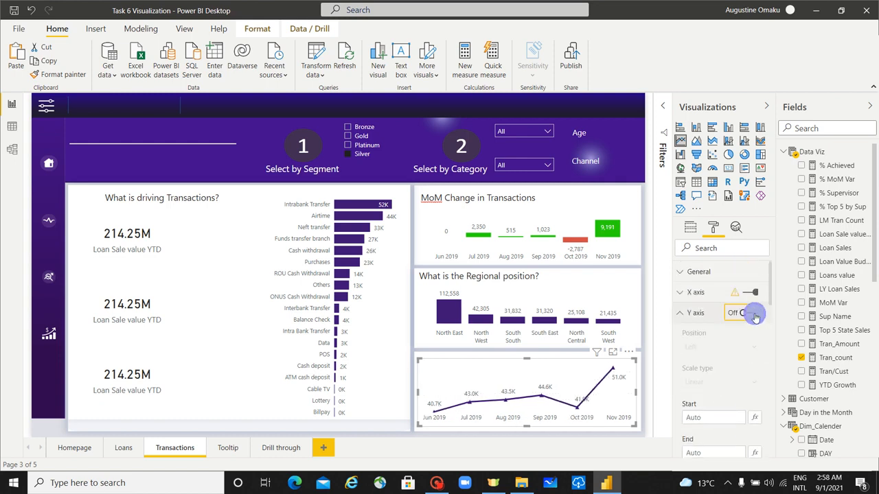
pyautogui.click(680, 315)
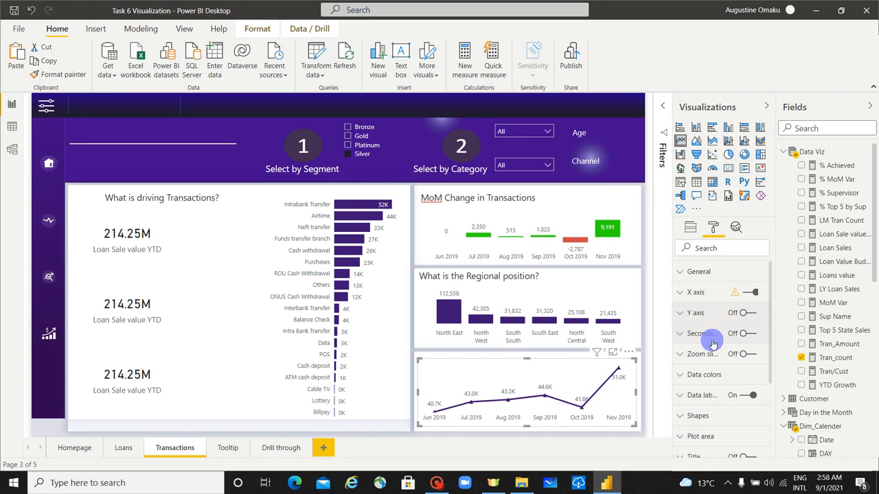
pyautogui.moveTo(527, 358); pyautogui.dragTo(528, 371)
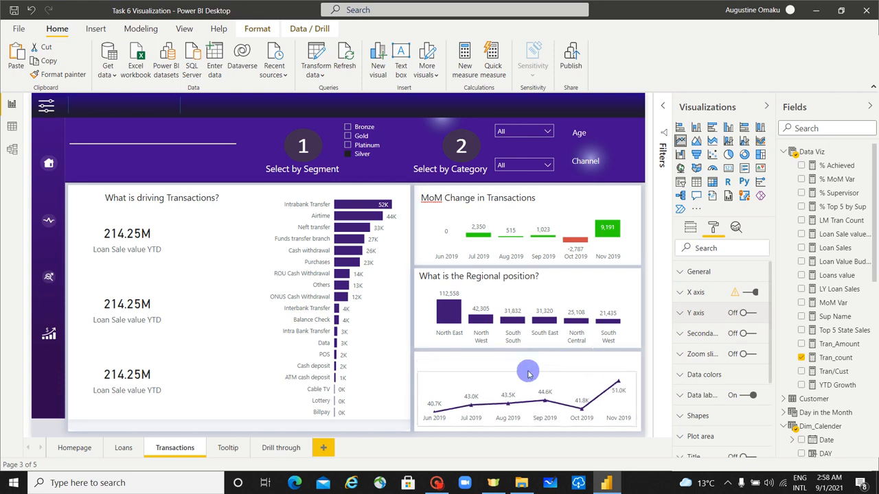
# Duplicate the "What is the Regional position?" heading and place the copy above the Tran_count line chart.
pyautogui.click(499, 278)
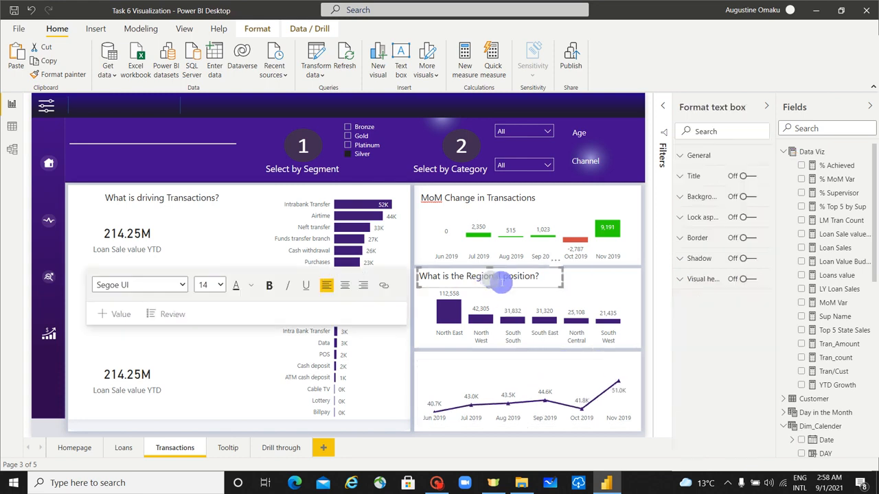
pyautogui.click(509, 289)
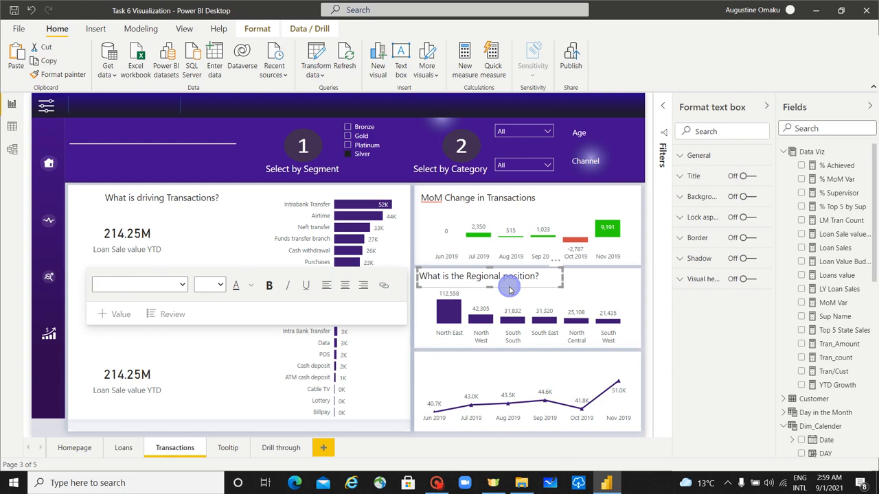
pyautogui.click(468, 367)
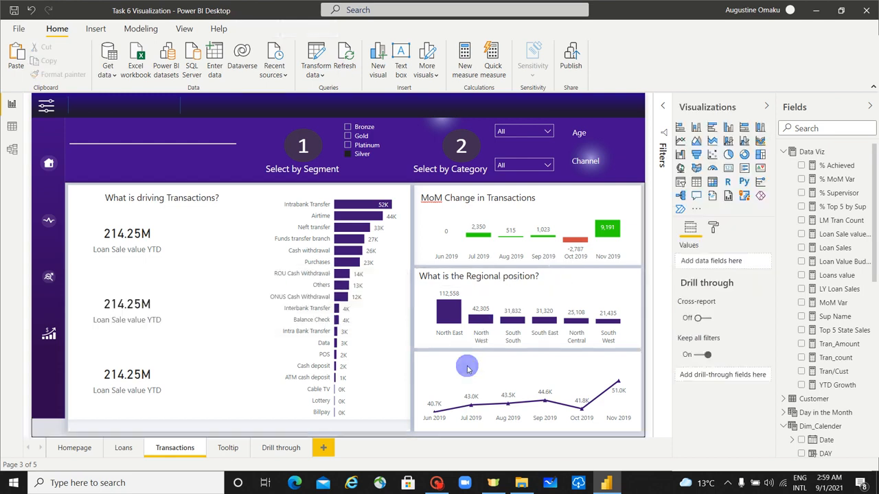
pyautogui.hotkey('ctrl', 'v')
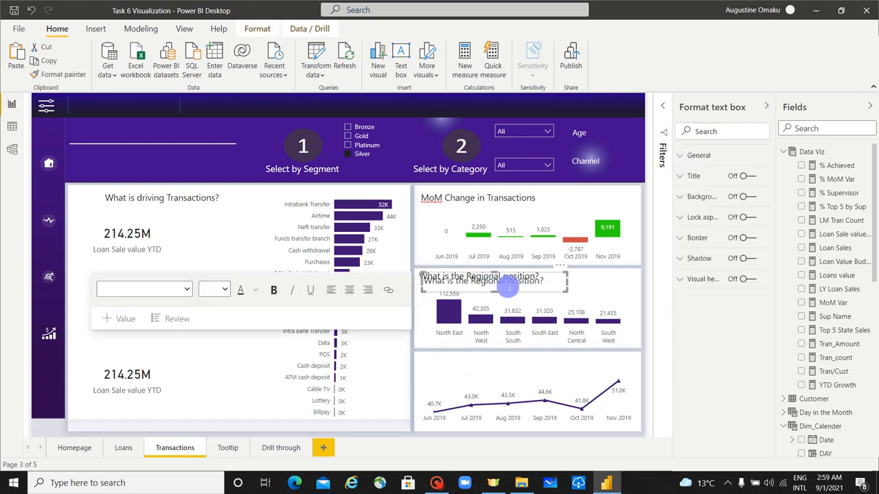
pyautogui.moveTo(508, 288); pyautogui.dragTo(508, 375)
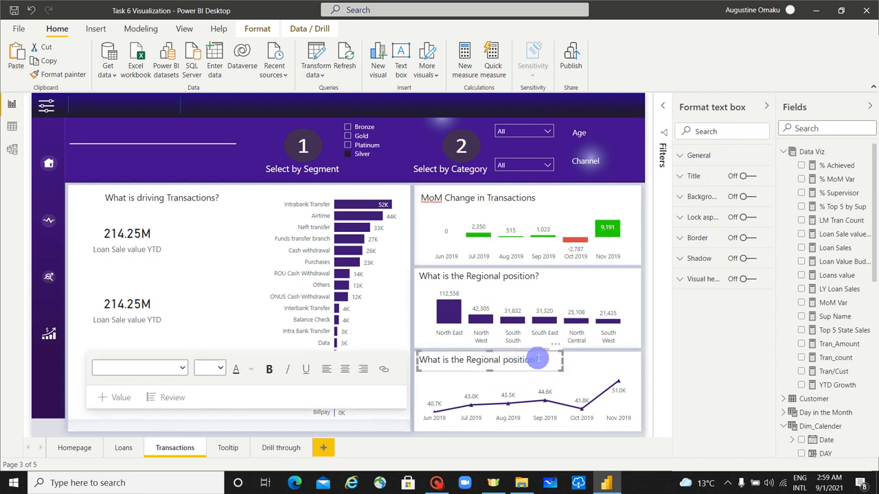
# Reword the copied heading above the line chart to "What is the Trend in Transactions?".
pyautogui.moveTo(539, 358); pyautogui.dragTo(466, 364)
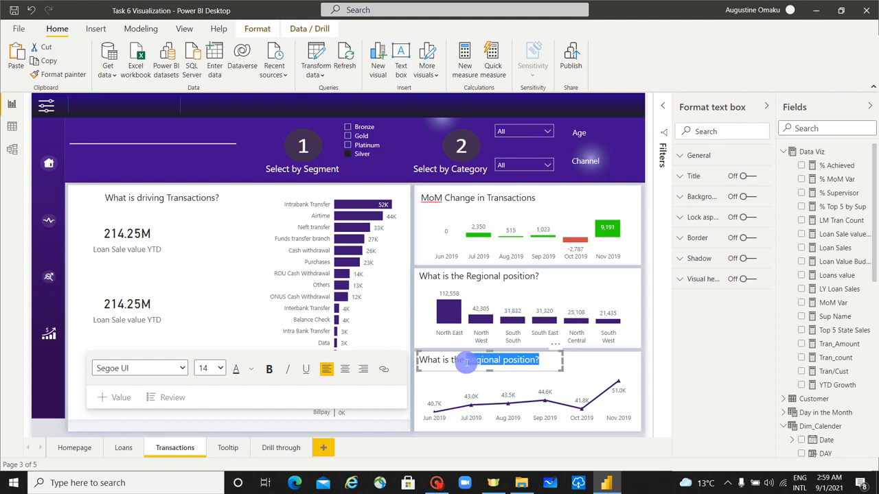
pyautogui.write('rend in Transac')
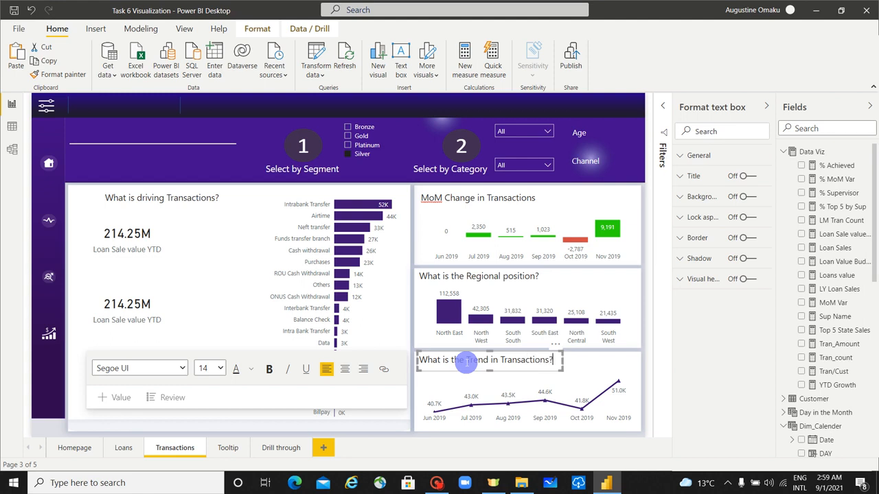
pyautogui.click(585, 358)
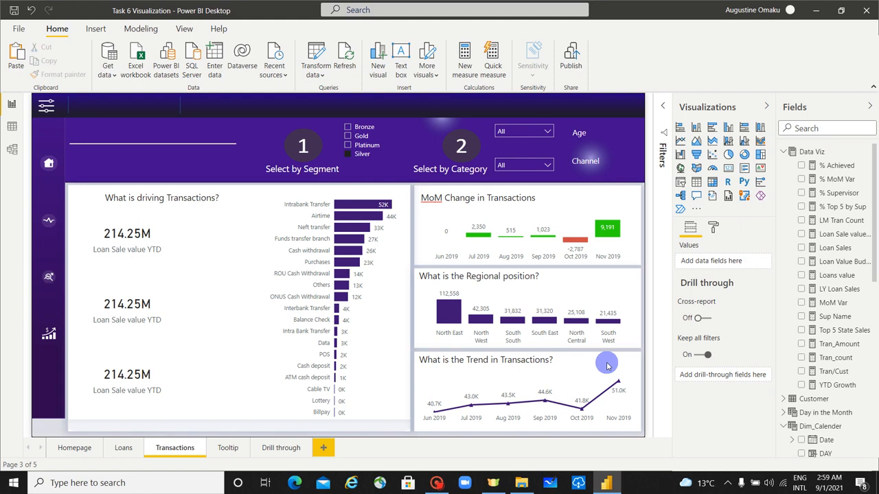
# Replace the Loan Sale value YTD field in the card directly under "What is driving Transactions?" with Tran_count.
pyautogui.click(133, 242)
pyautogui.click(135, 305)
pyautogui.click(141, 374)
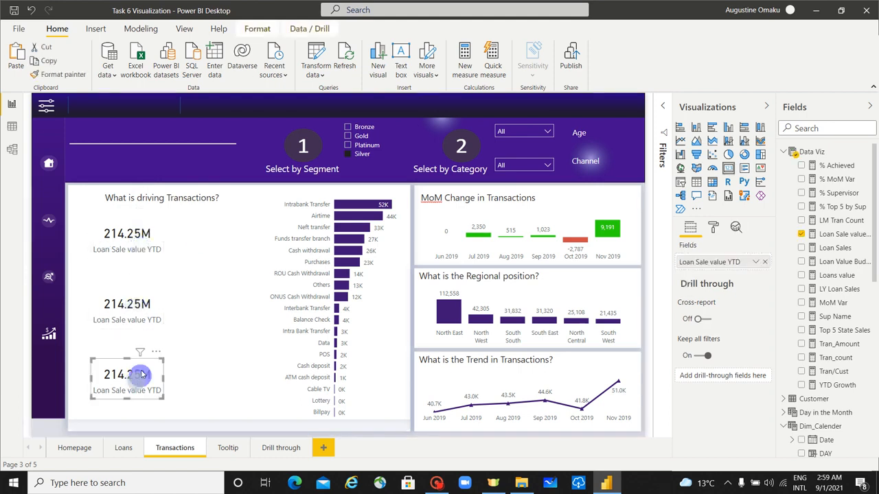
pyautogui.click(143, 321)
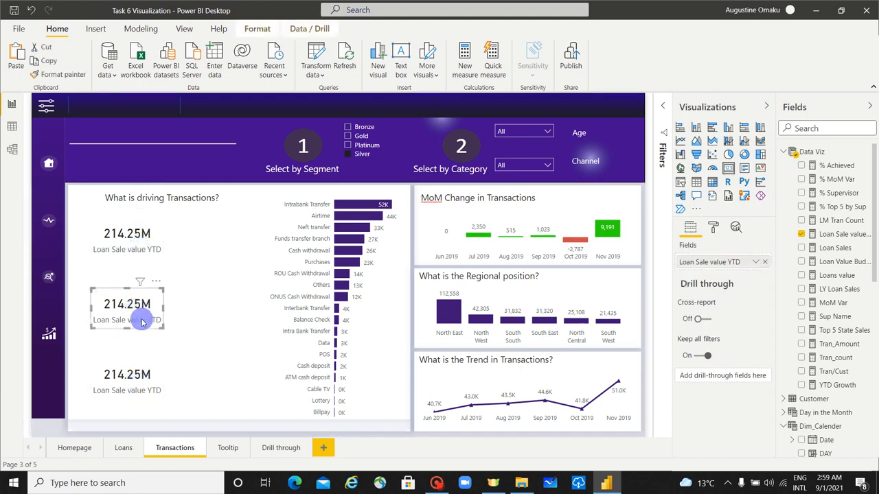
pyautogui.click(142, 251)
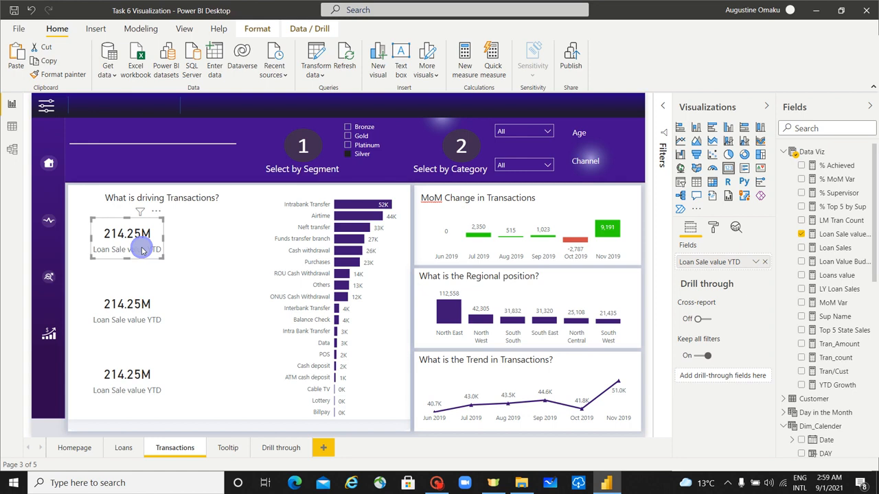
pyautogui.click(768, 265)
pyautogui.moveTo(831, 357); pyautogui.dragTo(726, 259)
# Replace the Loan Sale value YTD field in the lowest of the three cards with Tran/Cust.
pyautogui.click(141, 390)
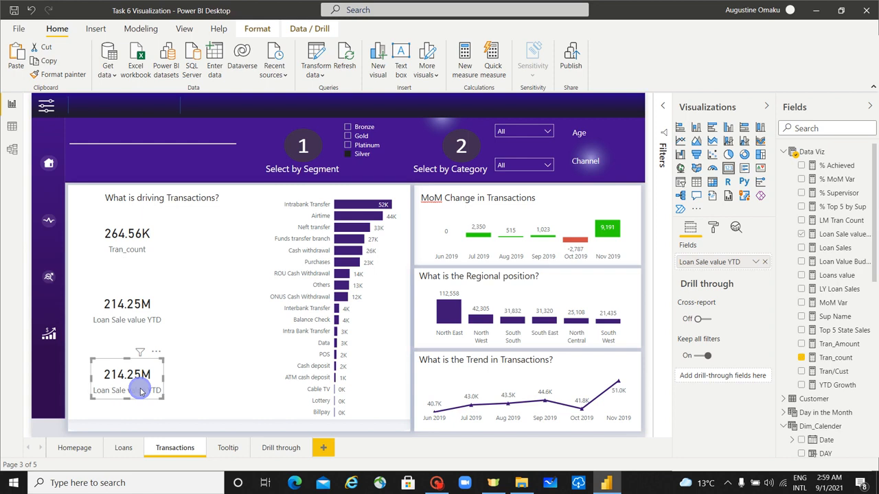
pyautogui.click(766, 263)
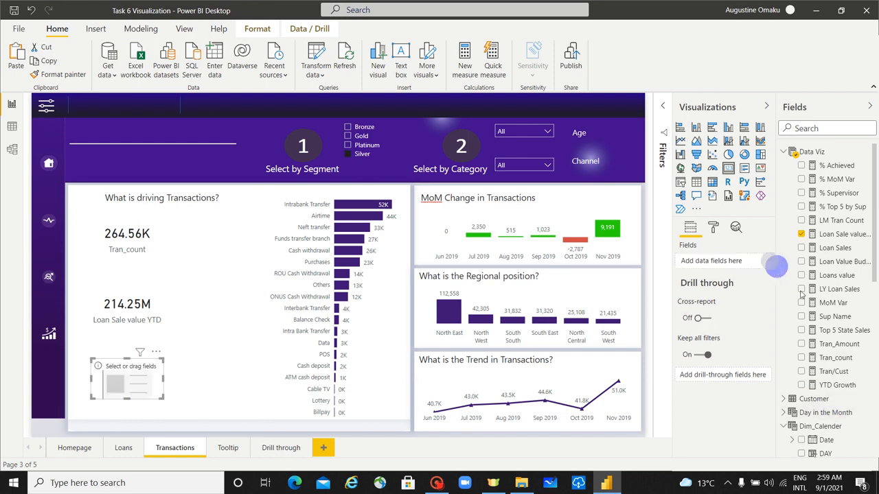
pyautogui.moveTo(834, 370); pyautogui.dragTo(733, 265)
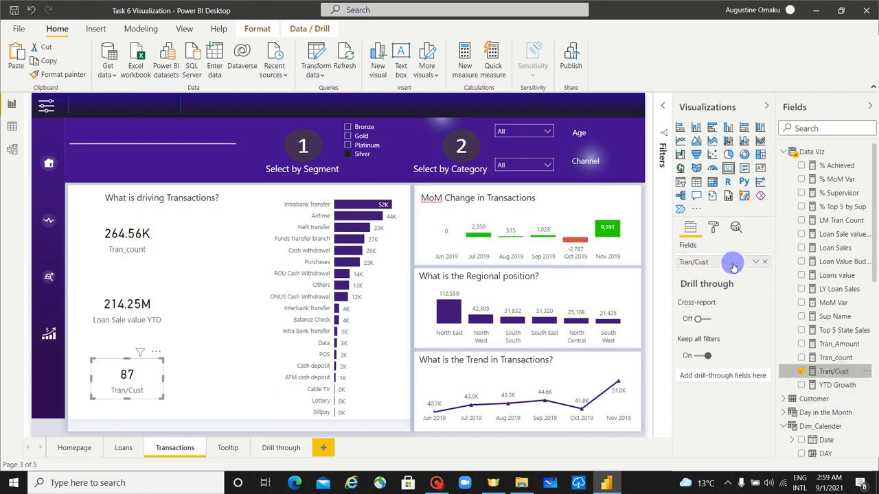
# Set the data label to 1 decimal place for both the Tran_count and Loan Sale value YTD cards.
pyautogui.click(146, 304)
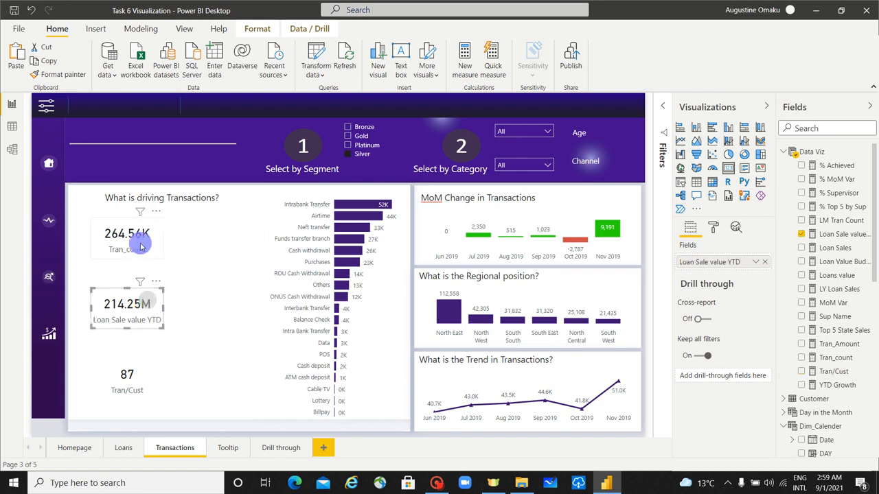
pyautogui.keyDown('ctrl'); pyautogui.click(140, 247); pyautogui.keyUp('ctrl')
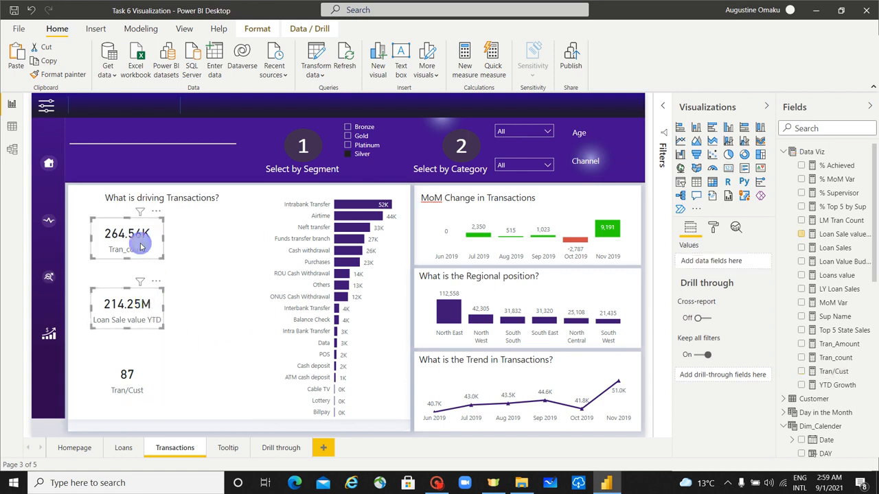
pyautogui.click(714, 231)
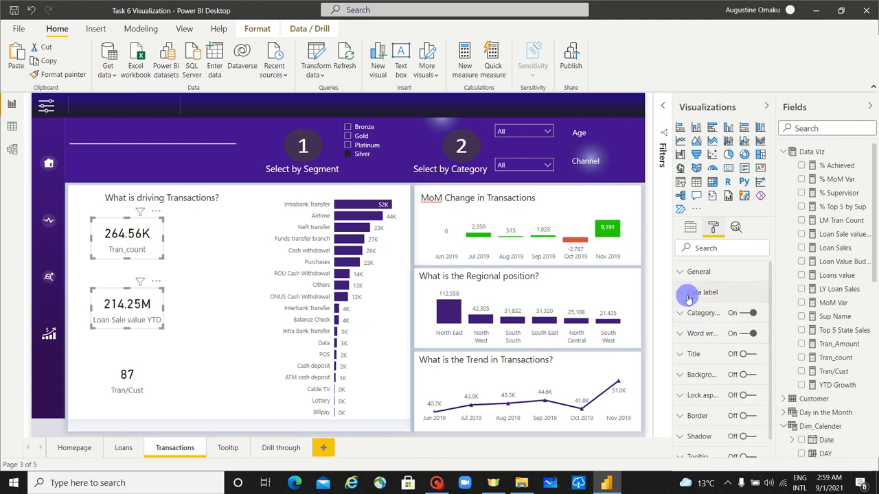
pyautogui.click(688, 295)
pyautogui.click(683, 395)
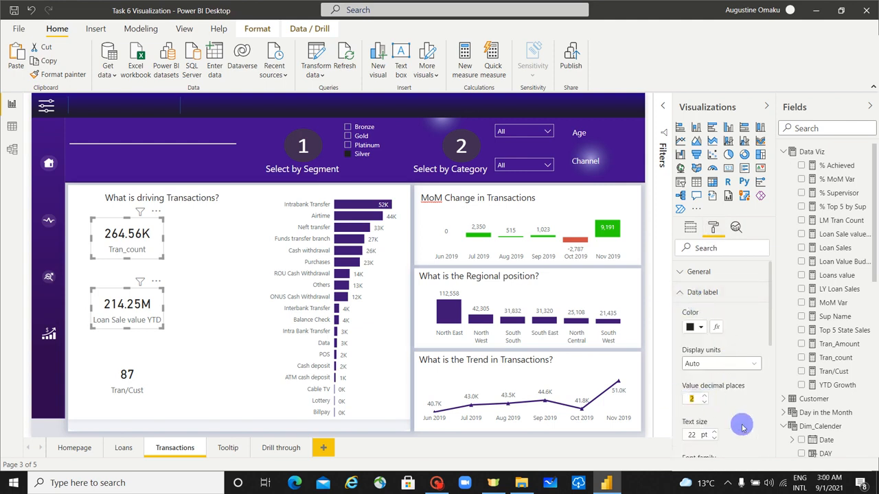
pyautogui.write('1')
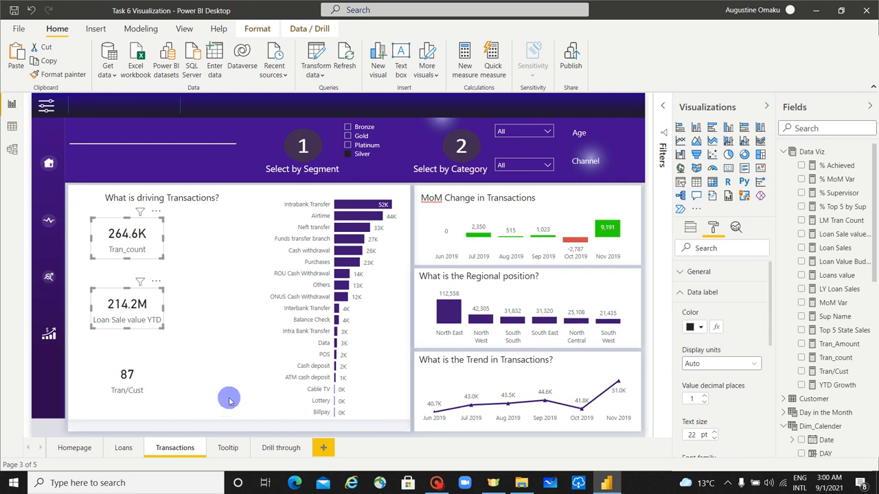
pyautogui.click(206, 366)
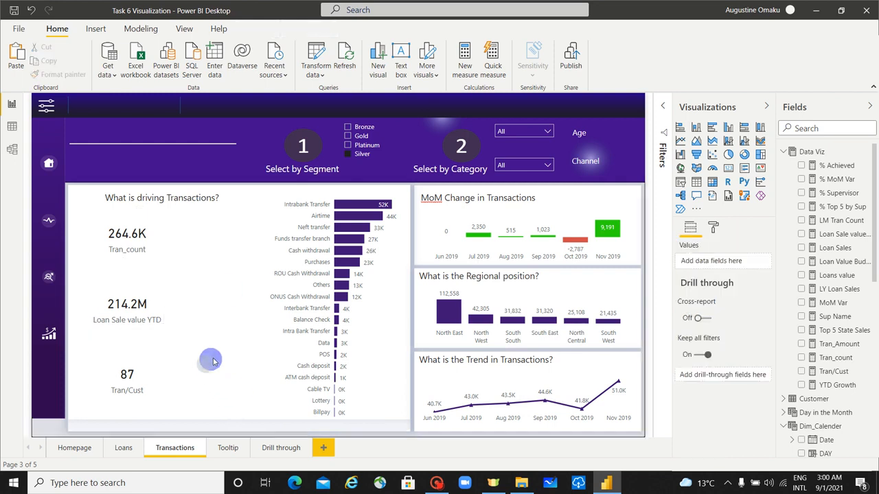
# Clear the Silver selection in the segment slicer.
pyautogui.click(350, 157)
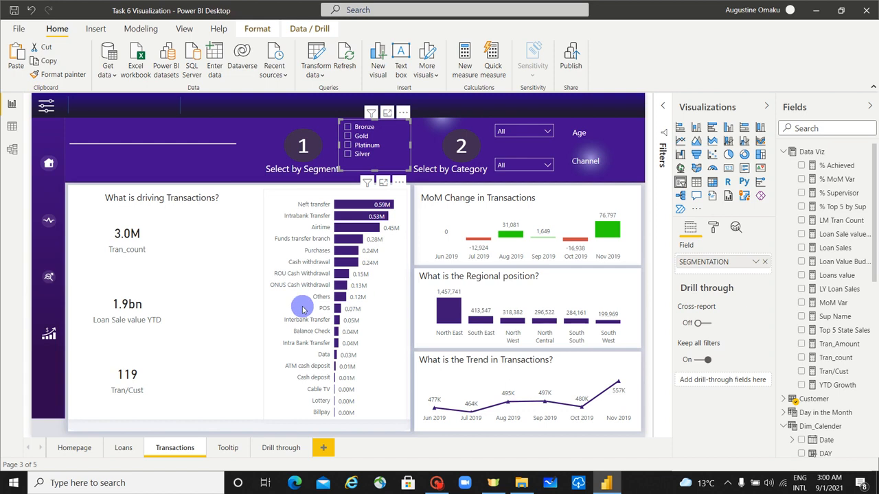